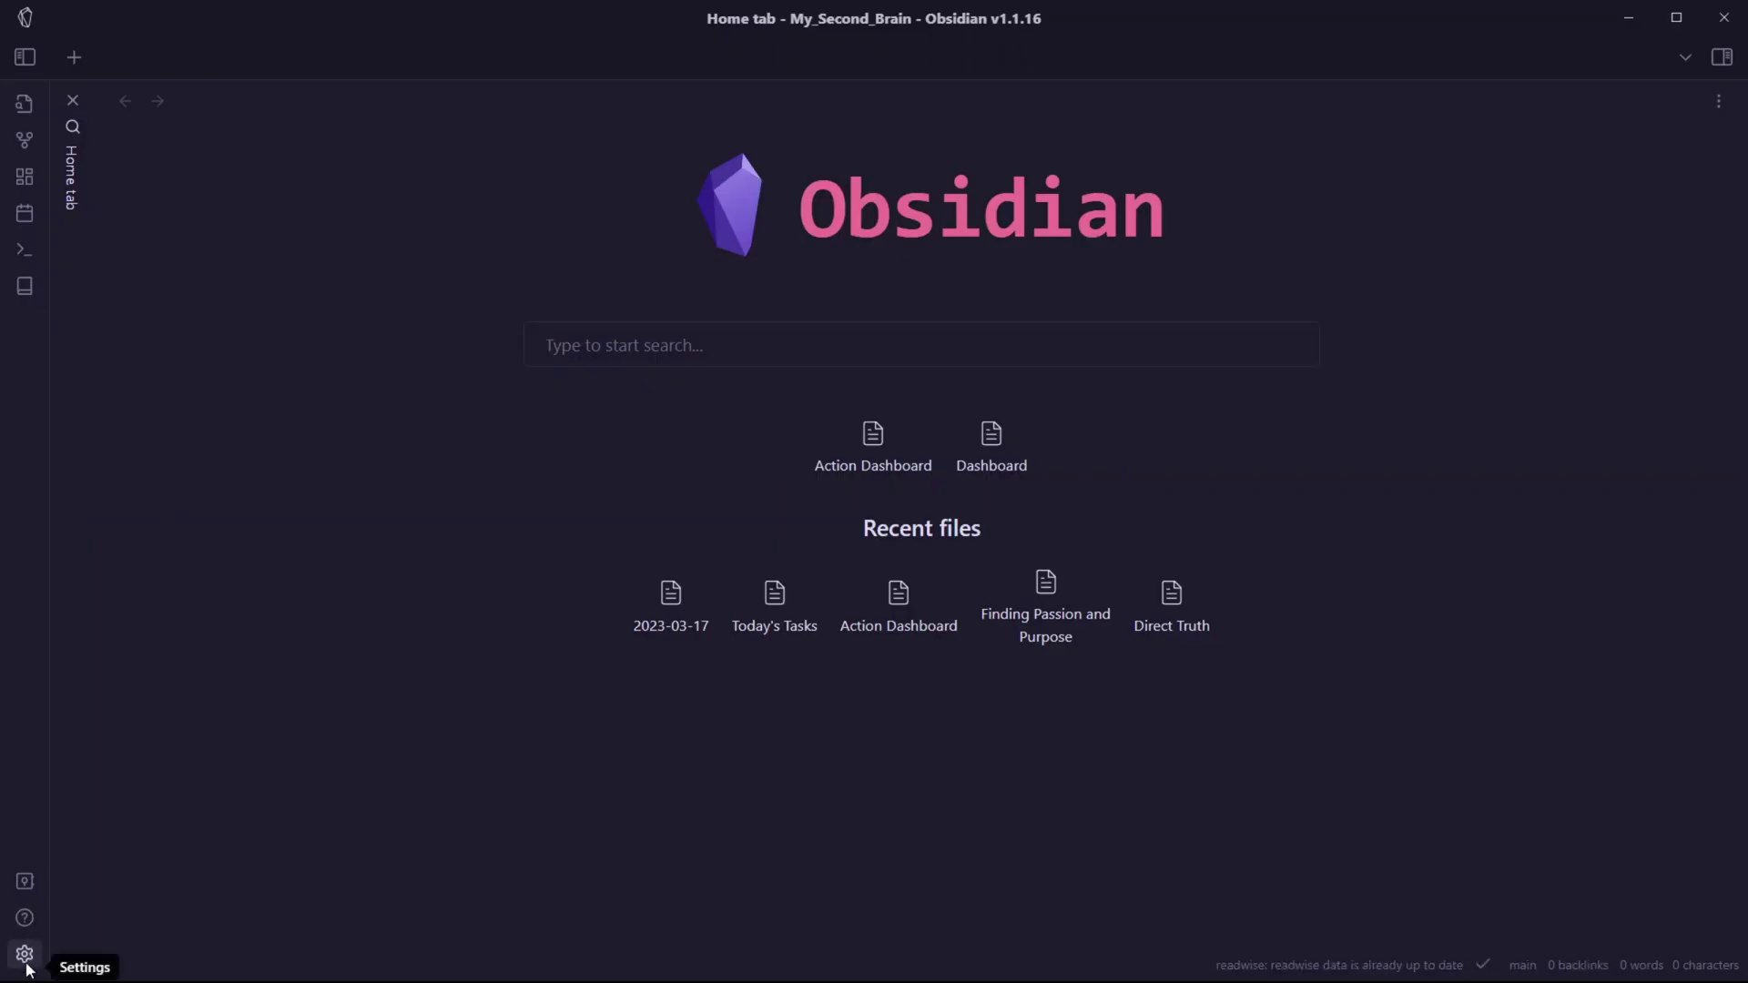
- Find CardBoard in the community plugin browser, install and enable it, then close settings
{"action": "left_click", "coordinate": [25, 956]}
{"action": "left_click", "coordinate": [308, 372]}
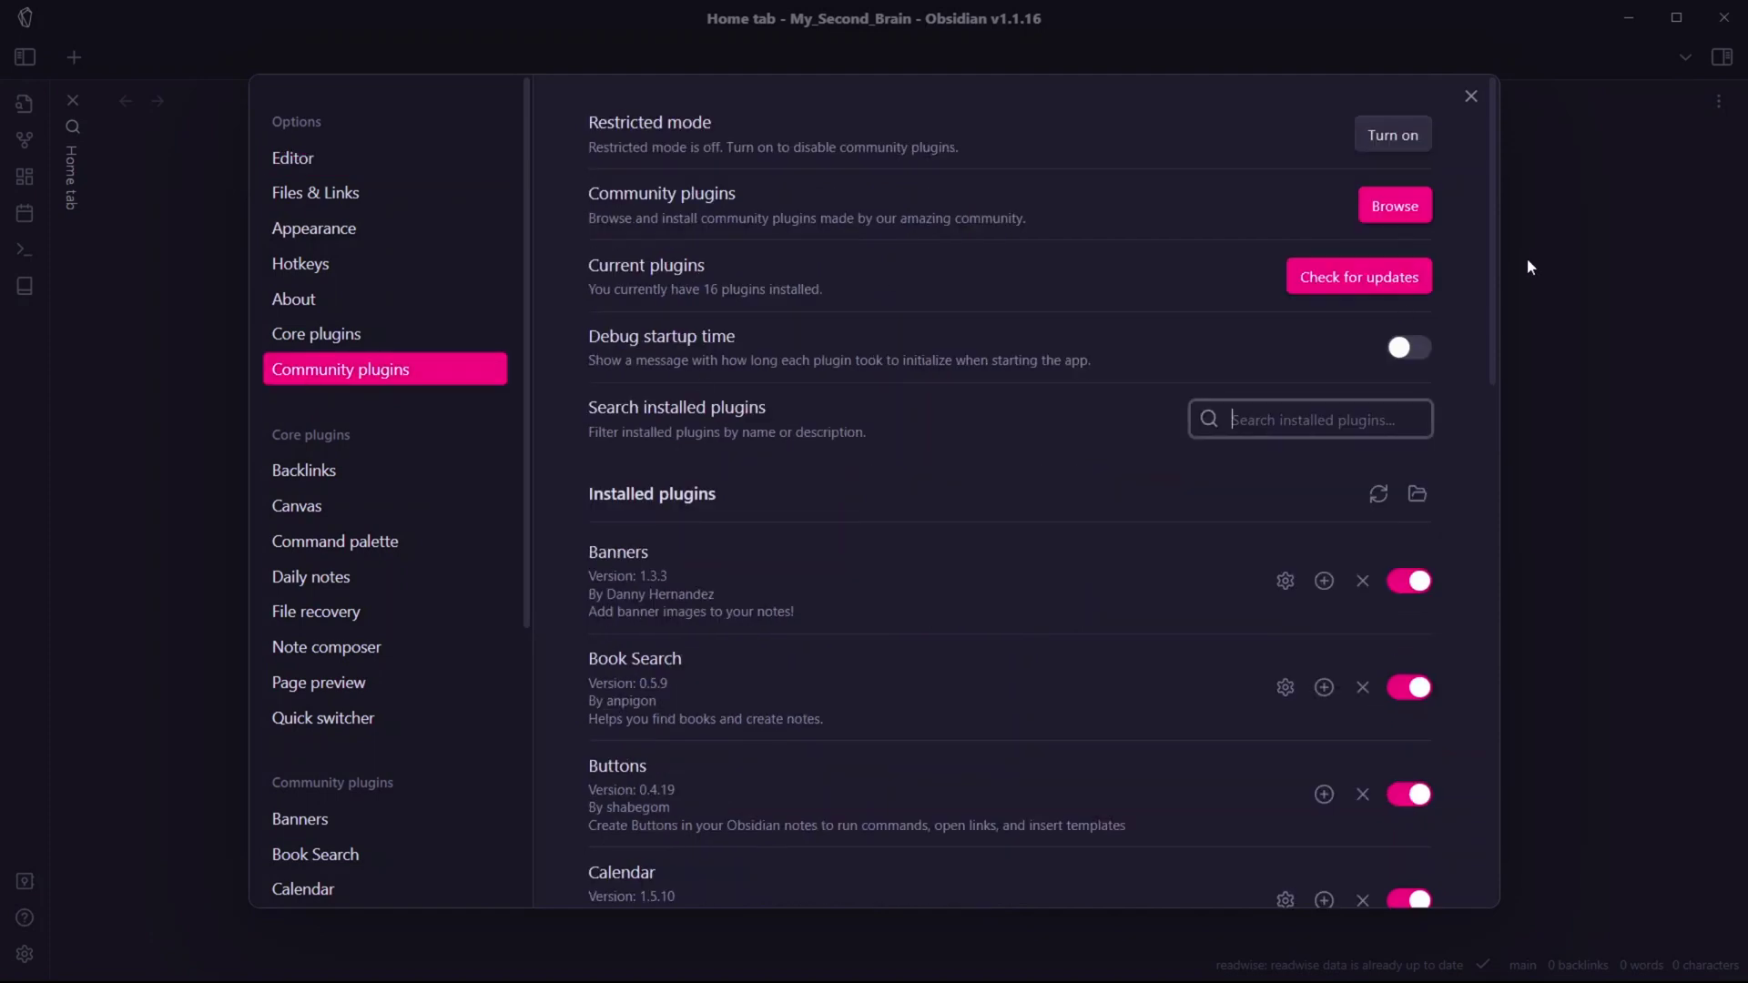
{"action": "left_click", "coordinate": [1395, 205]}
{"action": "type", "text": "ca"}
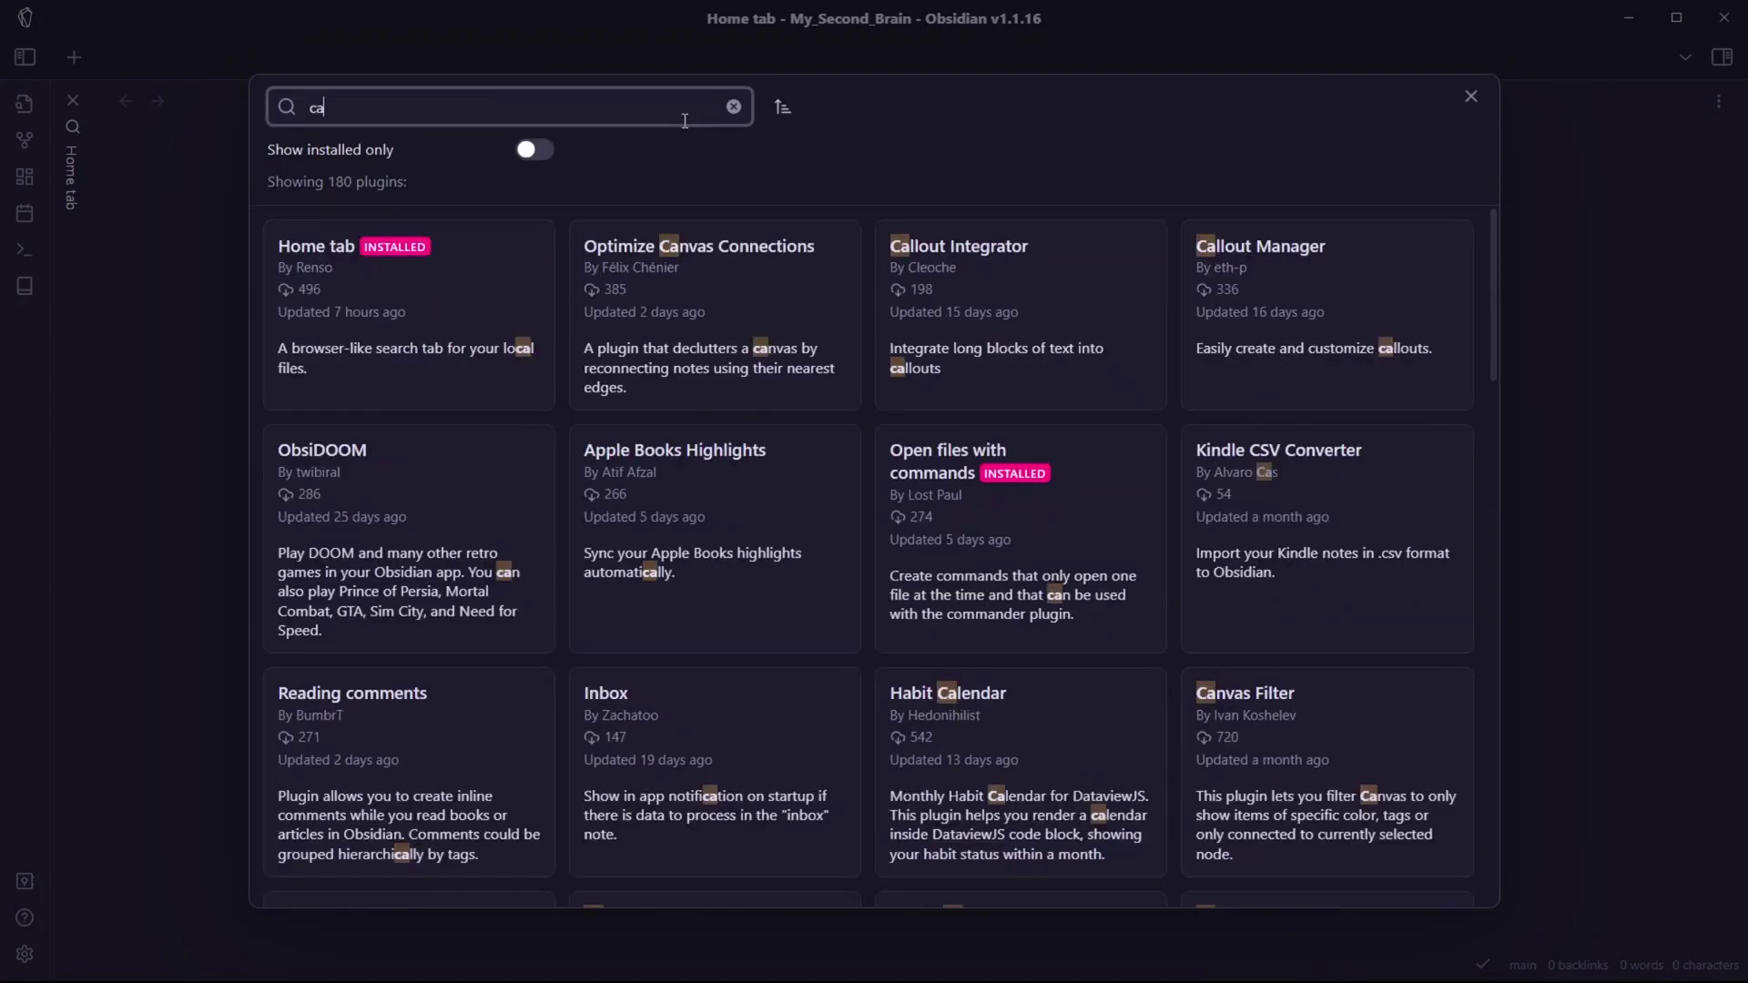
{"action": "type", "text": "rdboa"}
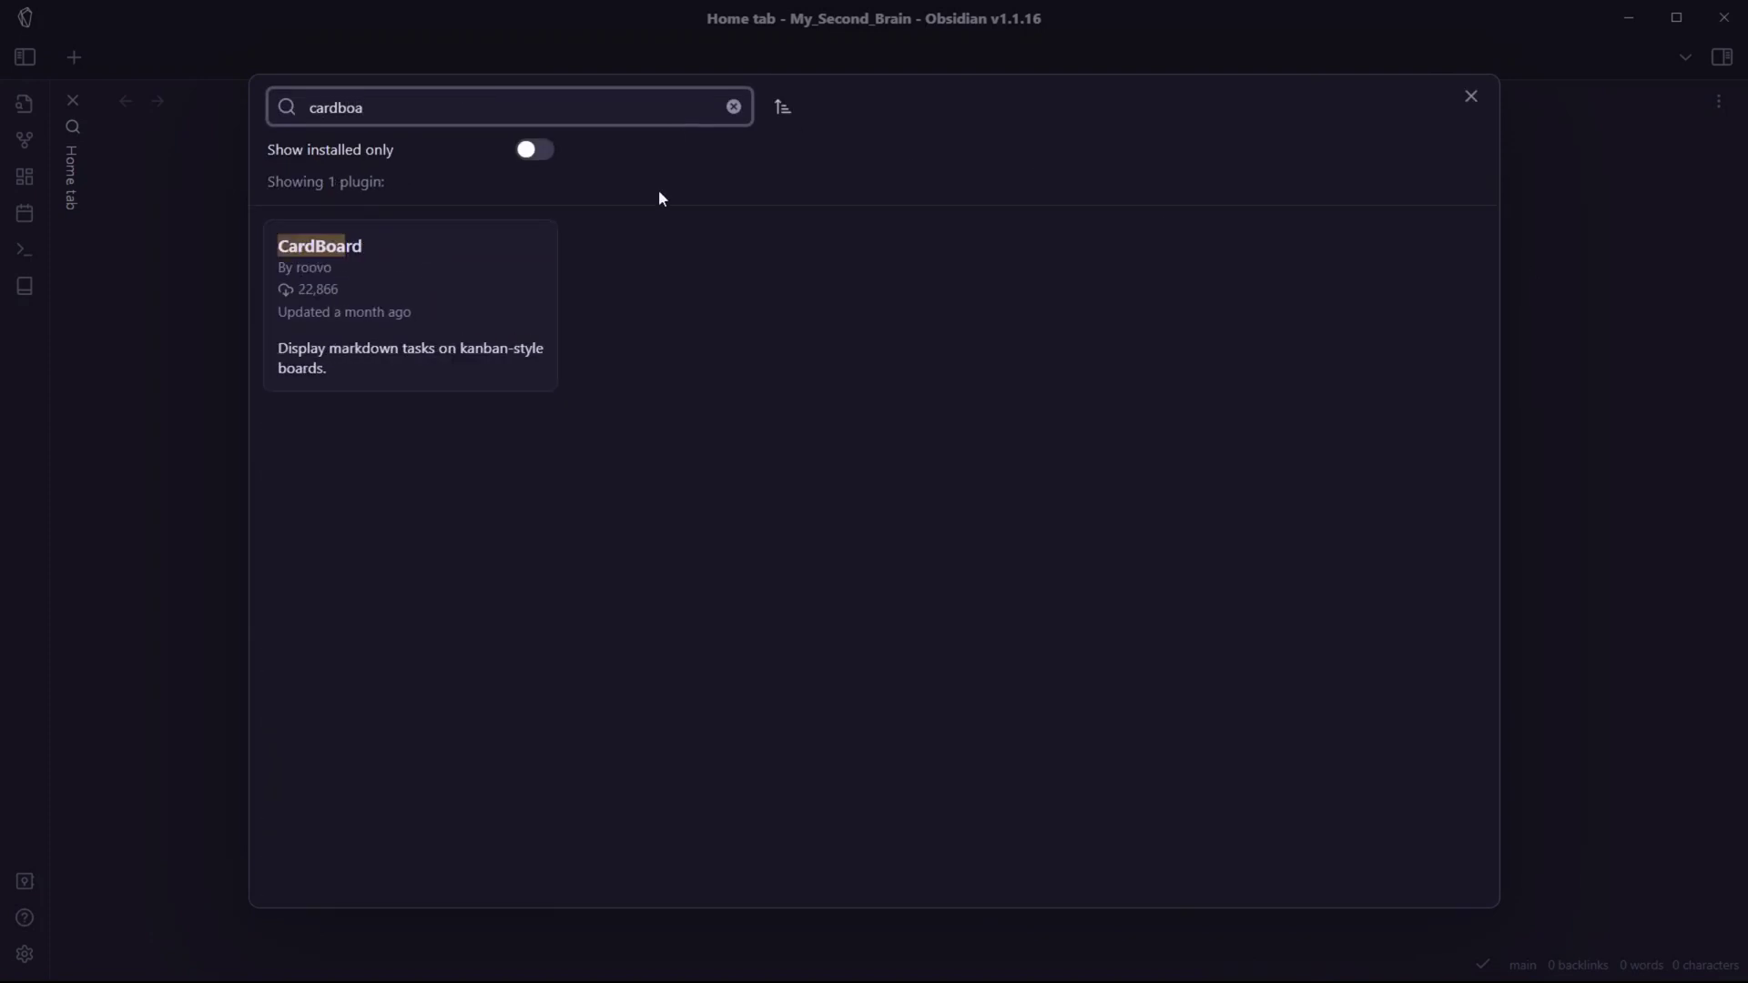
{"action": "left_click", "coordinate": [253, 336]}
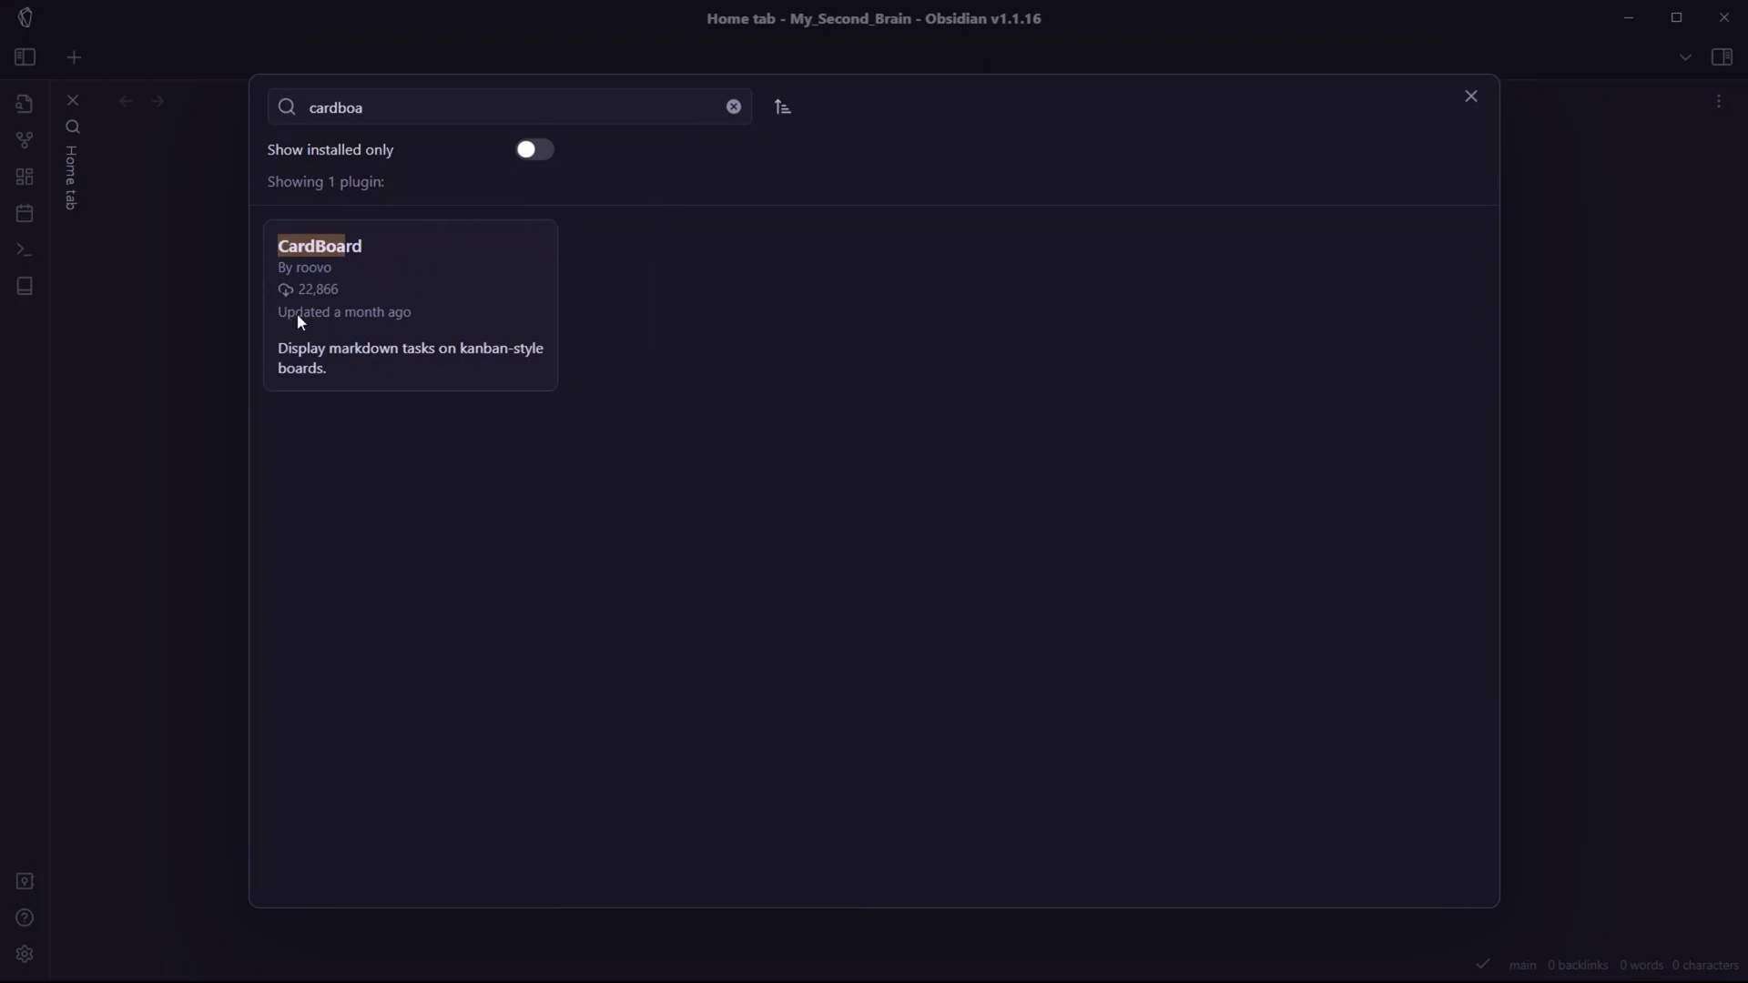
{"action": "left_click", "coordinate": [297, 317]}
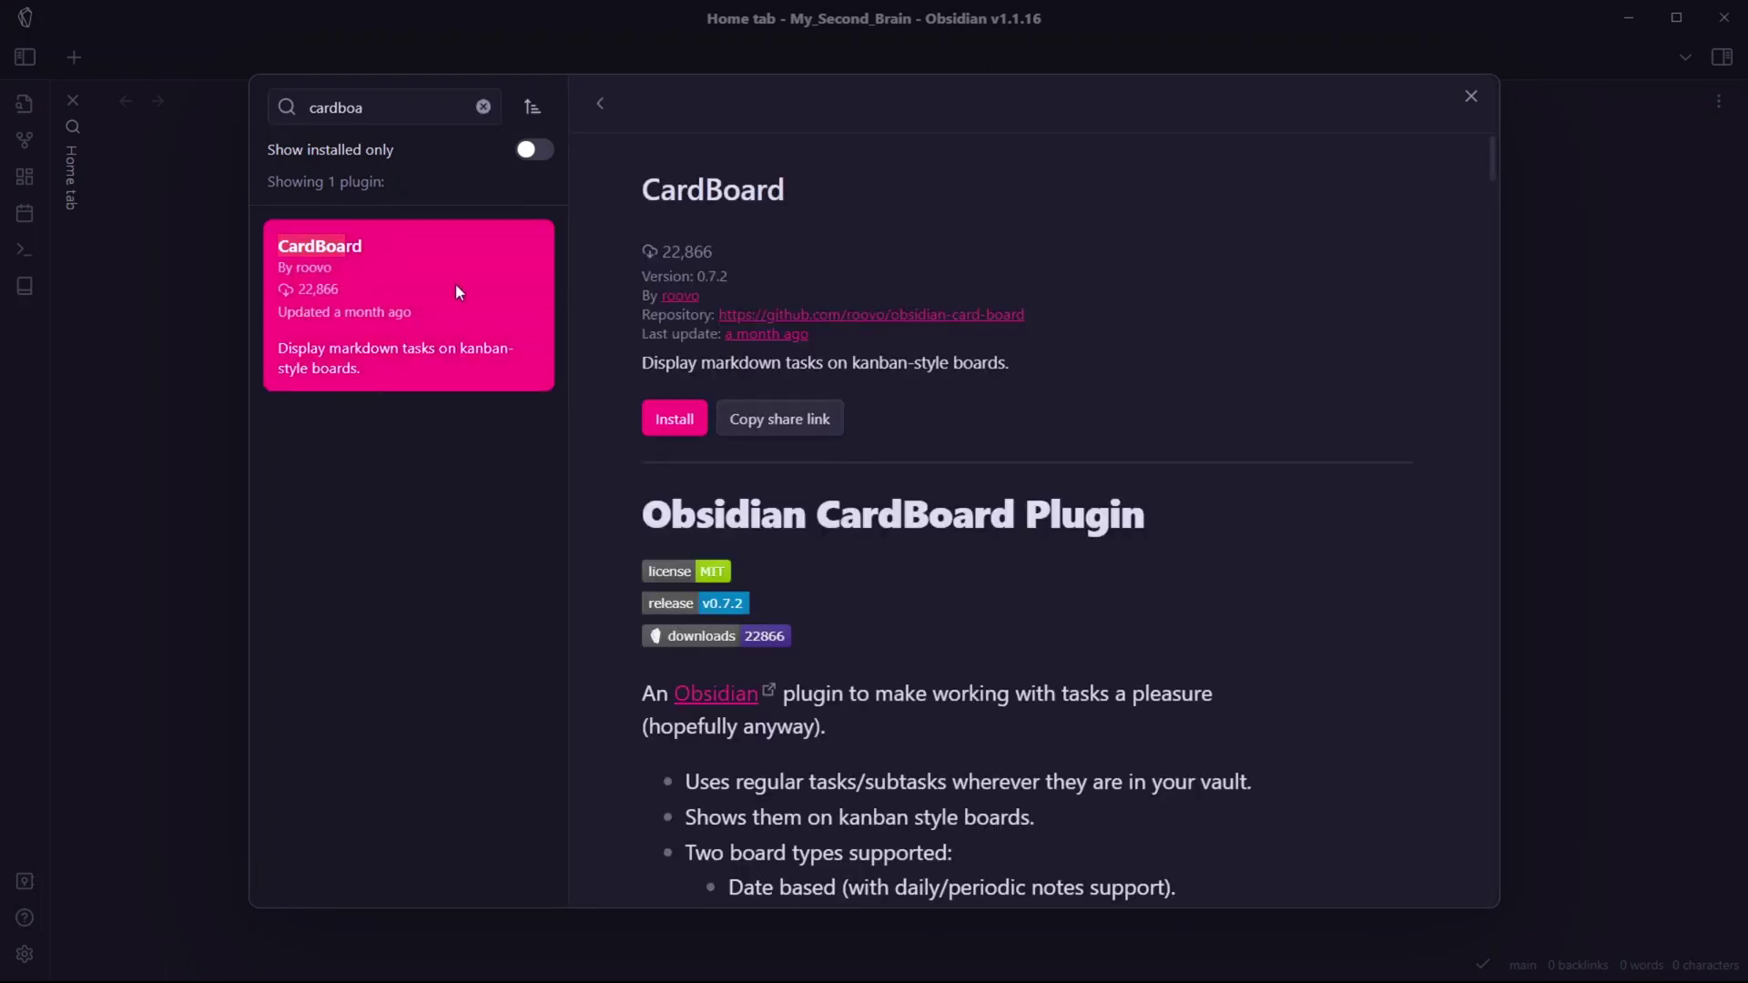
{"action": "left_click", "coordinate": [704, 421]}
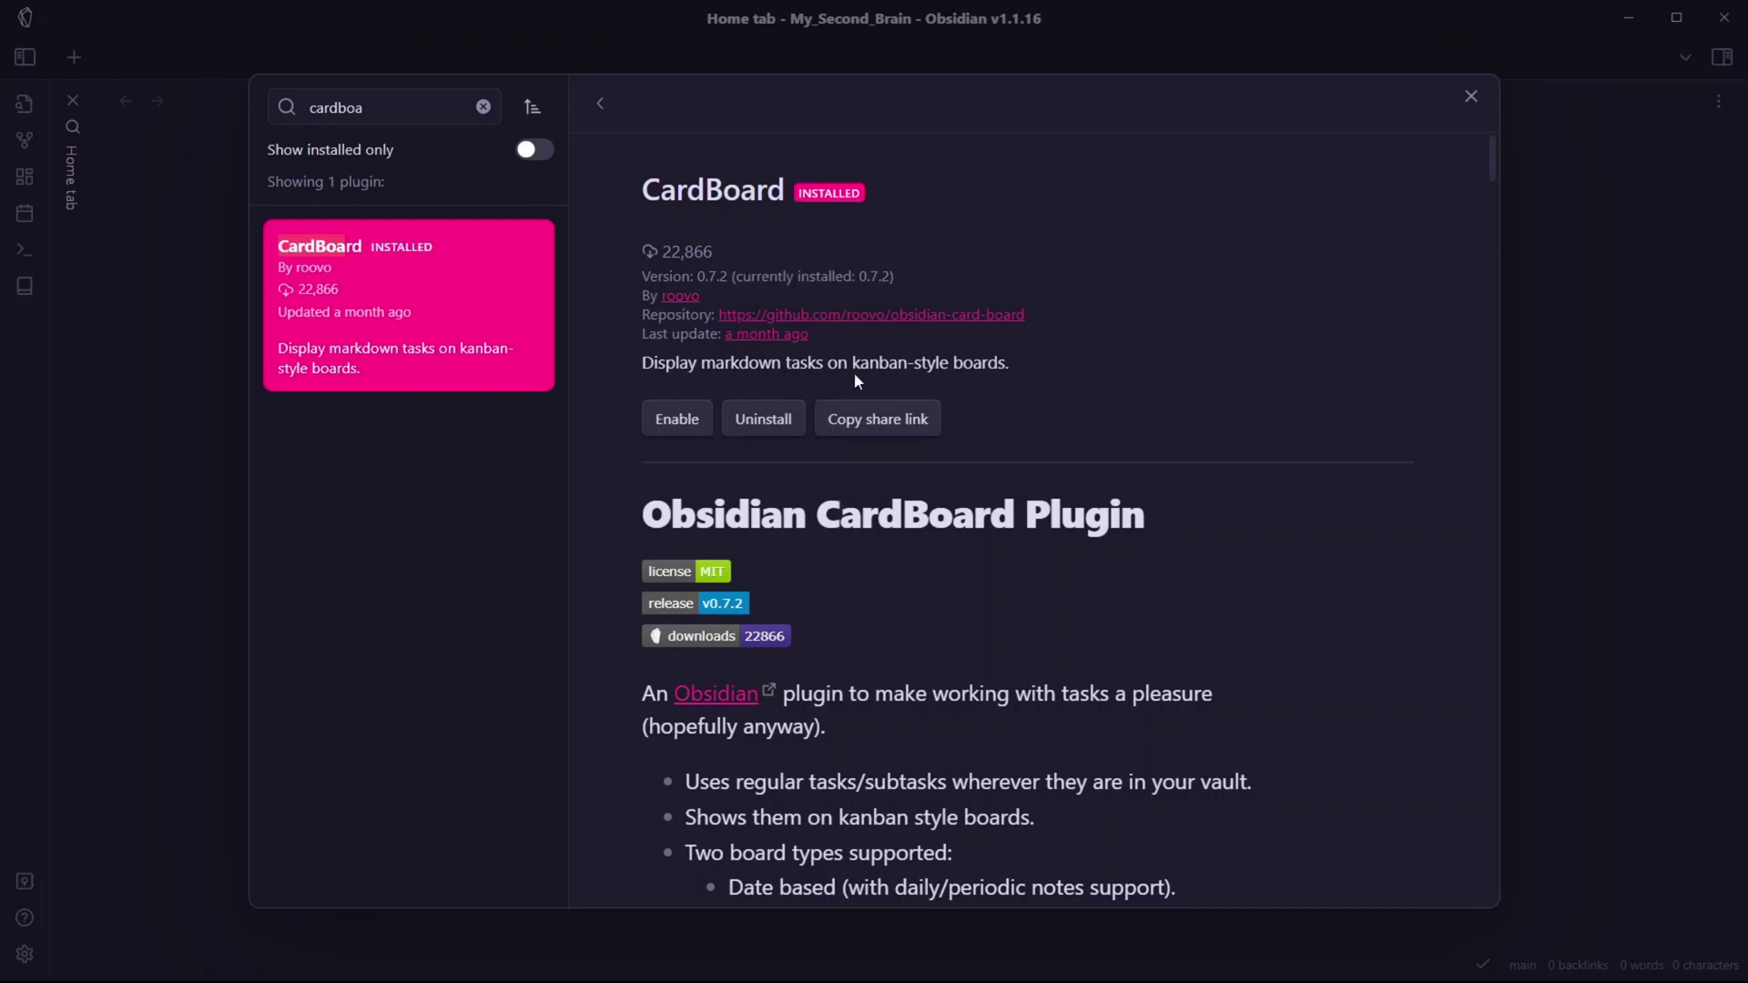
{"action": "scroll", "coordinate": [924, 373], "scroll_direction": "down", "scroll_amount": 1}
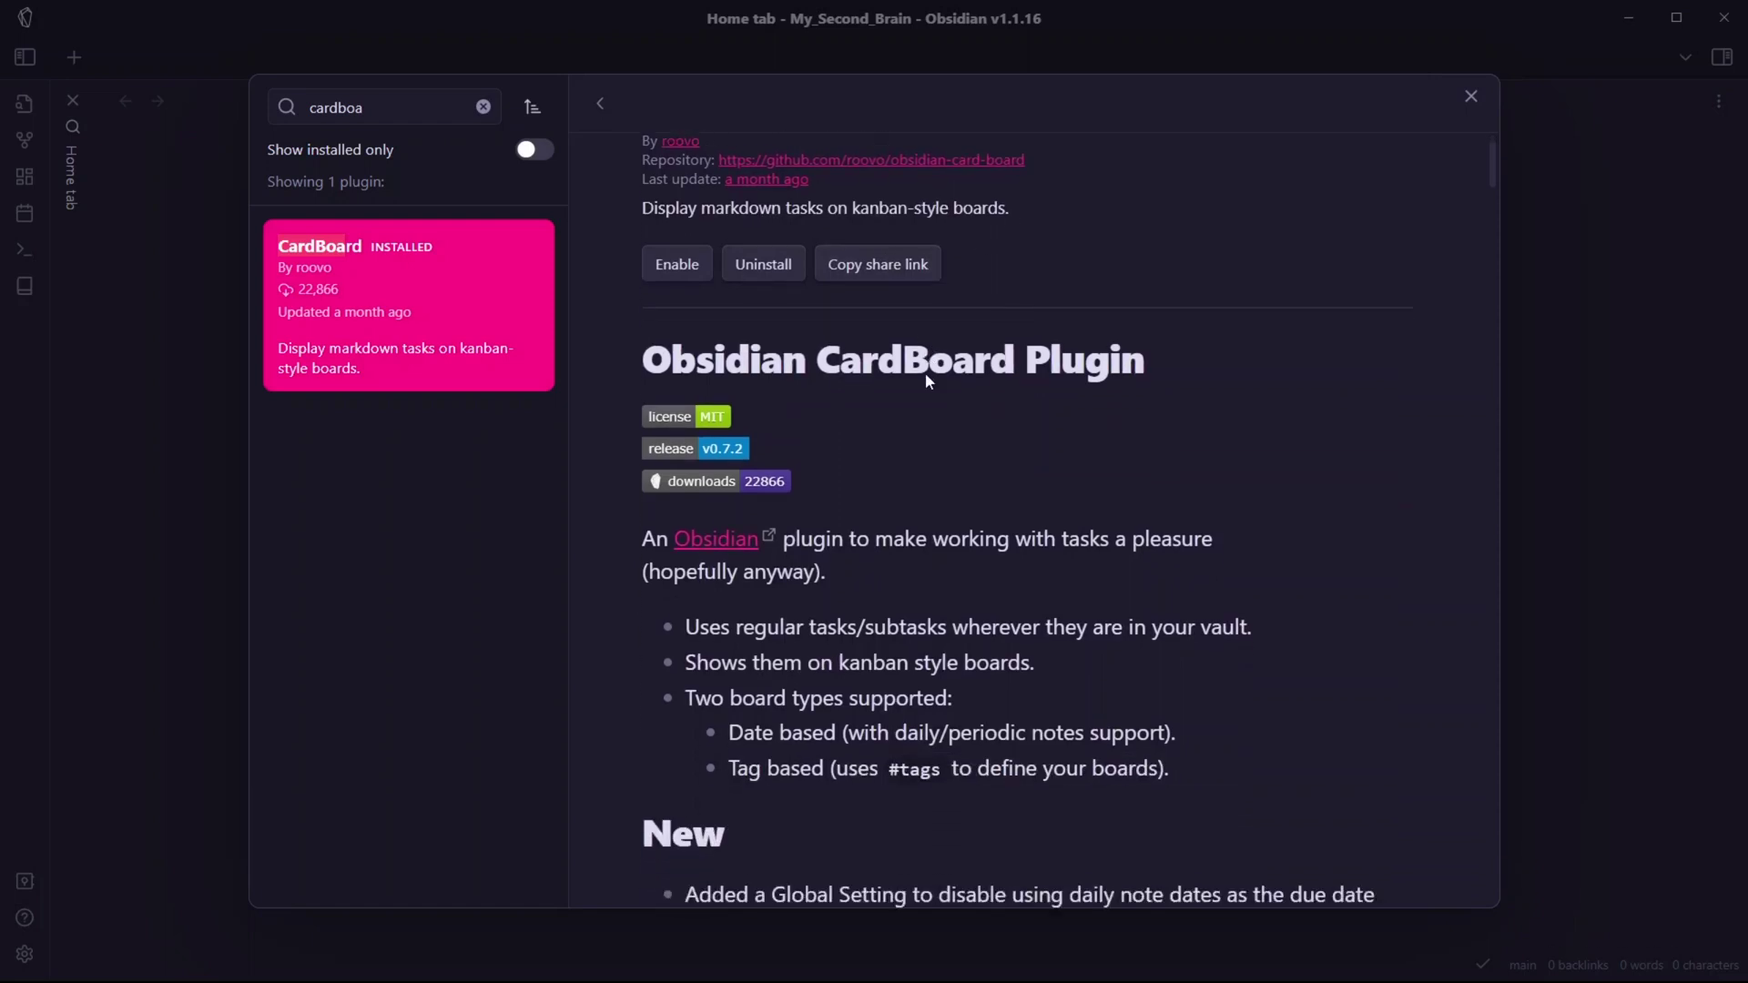
{"action": "scroll", "coordinate": [924, 372], "scroll_direction": "down", "scroll_amount": 5}
{"action": "scroll", "coordinate": [818, 389], "scroll_direction": "down", "scroll_amount": 2}
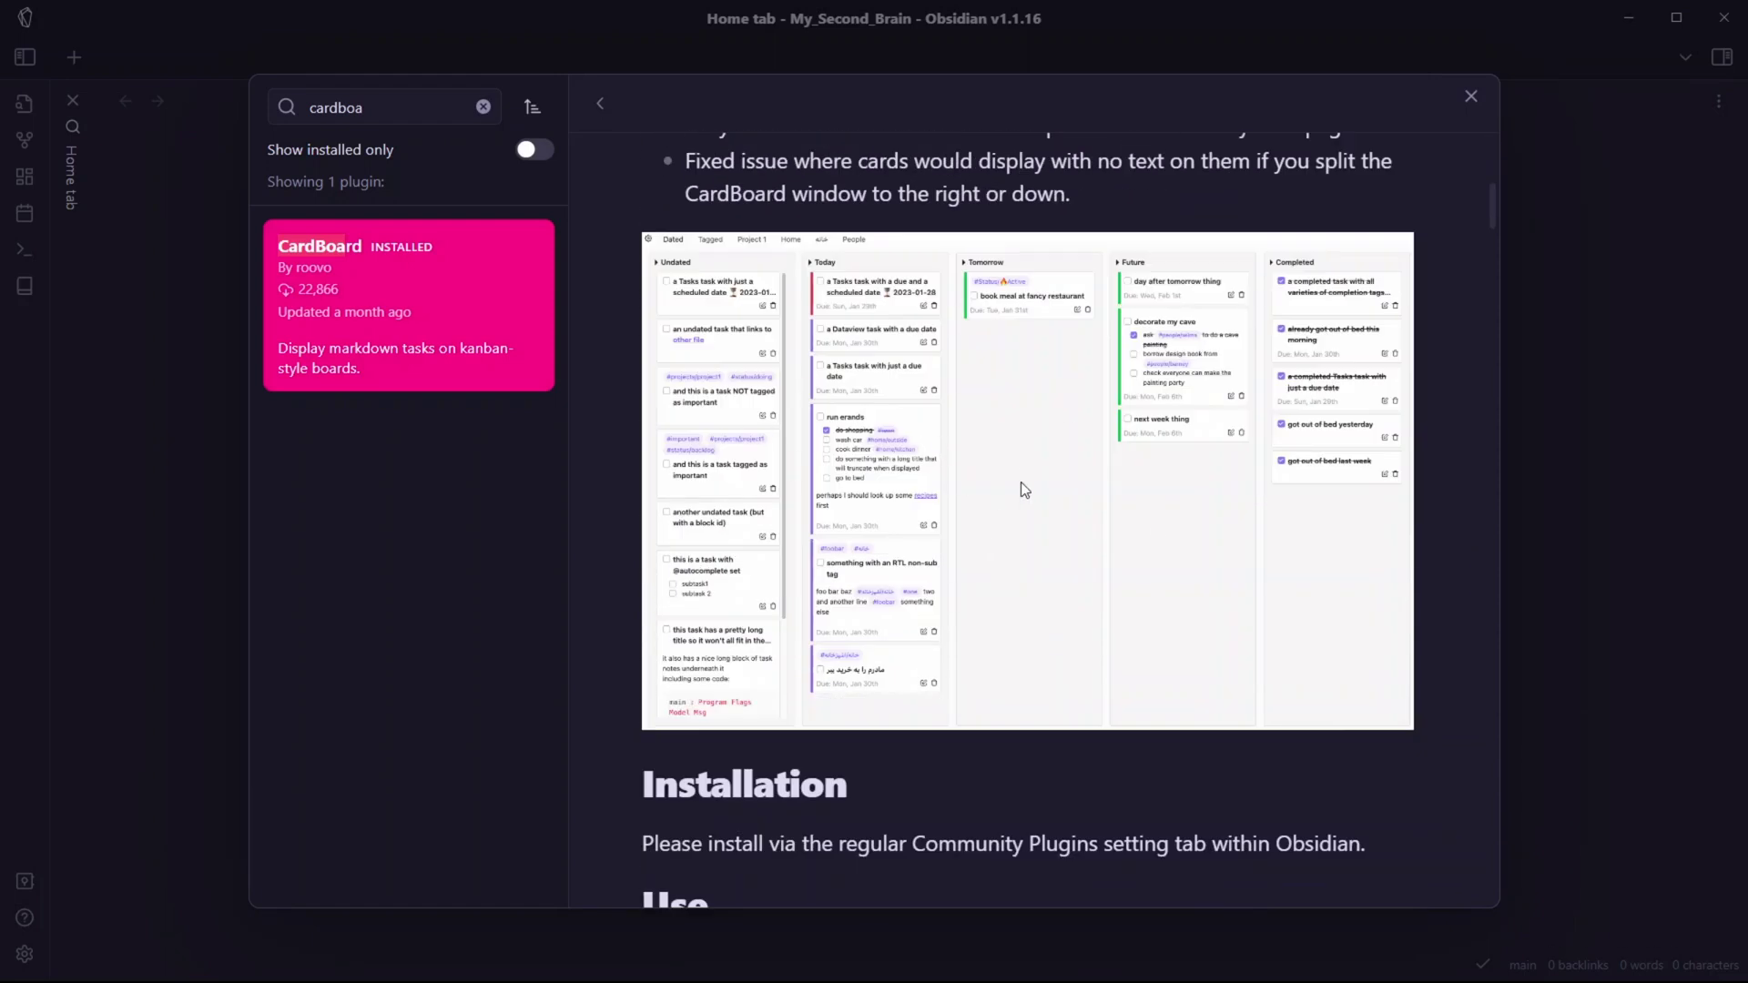
{"action": "scroll", "coordinate": [1022, 467], "scroll_direction": "up", "scroll_amount": 3}
{"action": "scroll", "coordinate": [1024, 467], "scroll_direction": "up", "scroll_amount": 2}
{"action": "scroll", "coordinate": [1024, 469], "scroll_direction": "down", "scroll_amount": 4}
{"action": "scroll", "coordinate": [1018, 468], "scroll_direction": "down", "scroll_amount": 7}
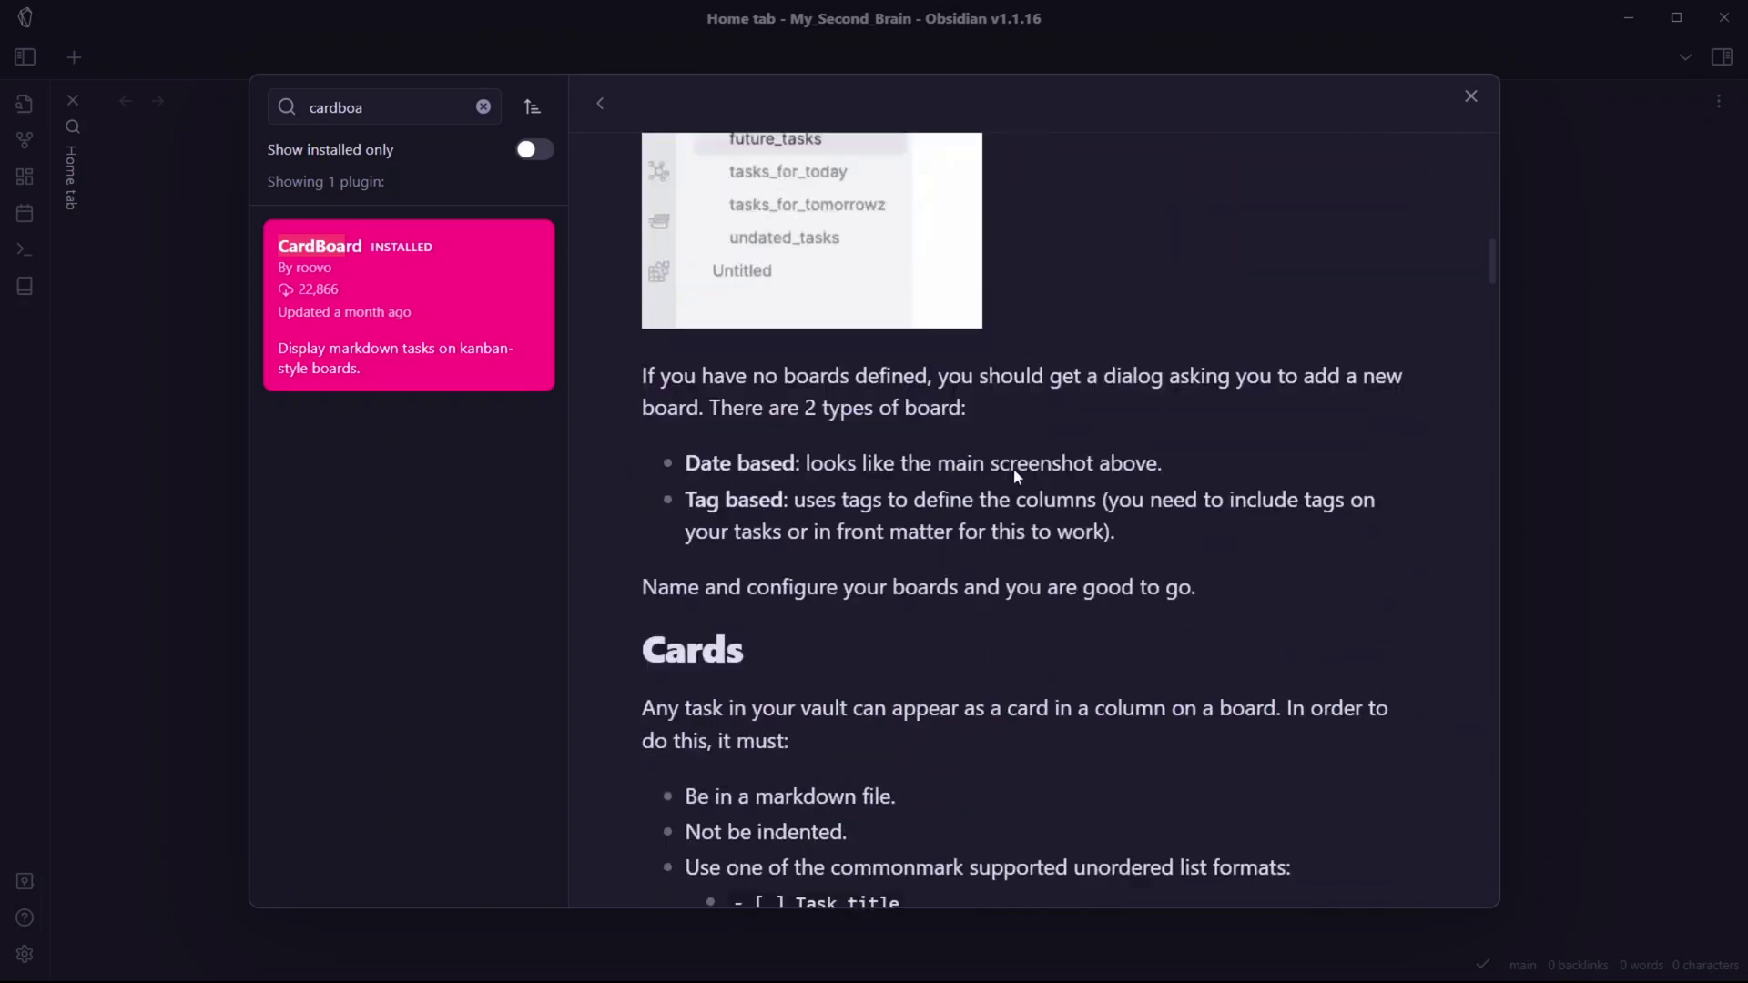
{"action": "scroll", "coordinate": [951, 482], "scroll_direction": "up", "scroll_amount": 2}
{"action": "scroll", "coordinate": [952, 482], "scroll_direction": "up", "scroll_amount": 14}
{"action": "left_click", "coordinate": [675, 420]}
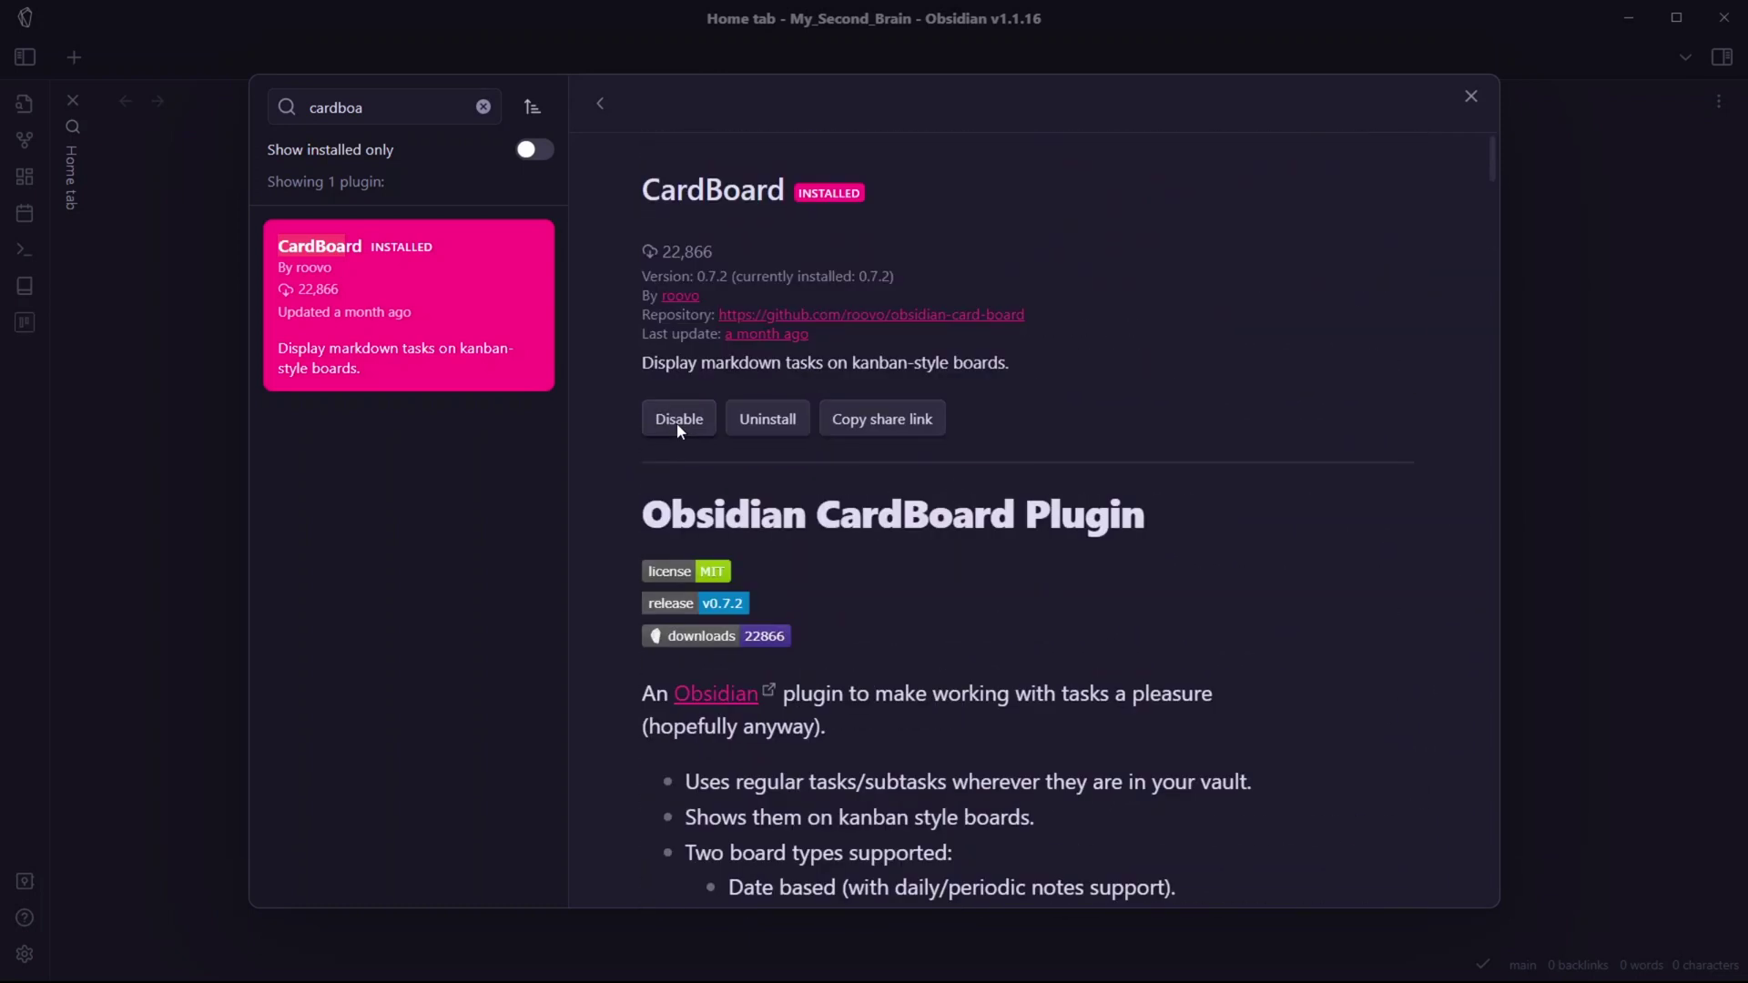
{"action": "left_click", "coordinate": [1657, 322]}
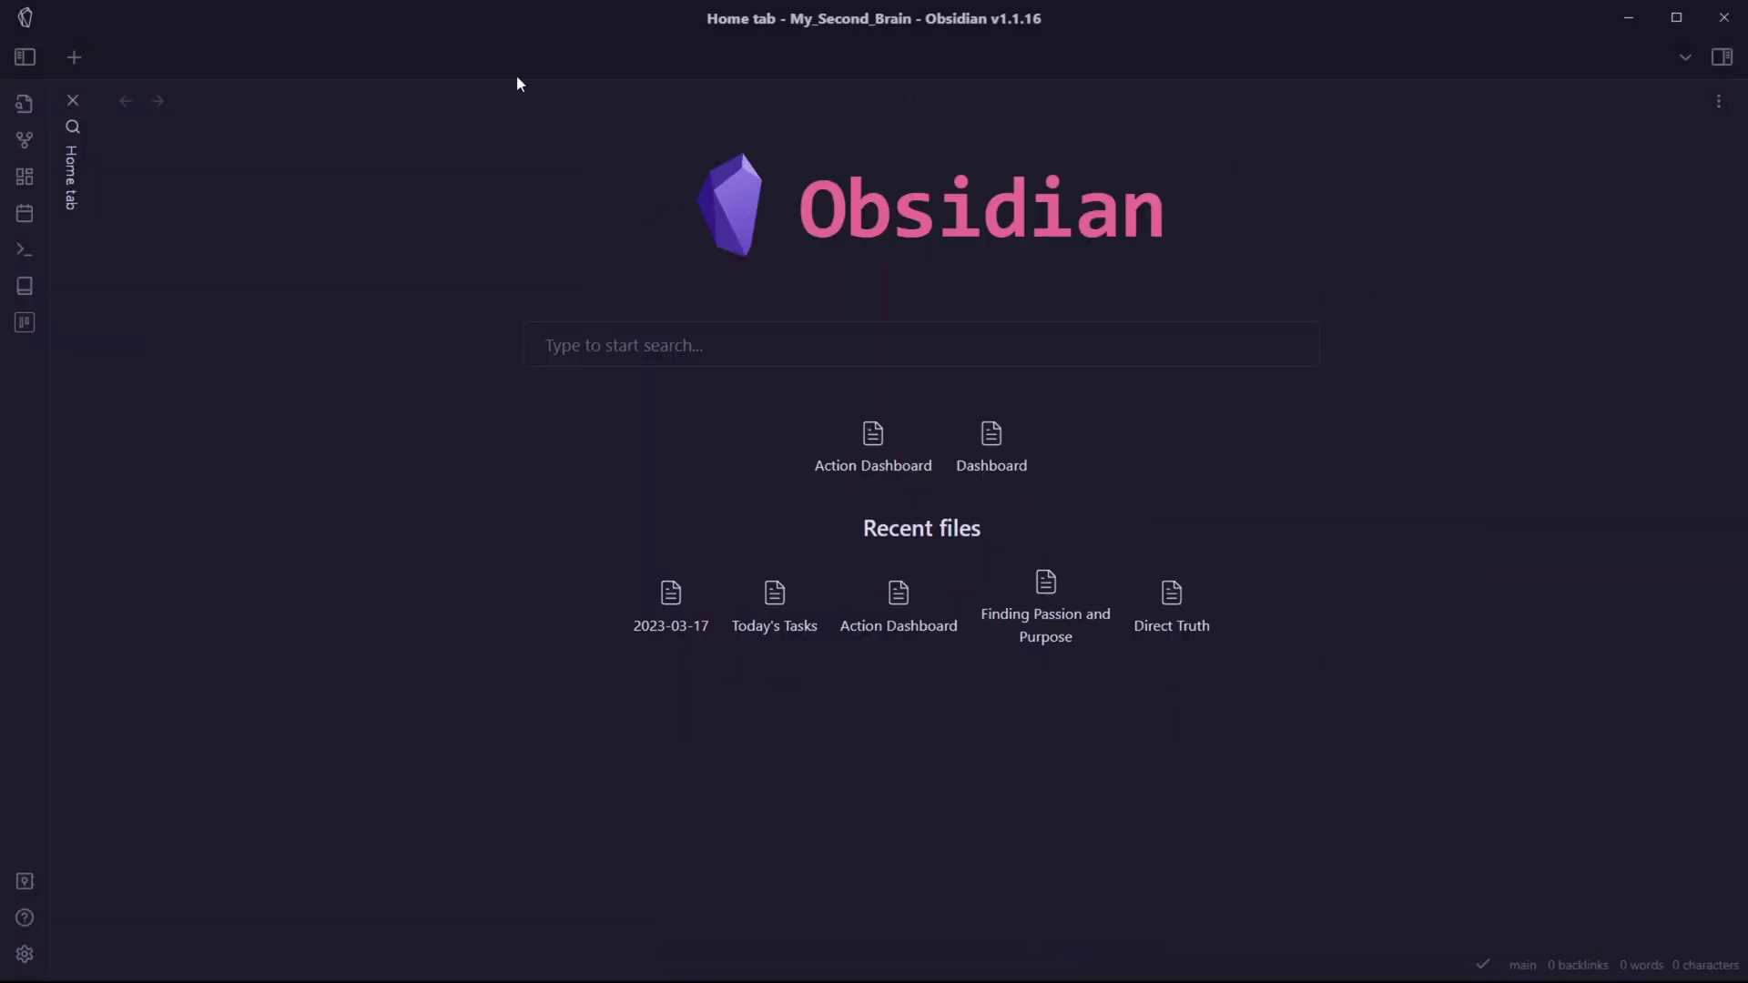
- Open CardBoard full-window, with Home closed, and add a Date board titled 'Action Dash'
{"action": "left_click", "coordinate": [24, 323]}
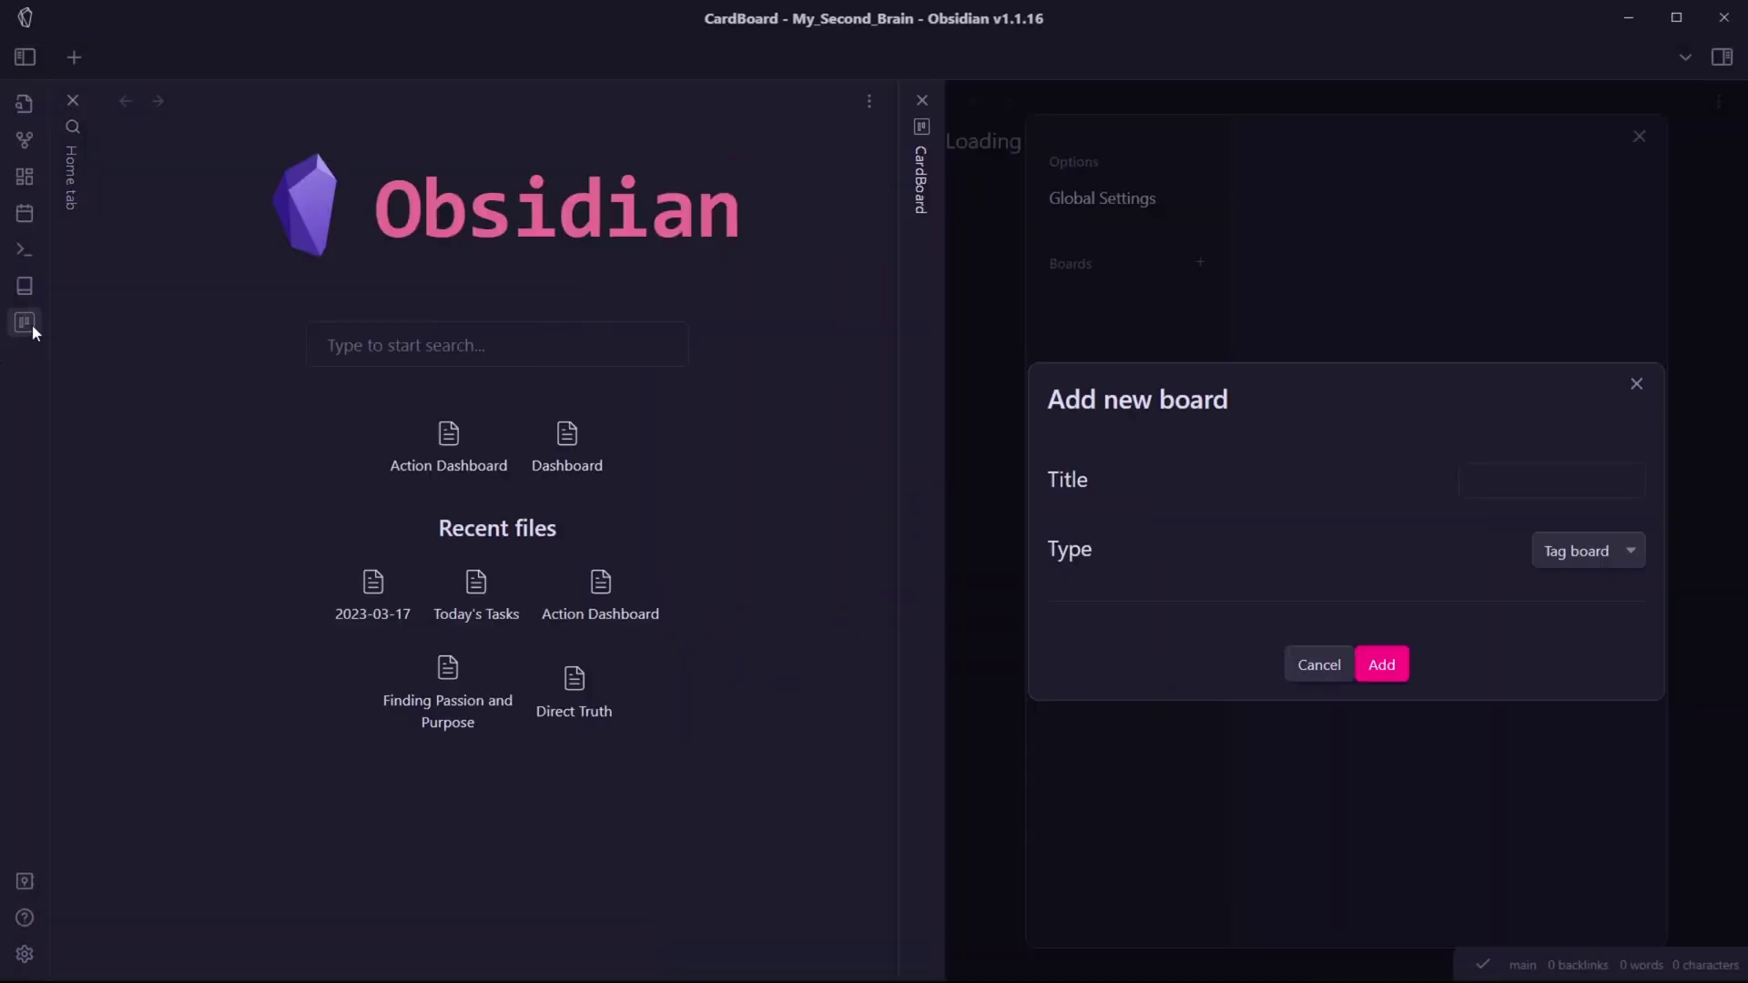
{"action": "left_click", "coordinate": [75, 99]}
{"action": "left_click", "coordinate": [1079, 489]}
{"action": "type", "text": "Act"}
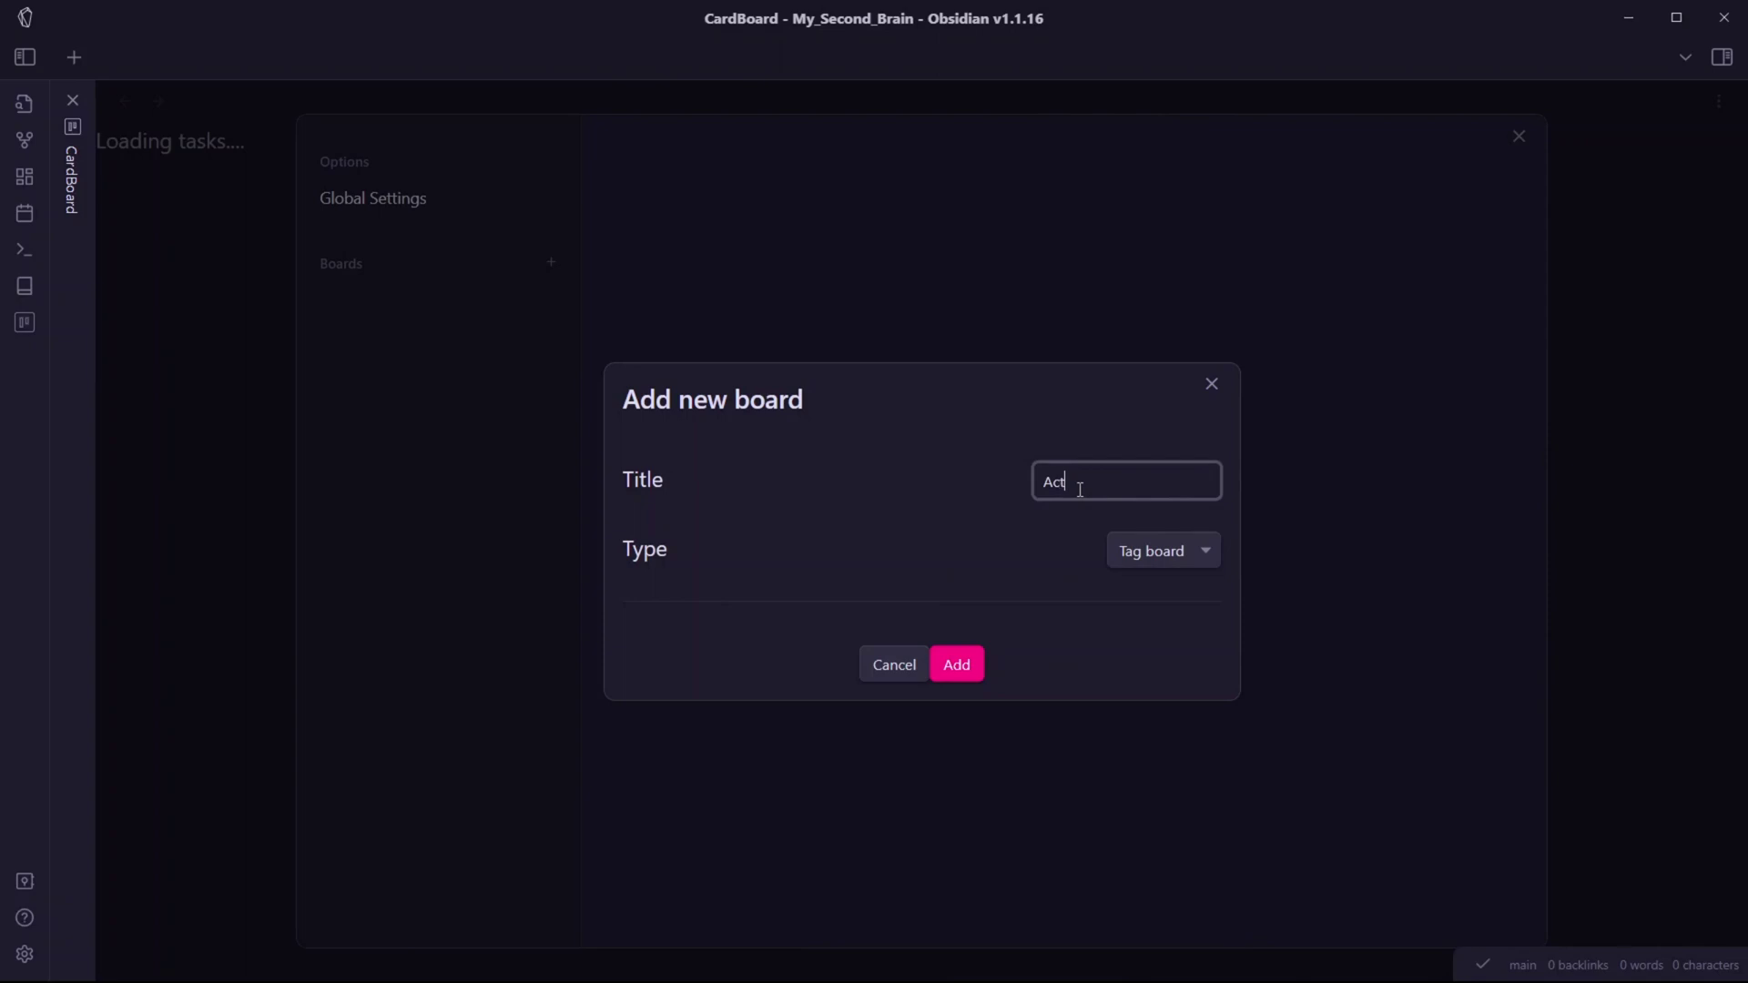
{"action": "type", "text": "ion Dash"}
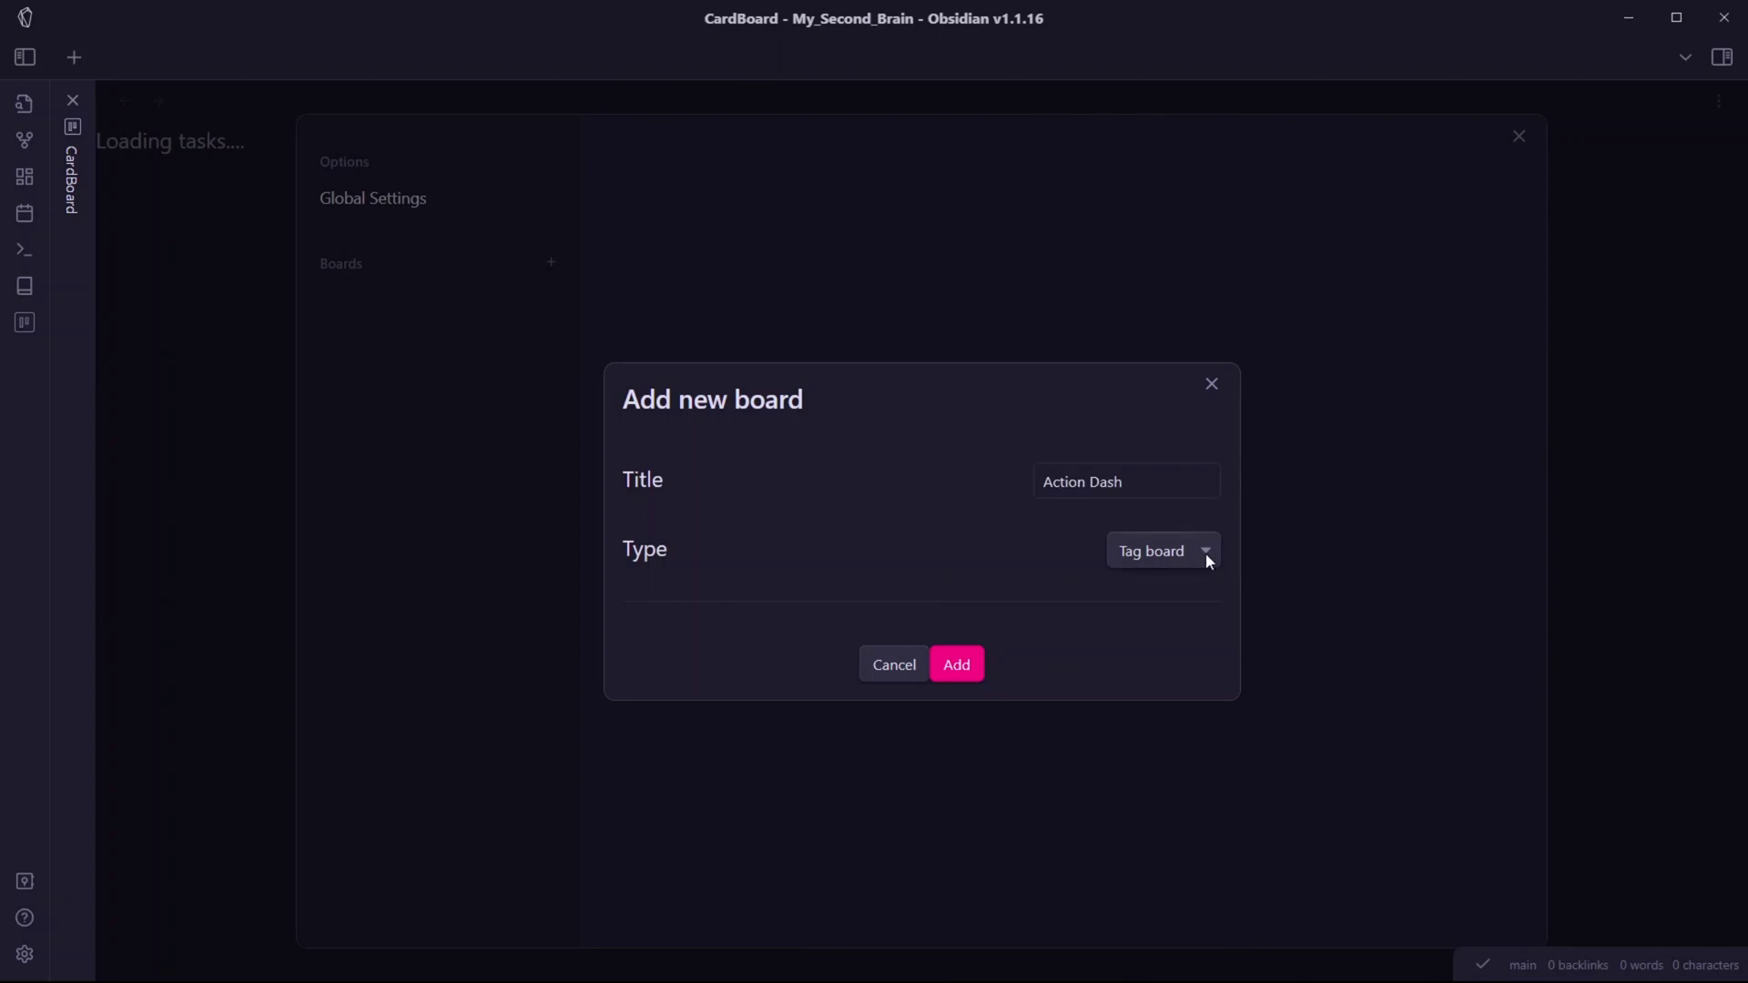
{"action": "left_click", "coordinate": [1133, 552]}
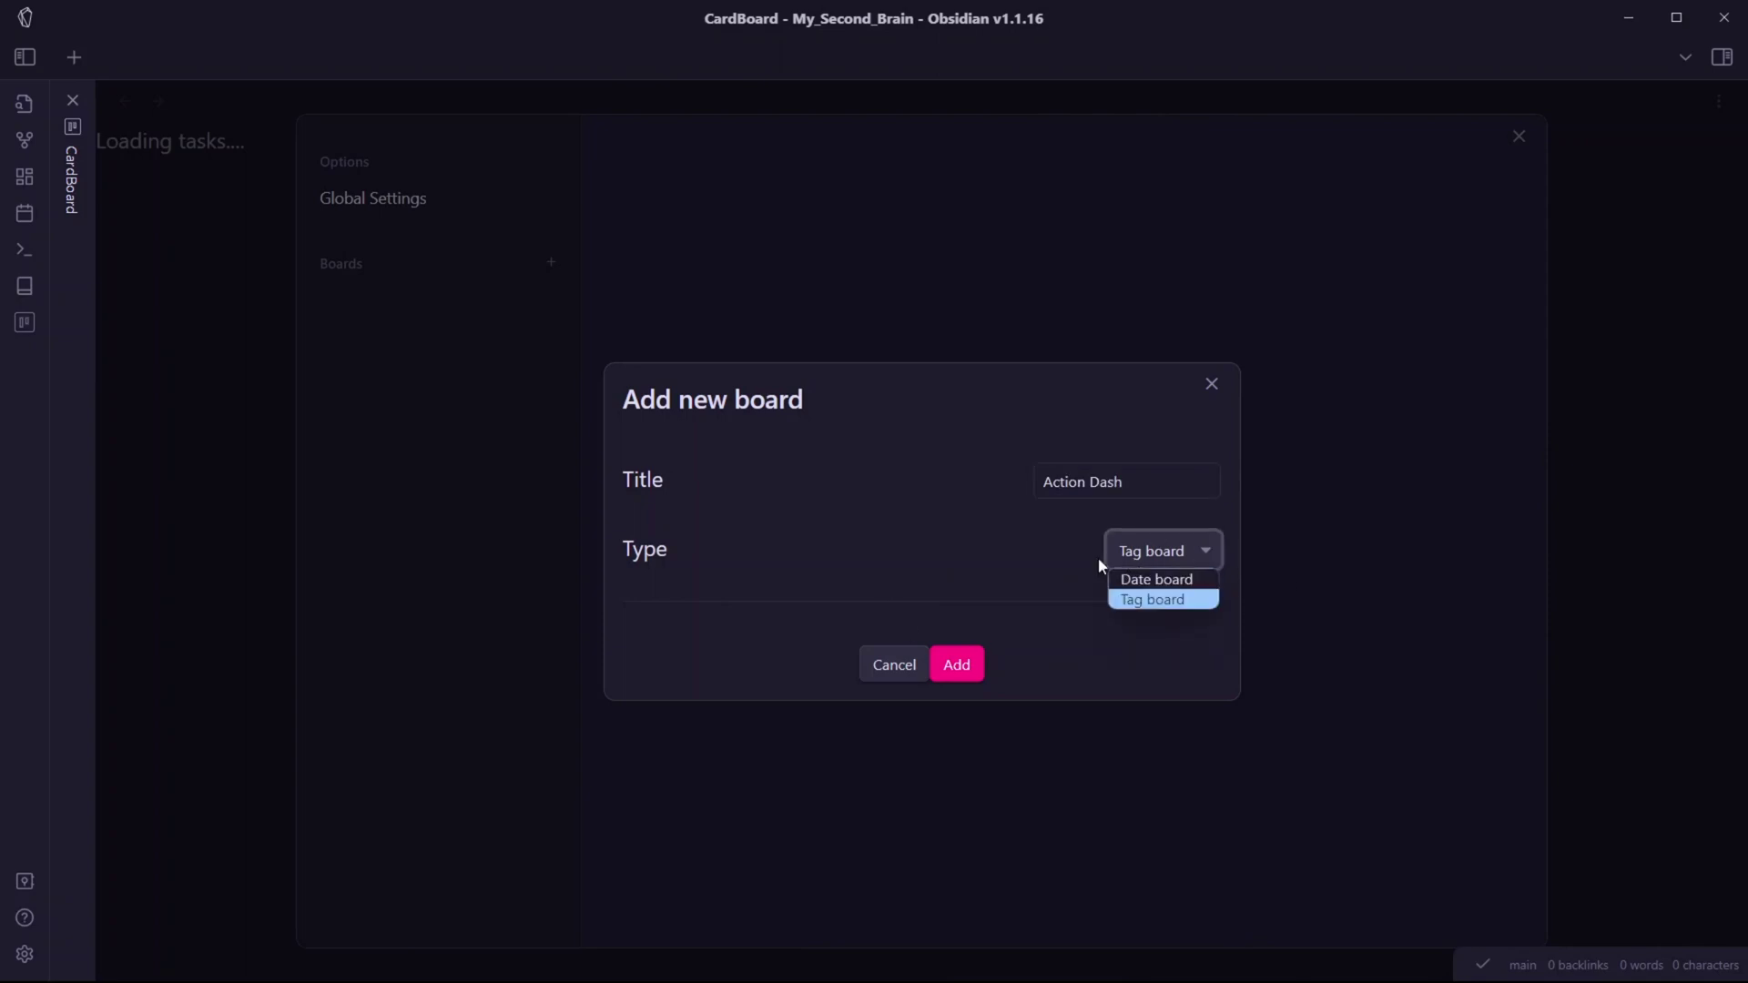
{"action": "left_click", "coordinate": [1158, 580]}
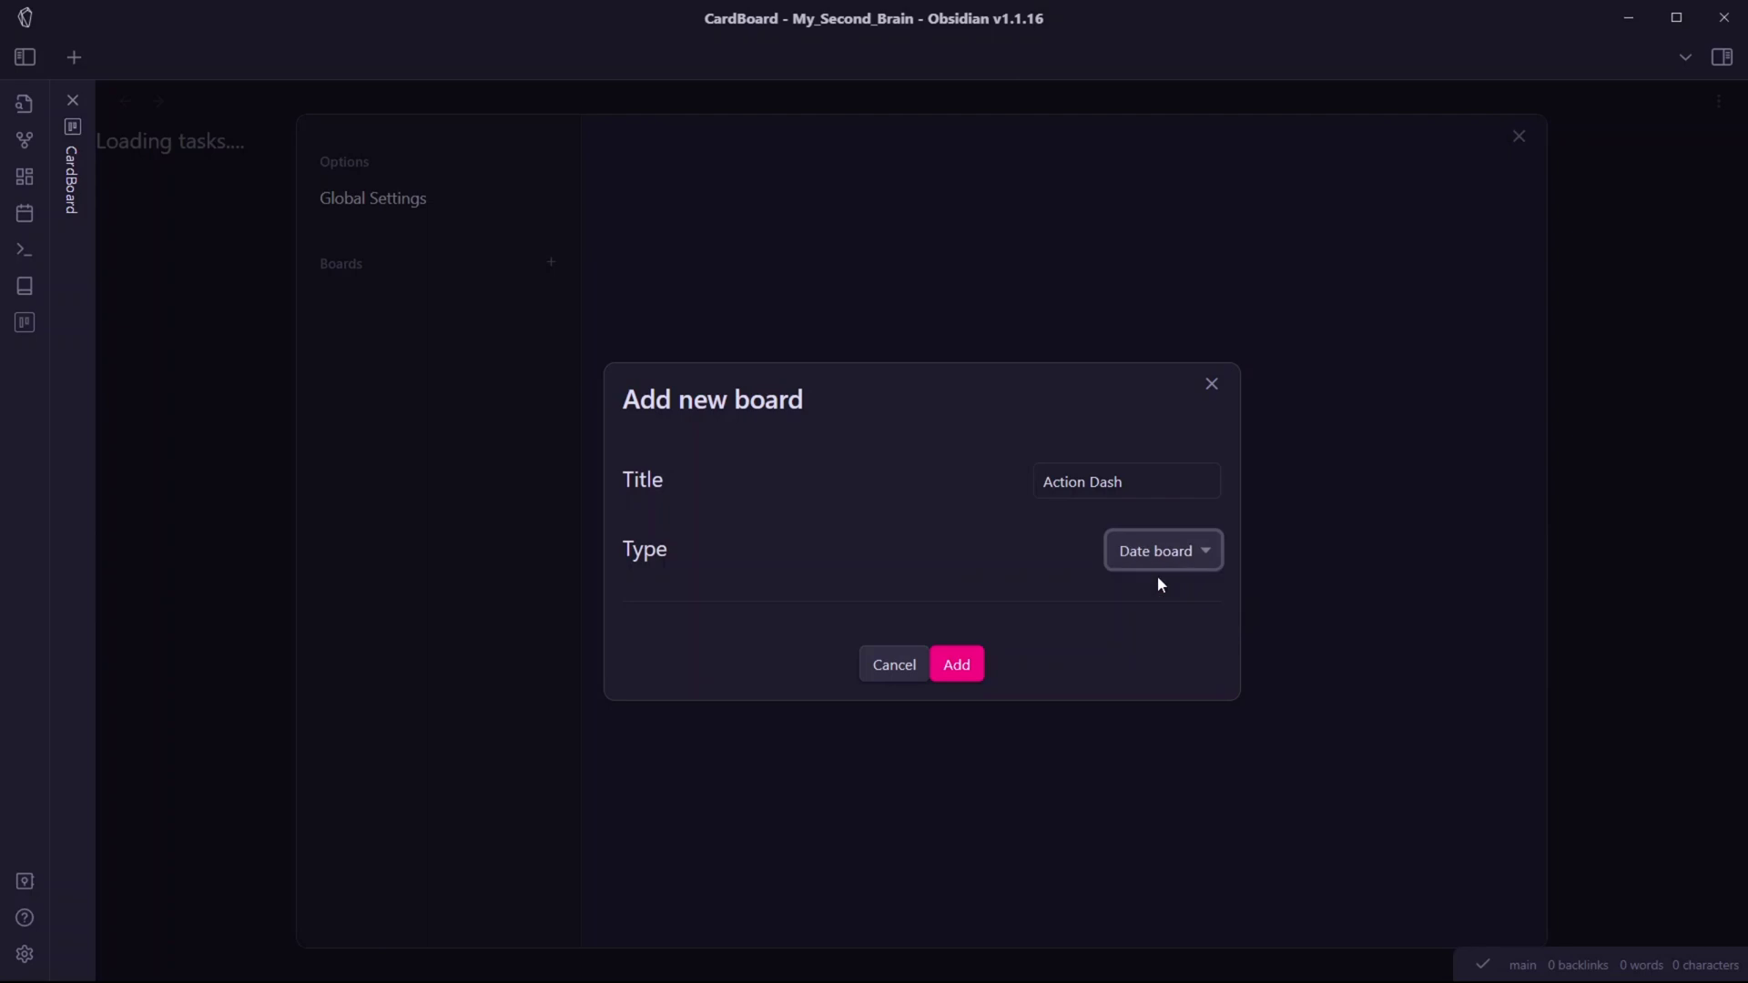
{"action": "left_click", "coordinate": [958, 656]}
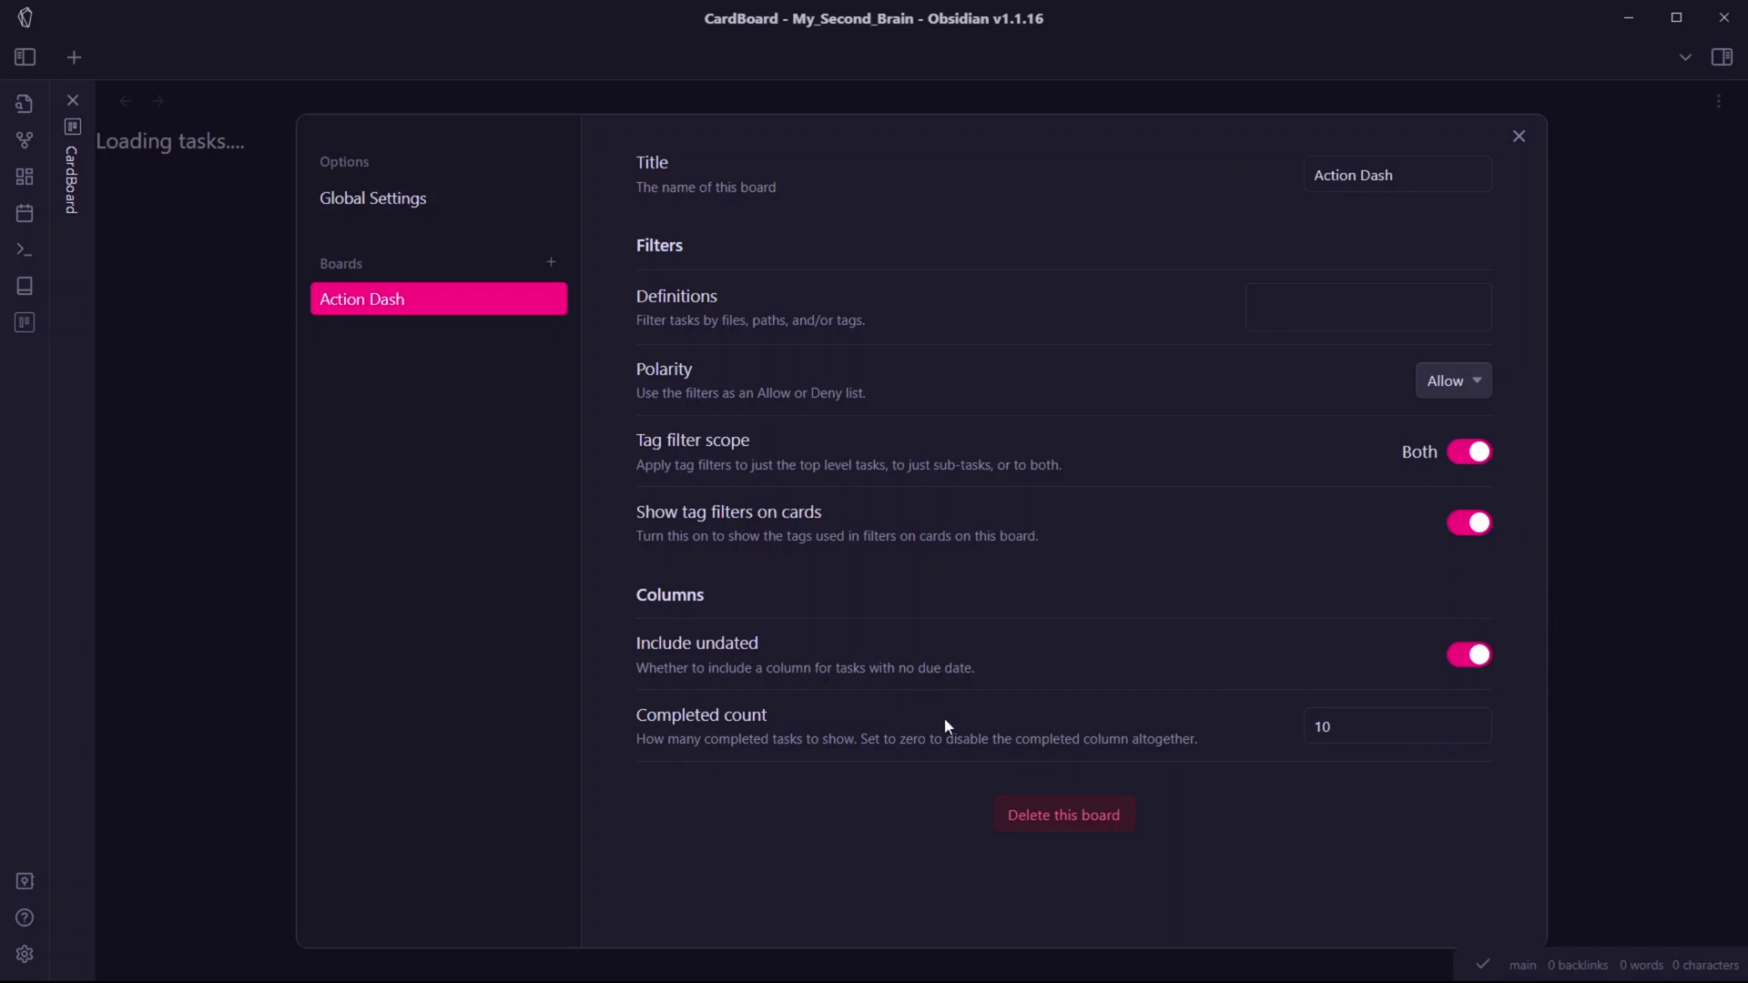
- Review the Action Dash completed count, then switch to CardBoard's Global Settings
{"action": "double_click", "coordinate": [1331, 729]}
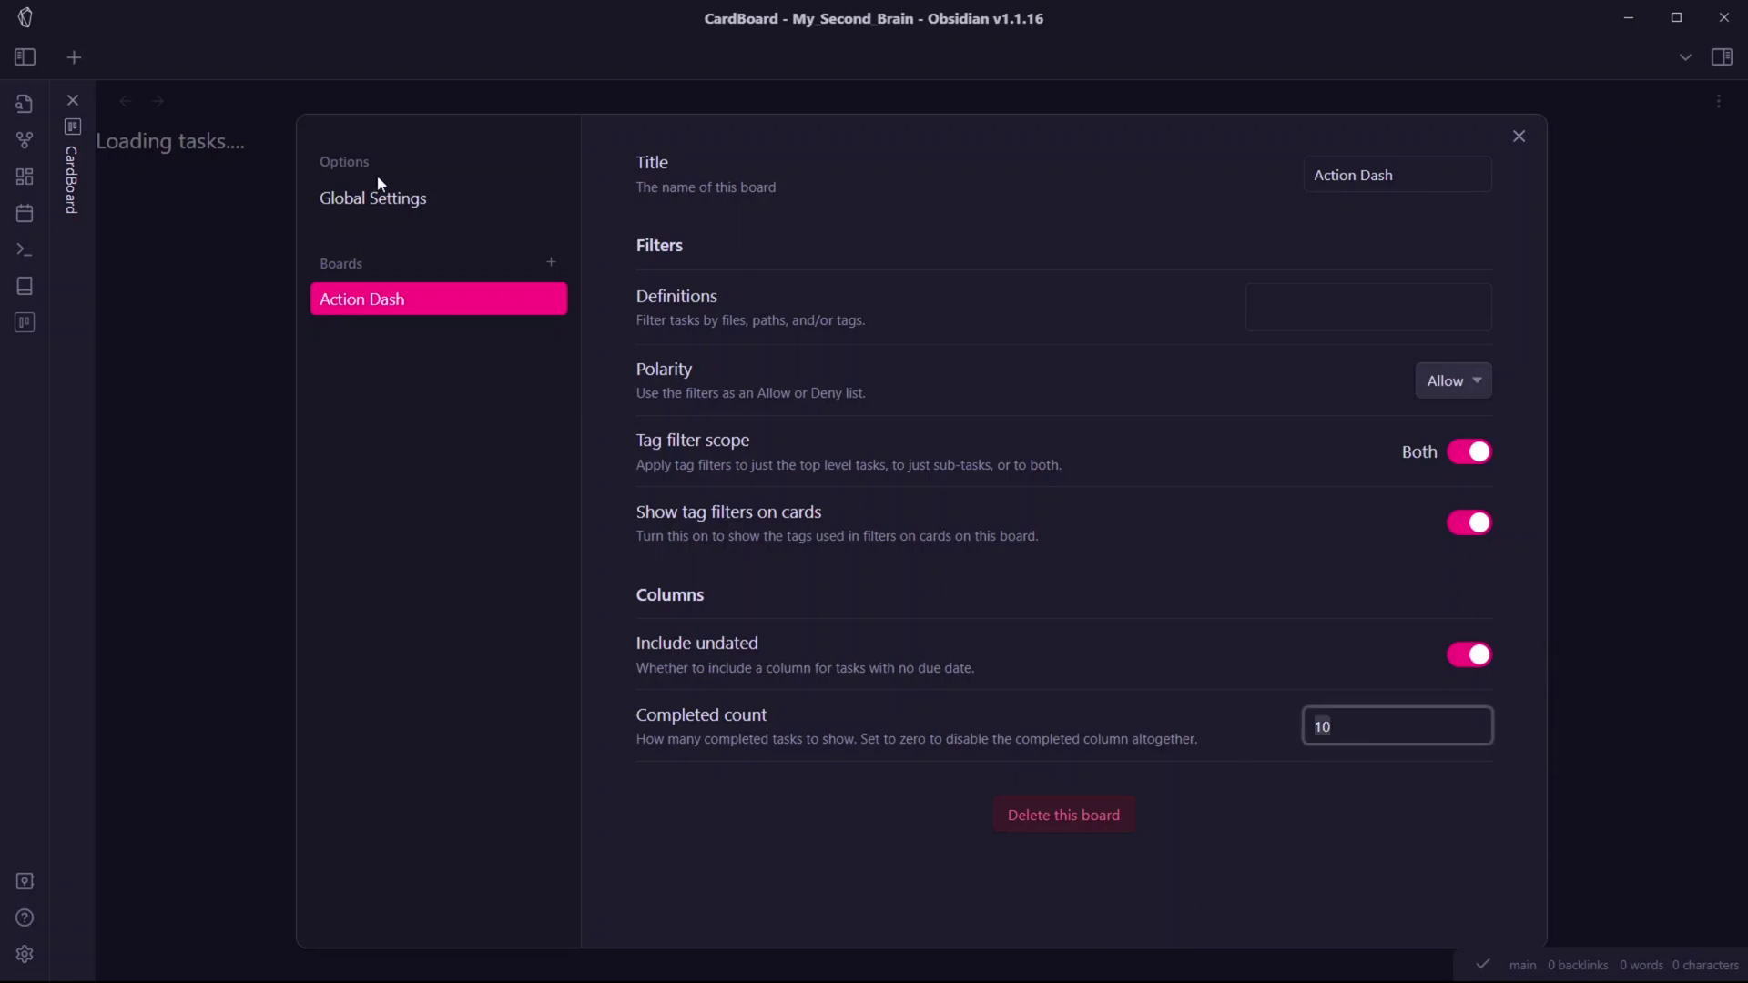
{"action": "left_click", "coordinate": [393, 201]}
{"action": "scroll", "coordinate": [706, 519], "scroll_direction": "down", "scroll_amount": 3}
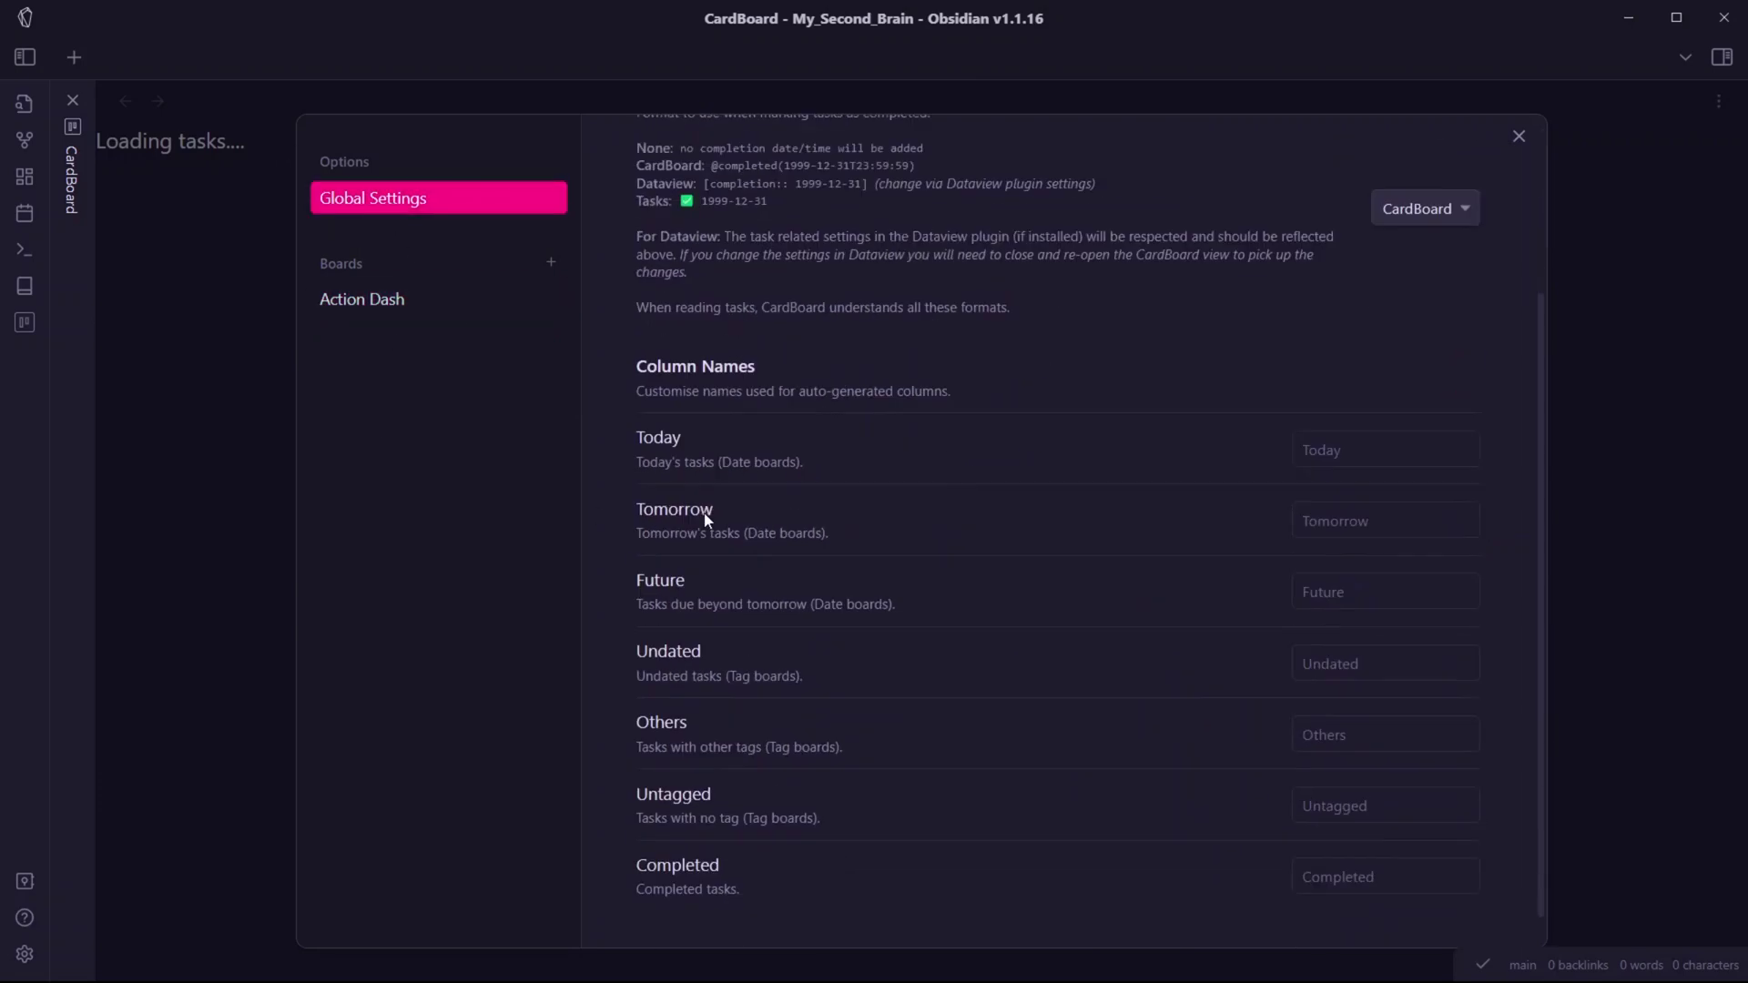
{"action": "scroll", "coordinate": [705, 515], "scroll_direction": "up", "scroll_amount": 2}
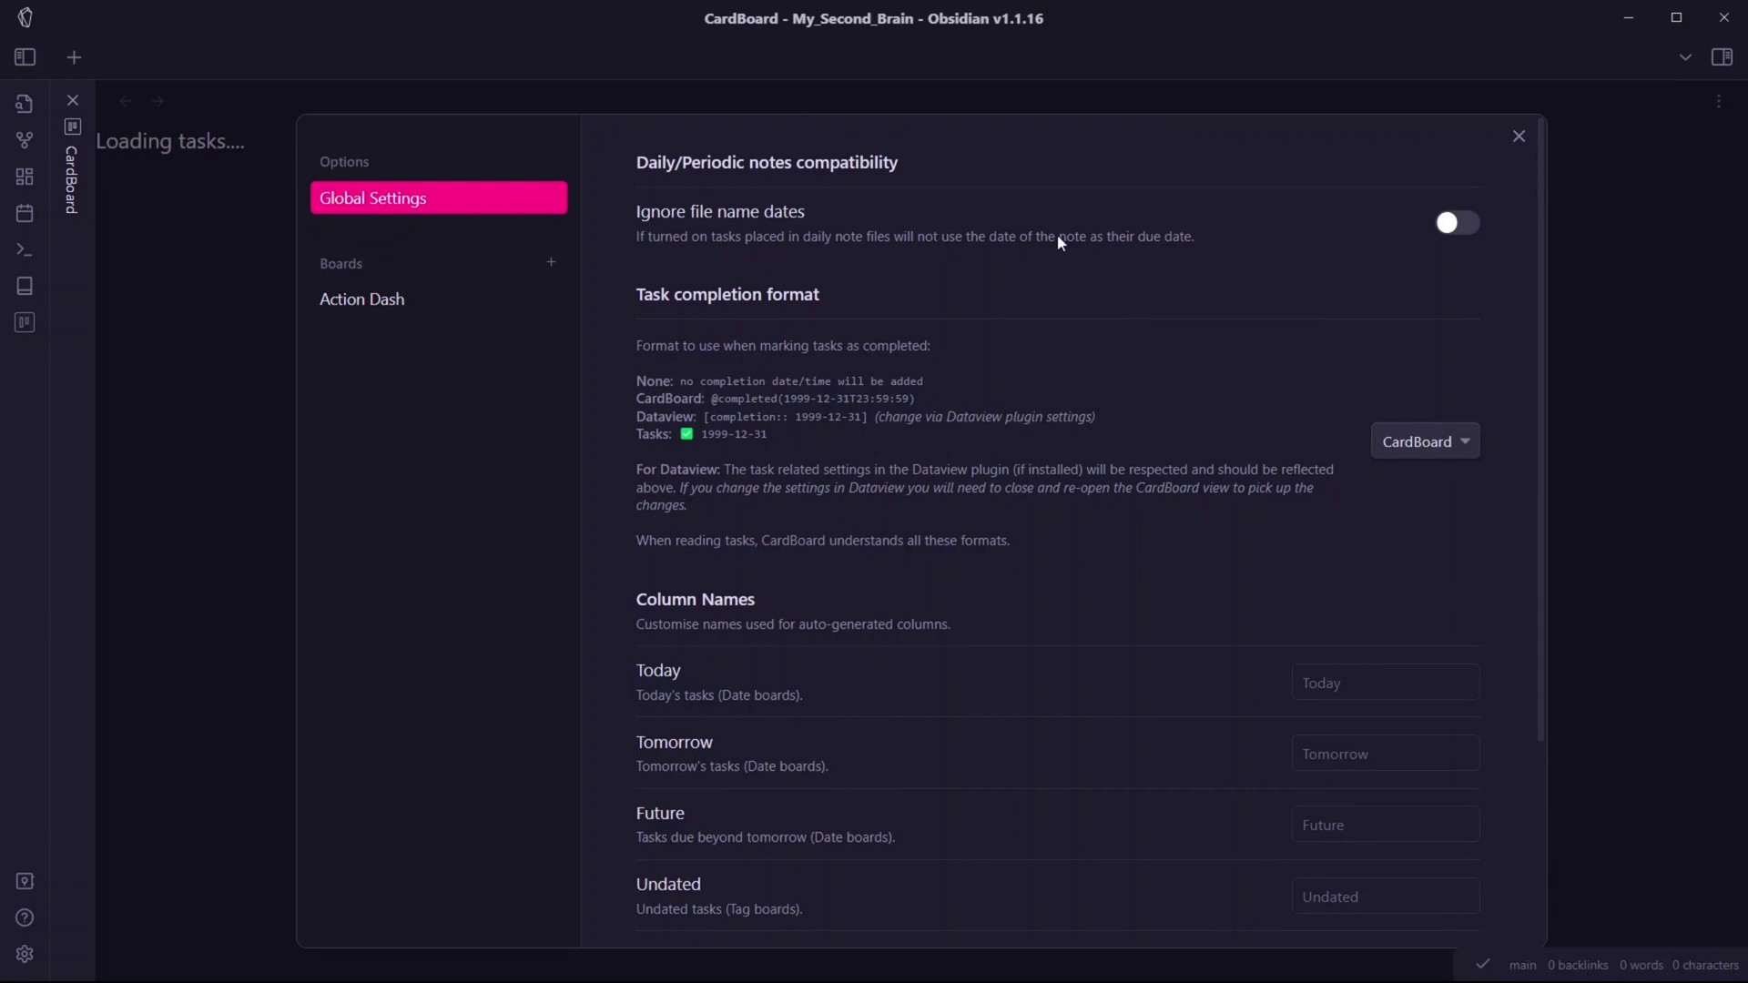
- Stop using daily-note dates as due dates, keep Tasks completion format, and close global settings
{"action": "left_click", "coordinate": [1456, 227]}
{"action": "scroll", "coordinate": [1131, 362], "scroll_direction": "down", "scroll_amount": 2}
{"action": "scroll", "coordinate": [758, 297], "scroll_direction": "down", "scroll_amount": 3}
{"action": "scroll", "coordinate": [747, 341], "scroll_direction": "up", "scroll_amount": 5}
{"action": "left_click", "coordinate": [1409, 445]}
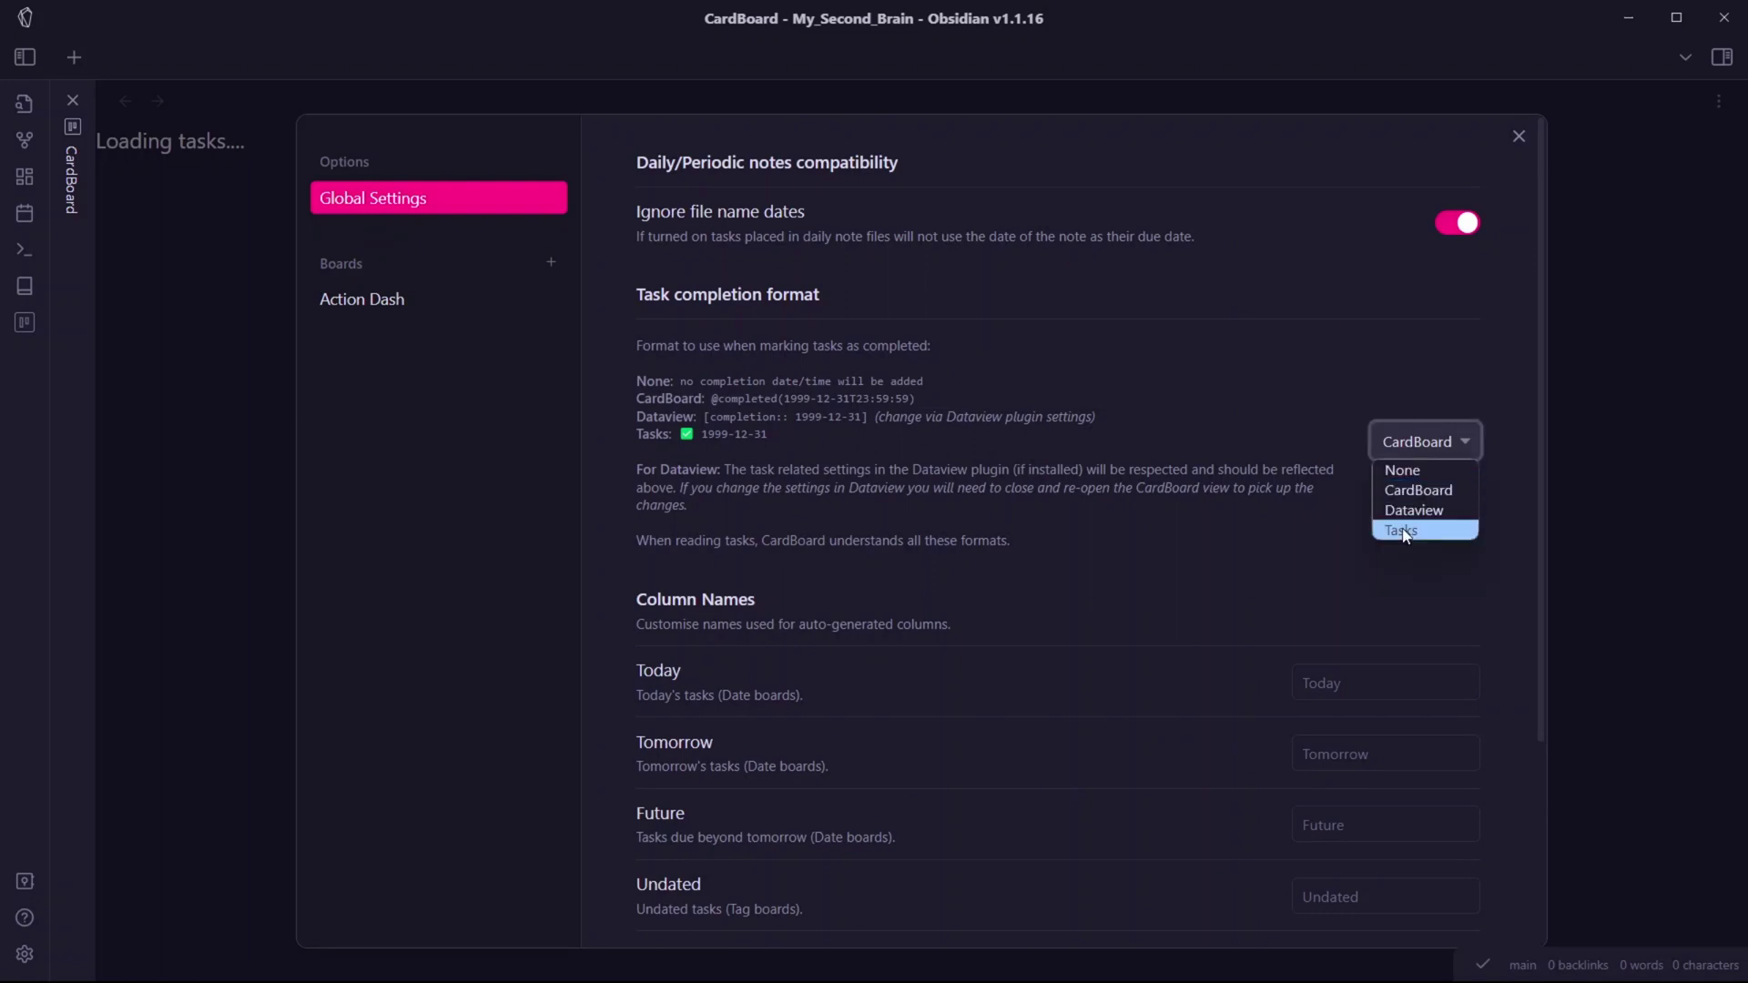
{"action": "left_click", "coordinate": [1403, 533]}
{"action": "left_click", "coordinate": [1430, 435]}
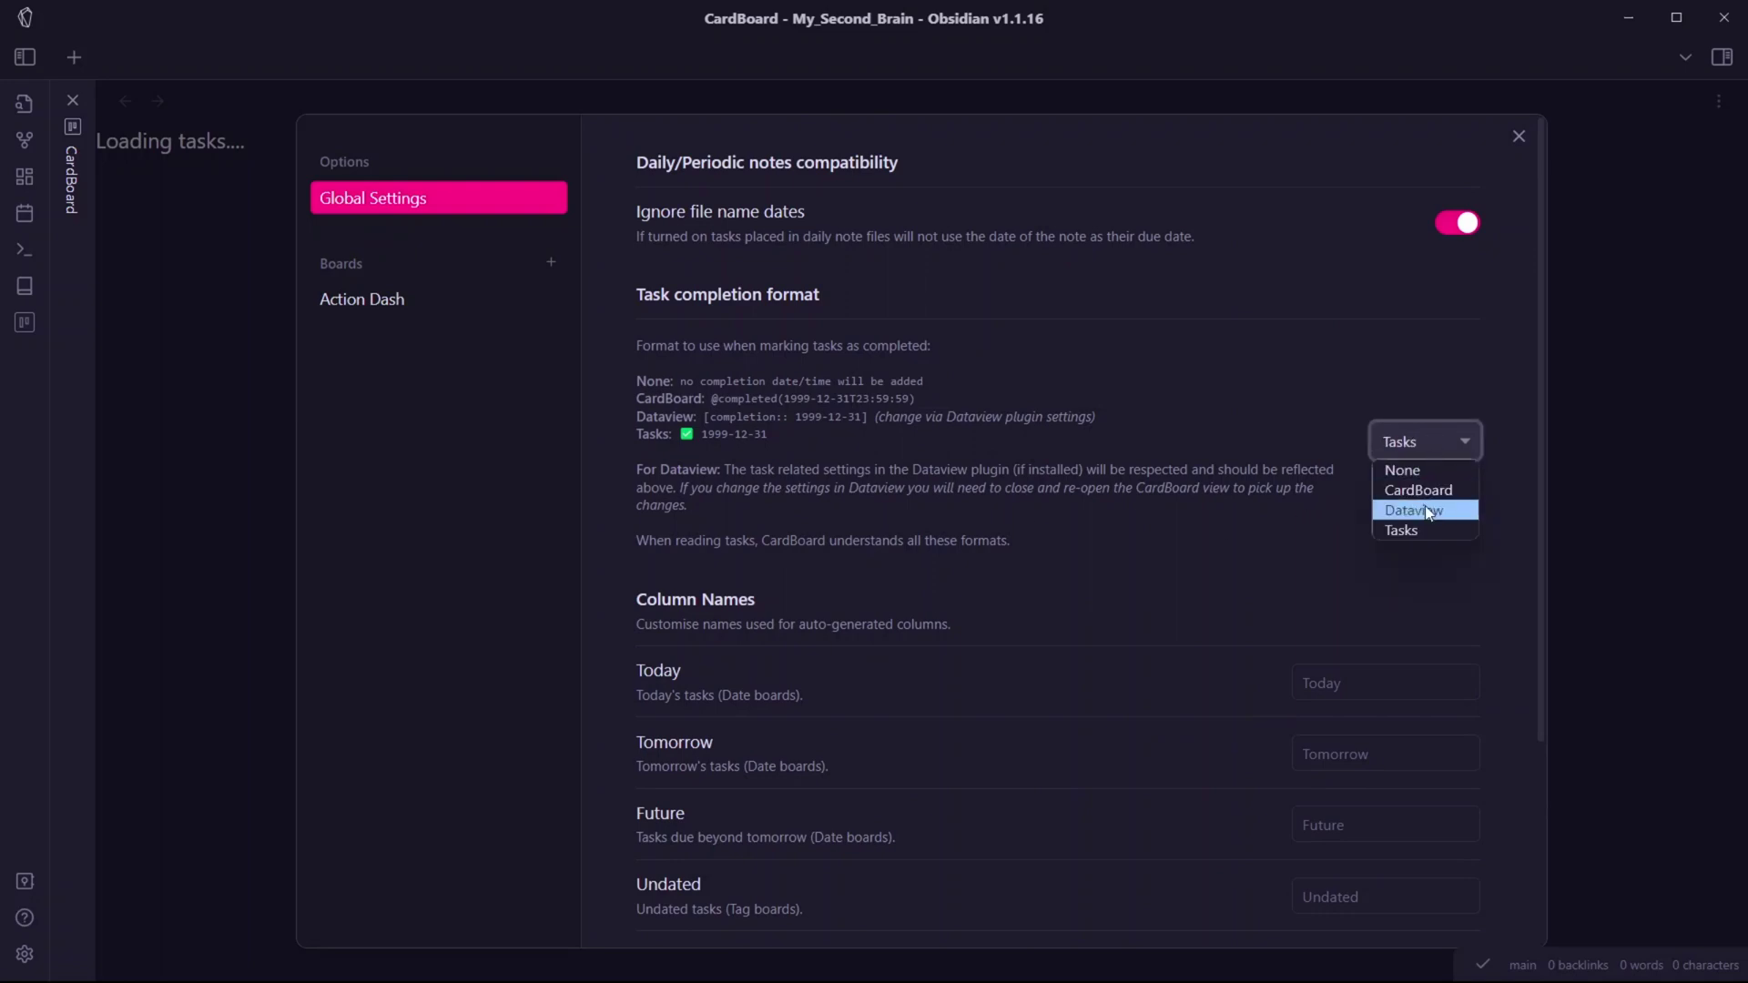
{"action": "scroll", "coordinate": [619, 498], "scroll_direction": "down", "scroll_amount": 2}
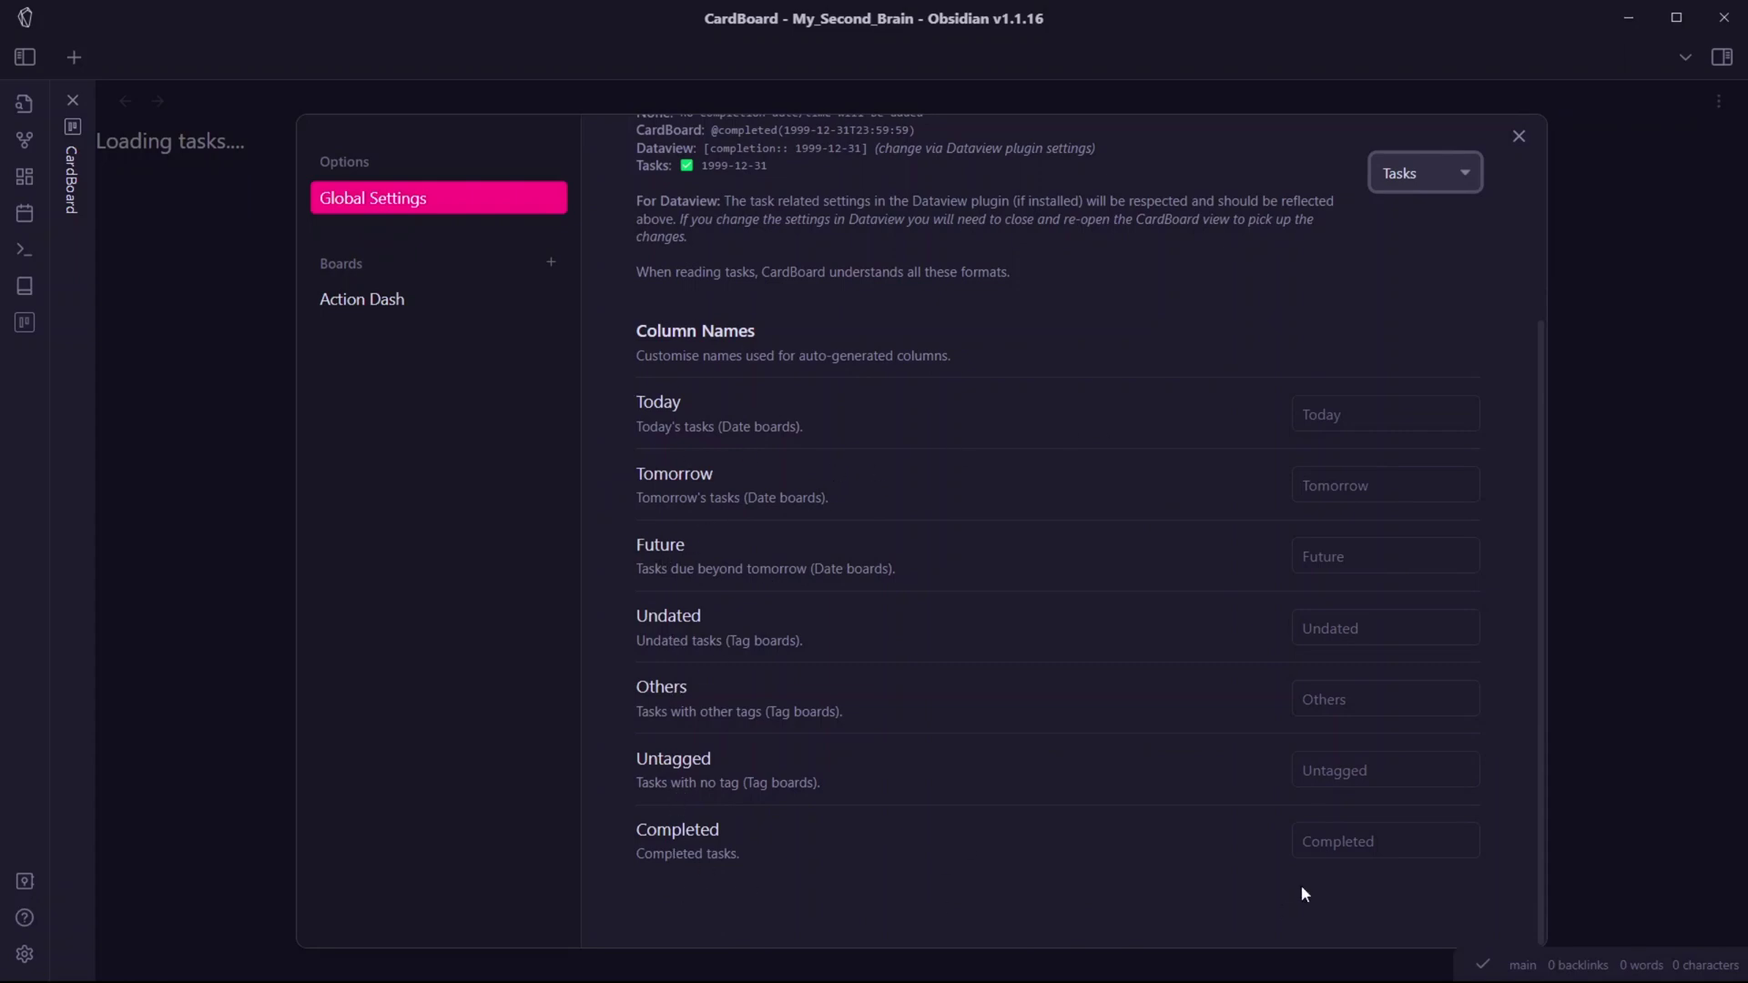
{"action": "key", "text": "Escape"}
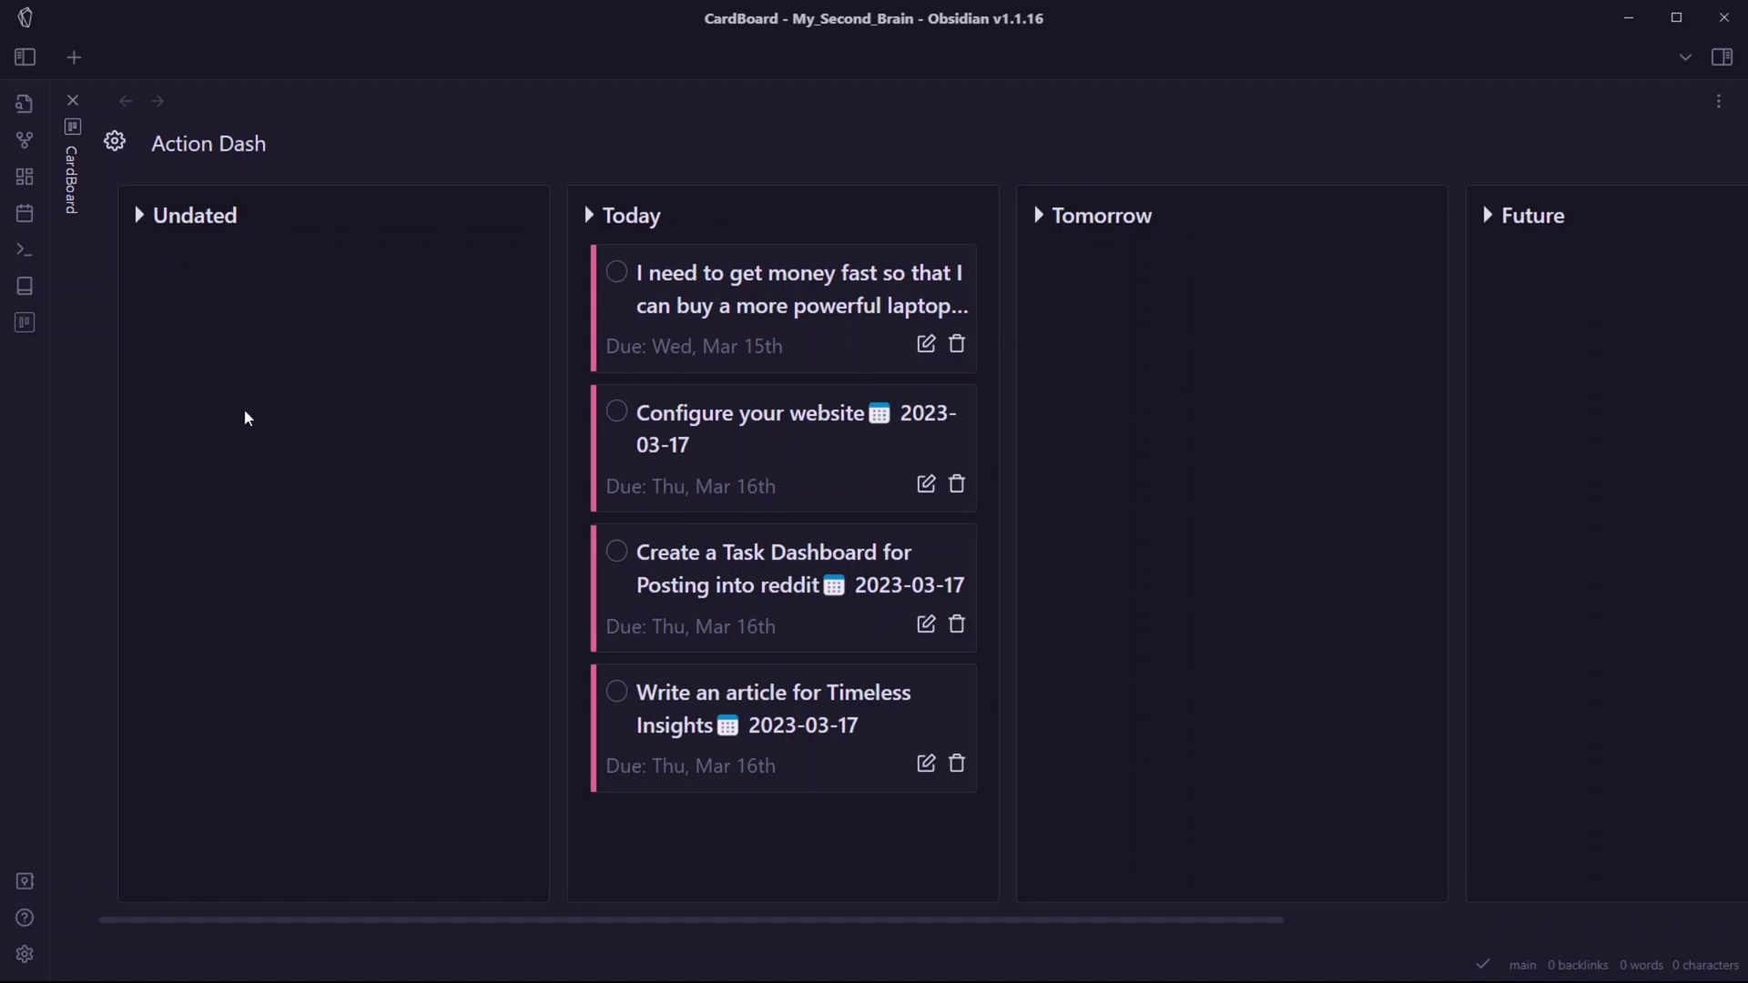
- Toggle the Undated and Future columns, then open the first Today task's 2023-03-15 note
{"action": "left_click", "coordinate": [141, 222]}
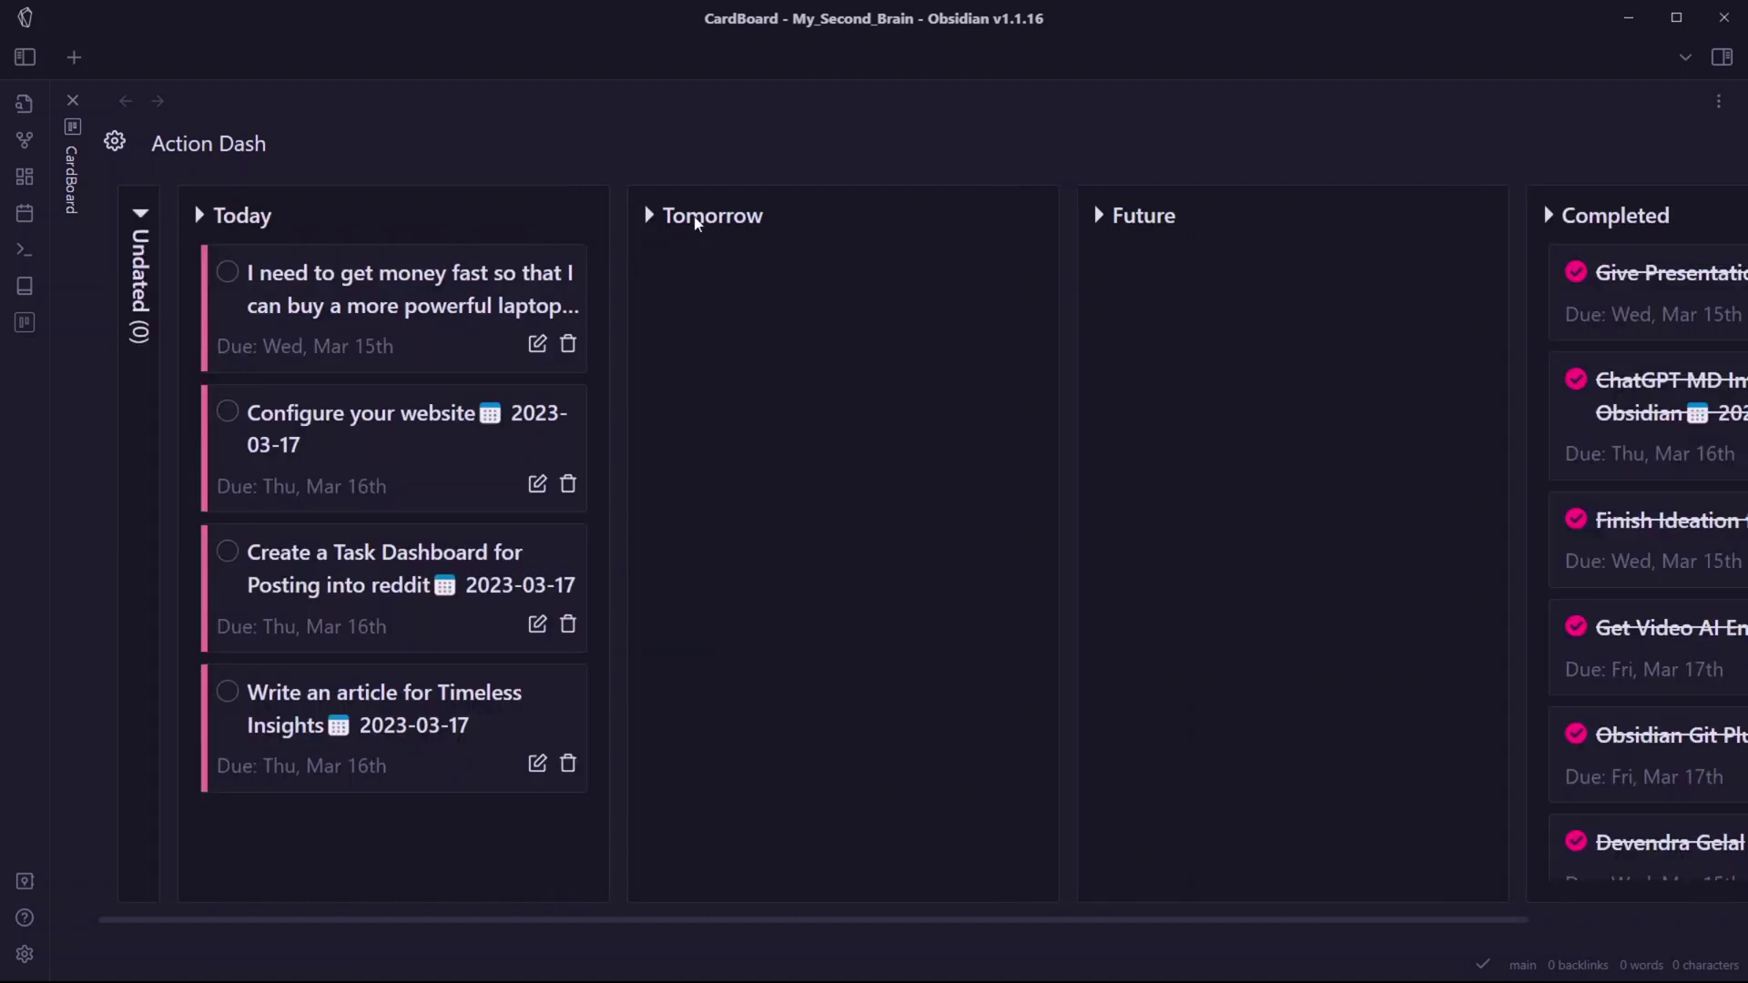
{"action": "left_click", "coordinate": [1098, 216]}
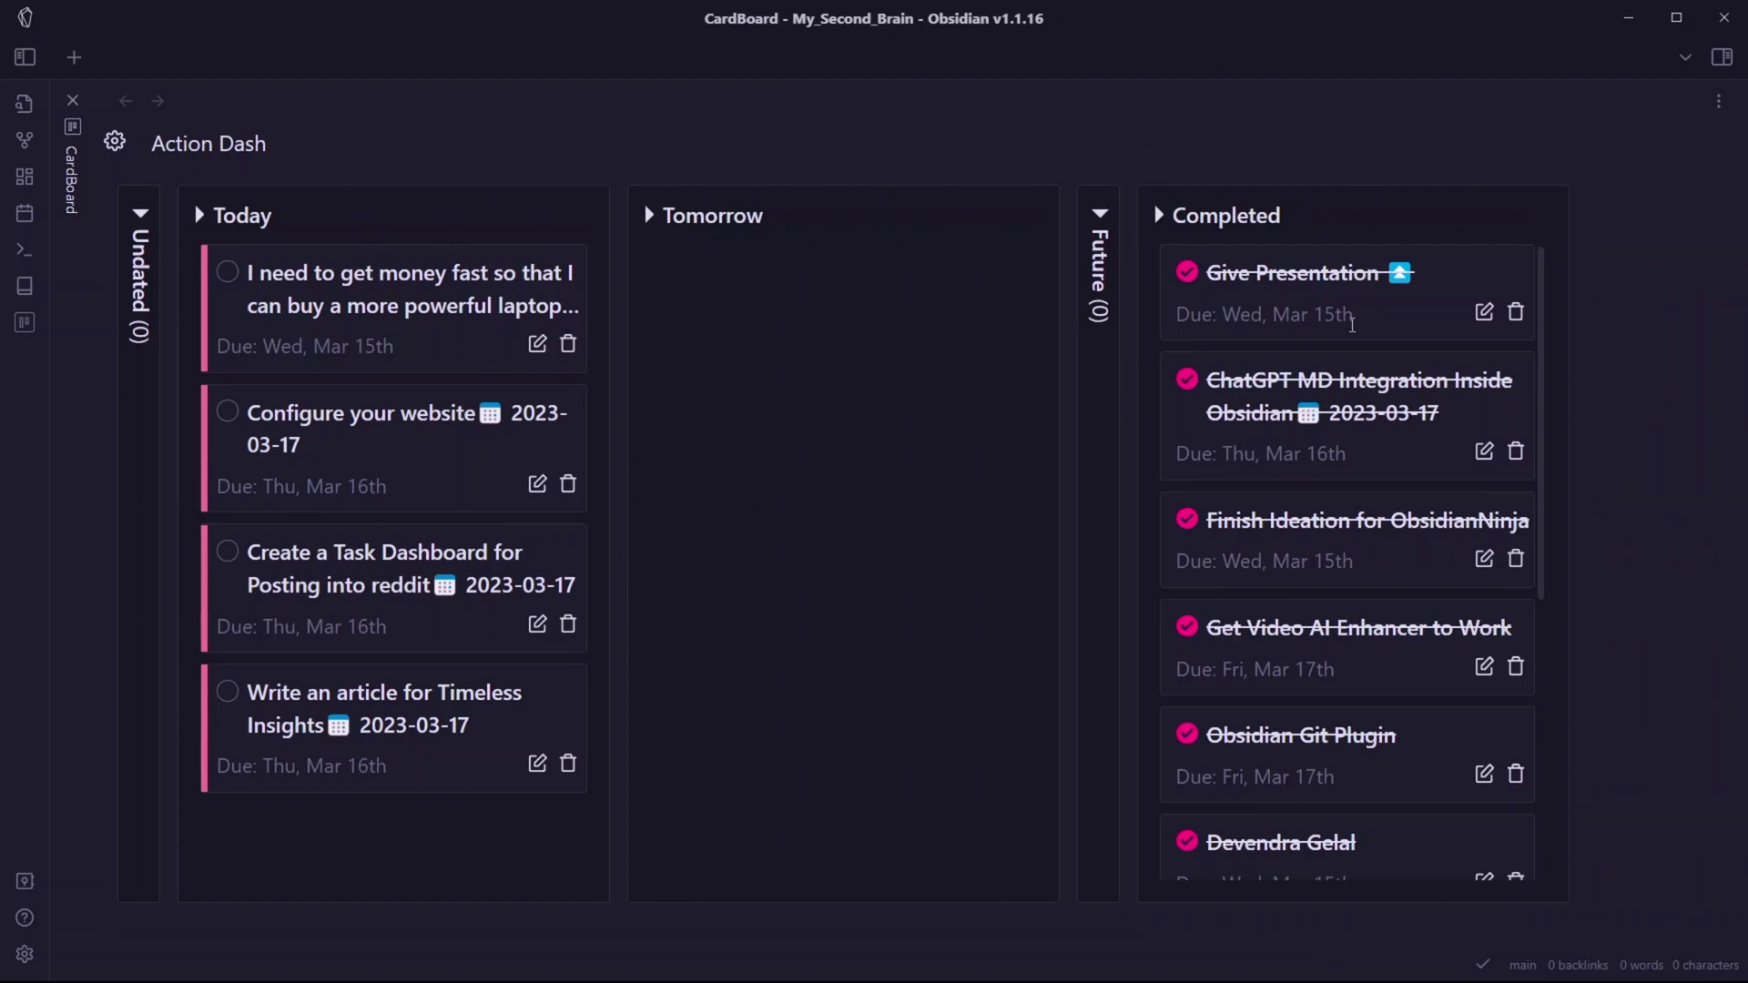
{"action": "left_click", "coordinate": [143, 219]}
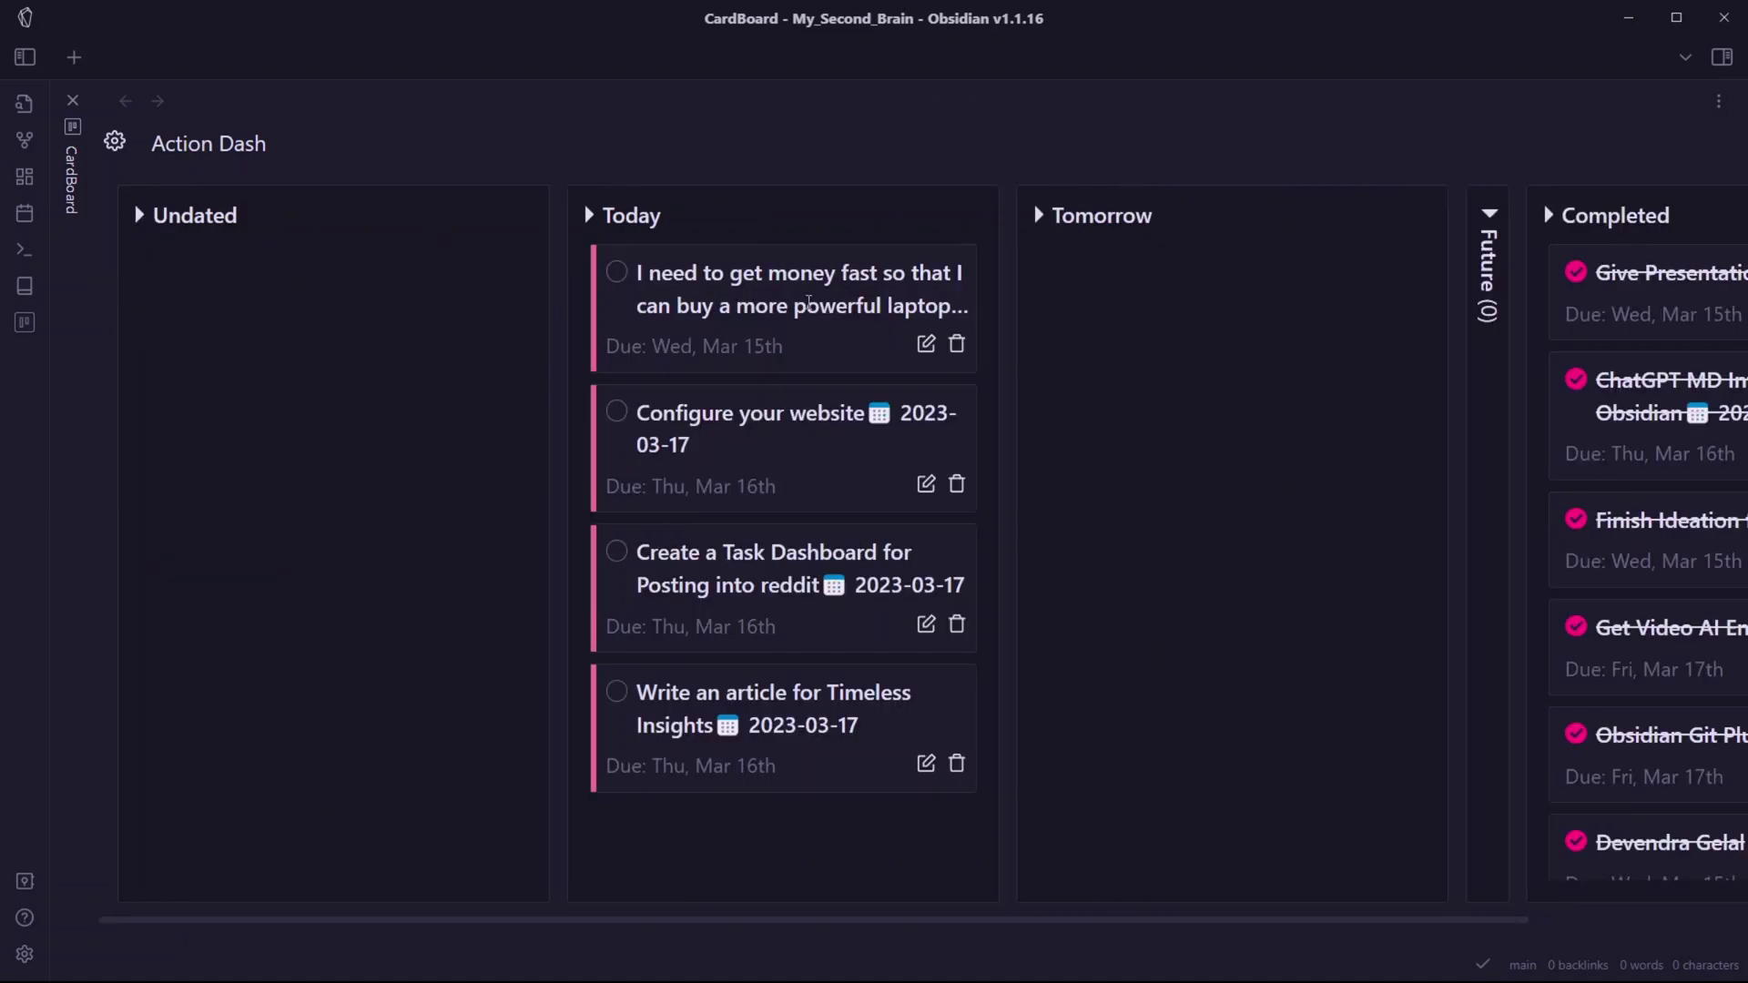
{"action": "left_click", "coordinate": [926, 344]}
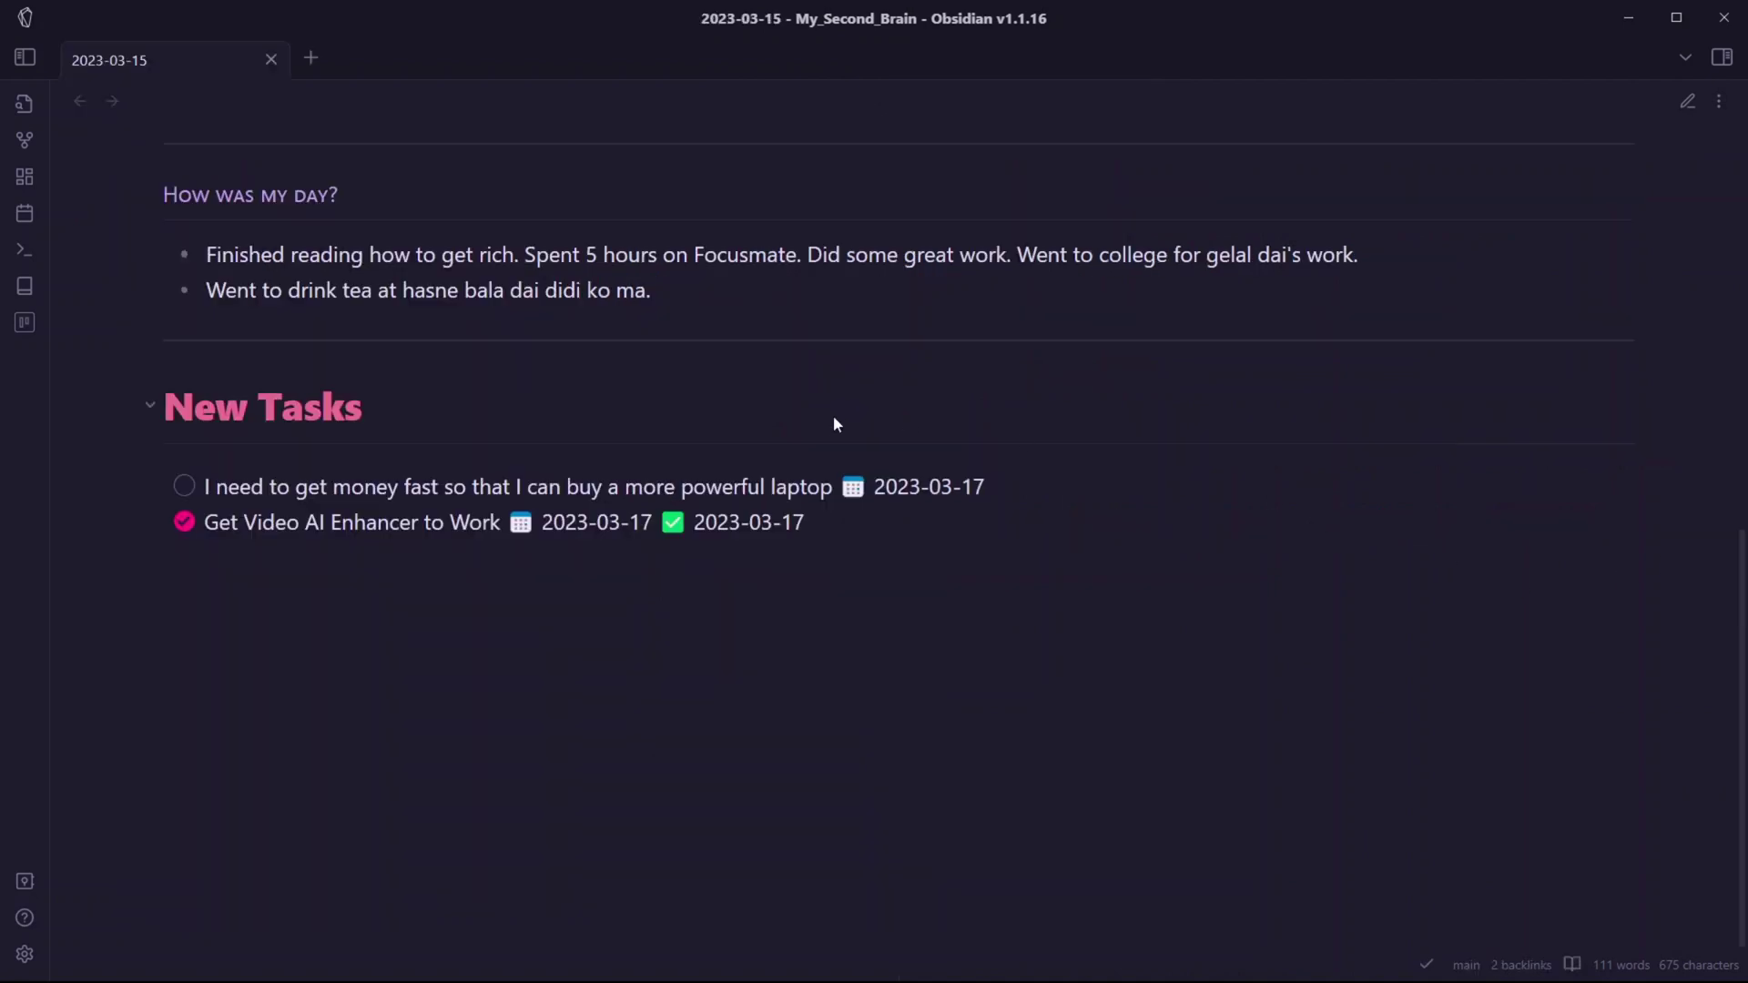
- Reopen Action Dash, expand Future, collapse Tomorrow and Undated, and open the board settings
{"action": "left_click", "coordinate": [24, 324]}
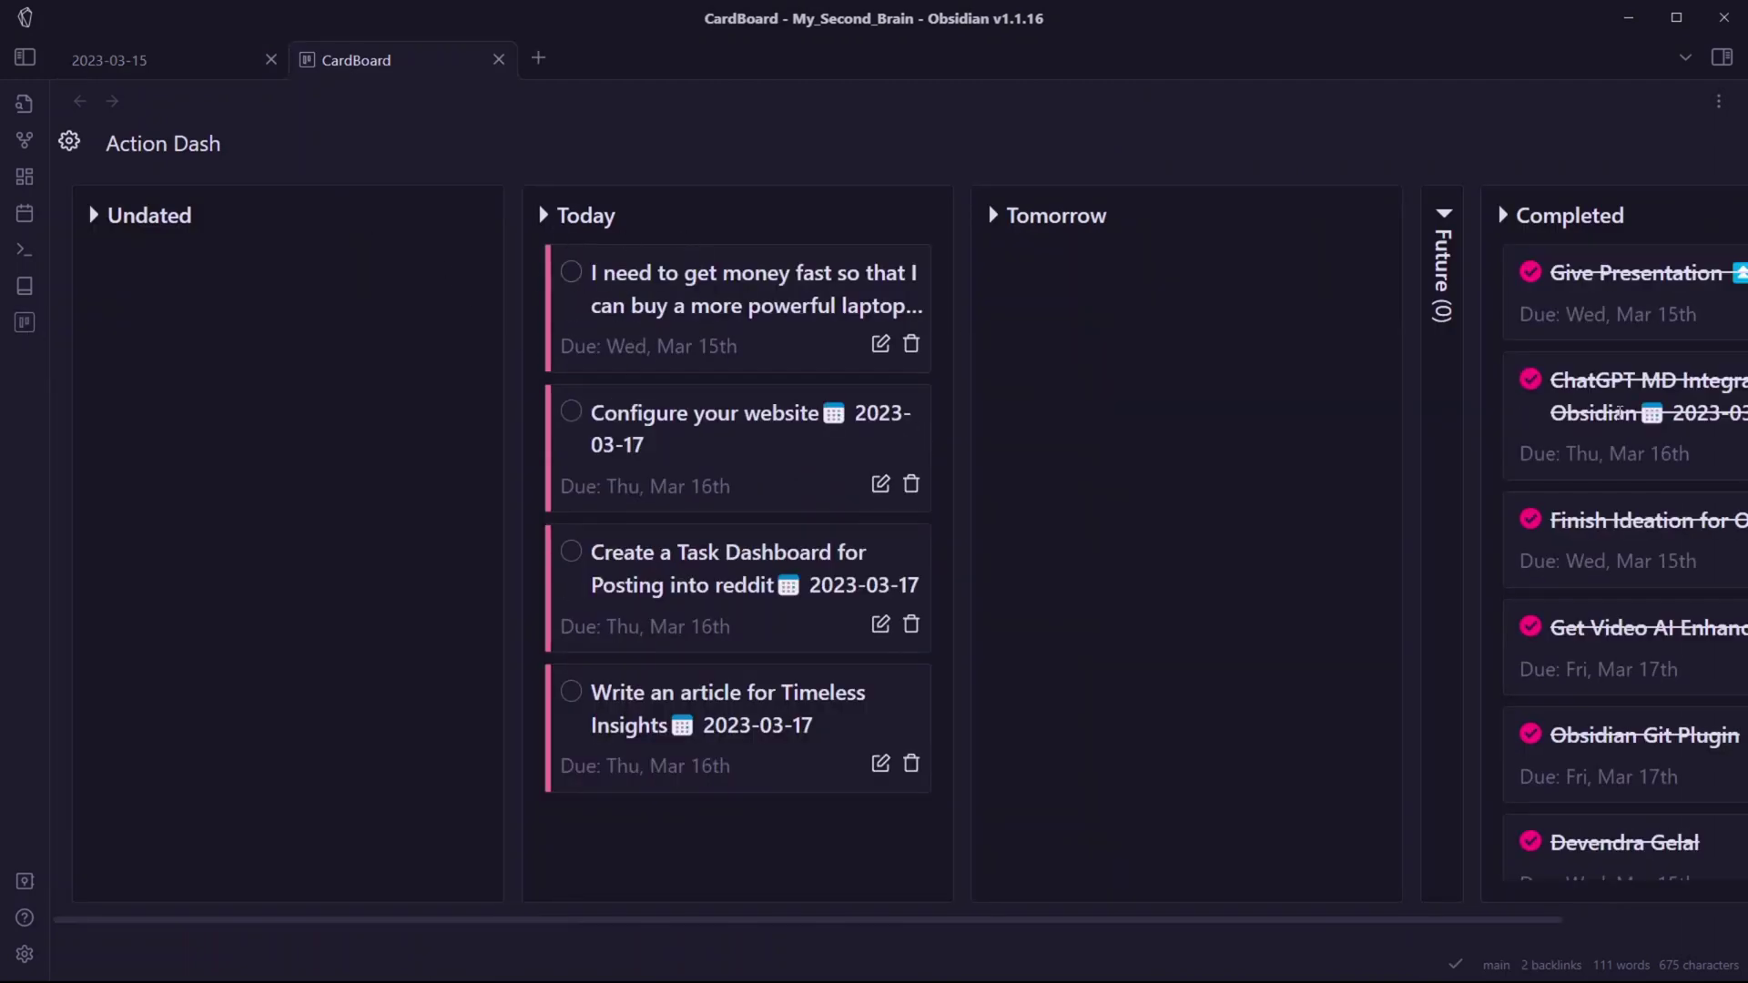
{"action": "scroll", "coordinate": [1622, 412], "scroll_direction": "right", "scroll_amount": 3}
{"action": "scroll", "coordinate": [1254, 326], "scroll_direction": "left", "scroll_amount": 3}
{"action": "left_click", "coordinate": [1442, 221]}
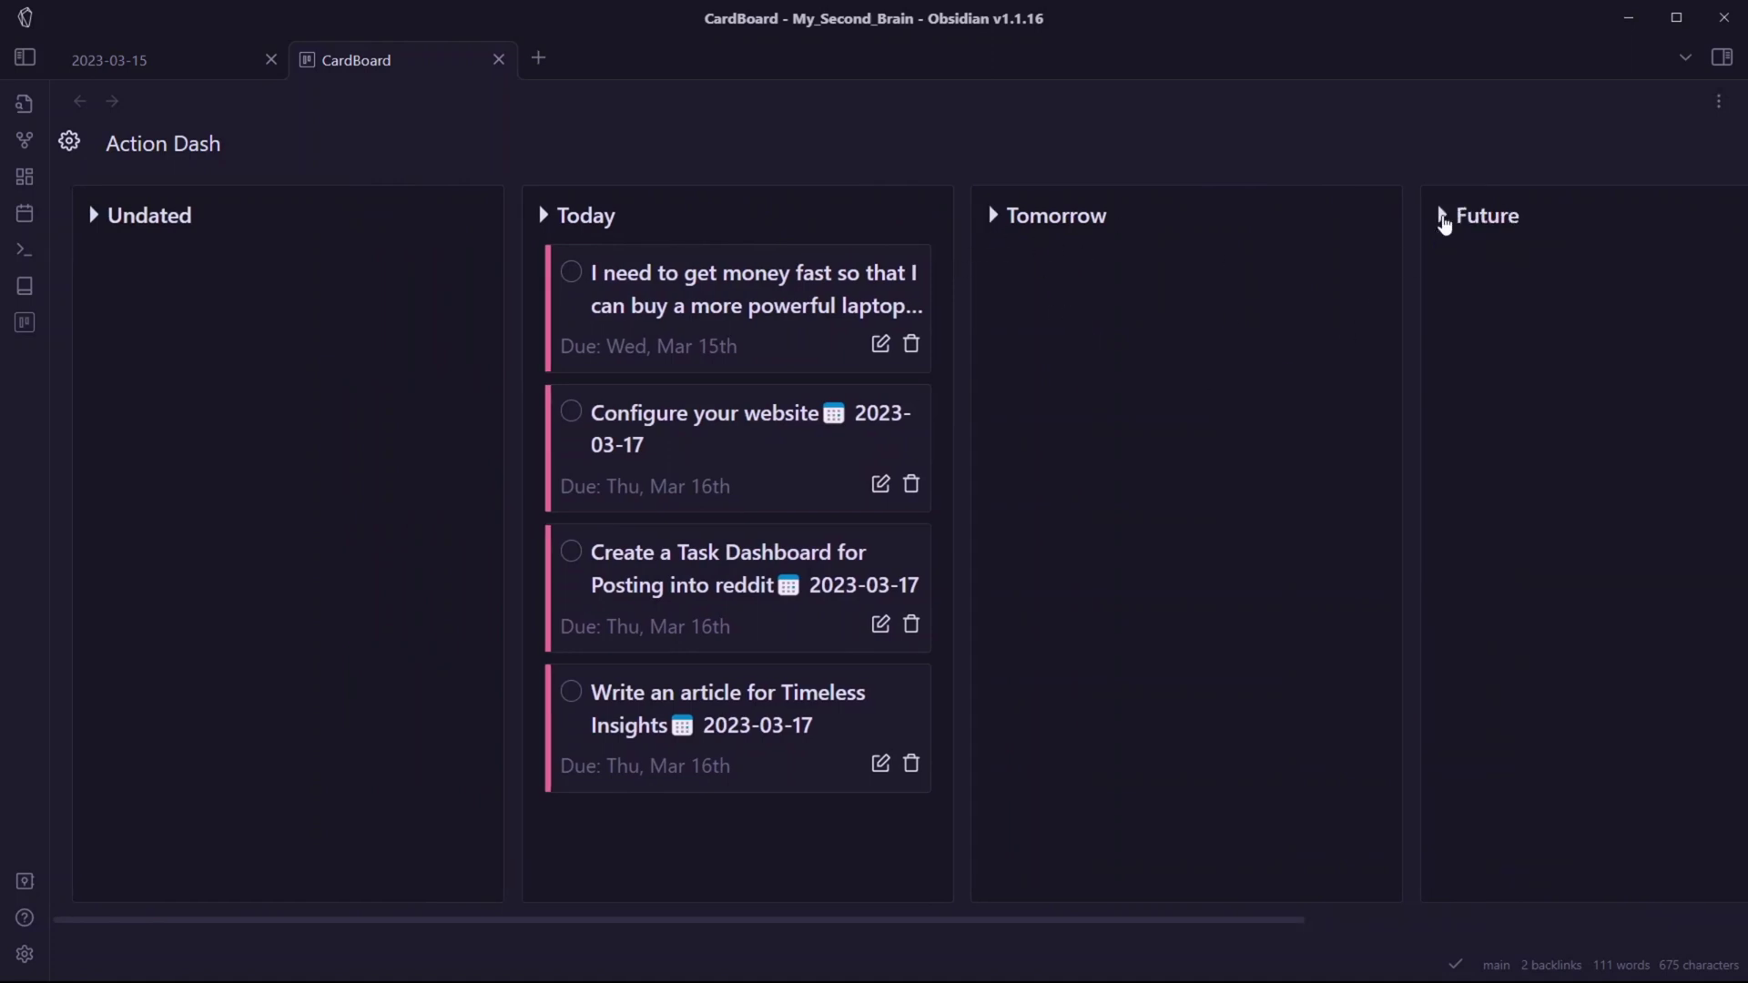
{"action": "scroll", "coordinate": [1419, 347], "scroll_direction": "right", "scroll_amount": 2}
{"action": "scroll", "coordinate": [1401, 351], "scroll_direction": "right", "scroll_amount": 3}
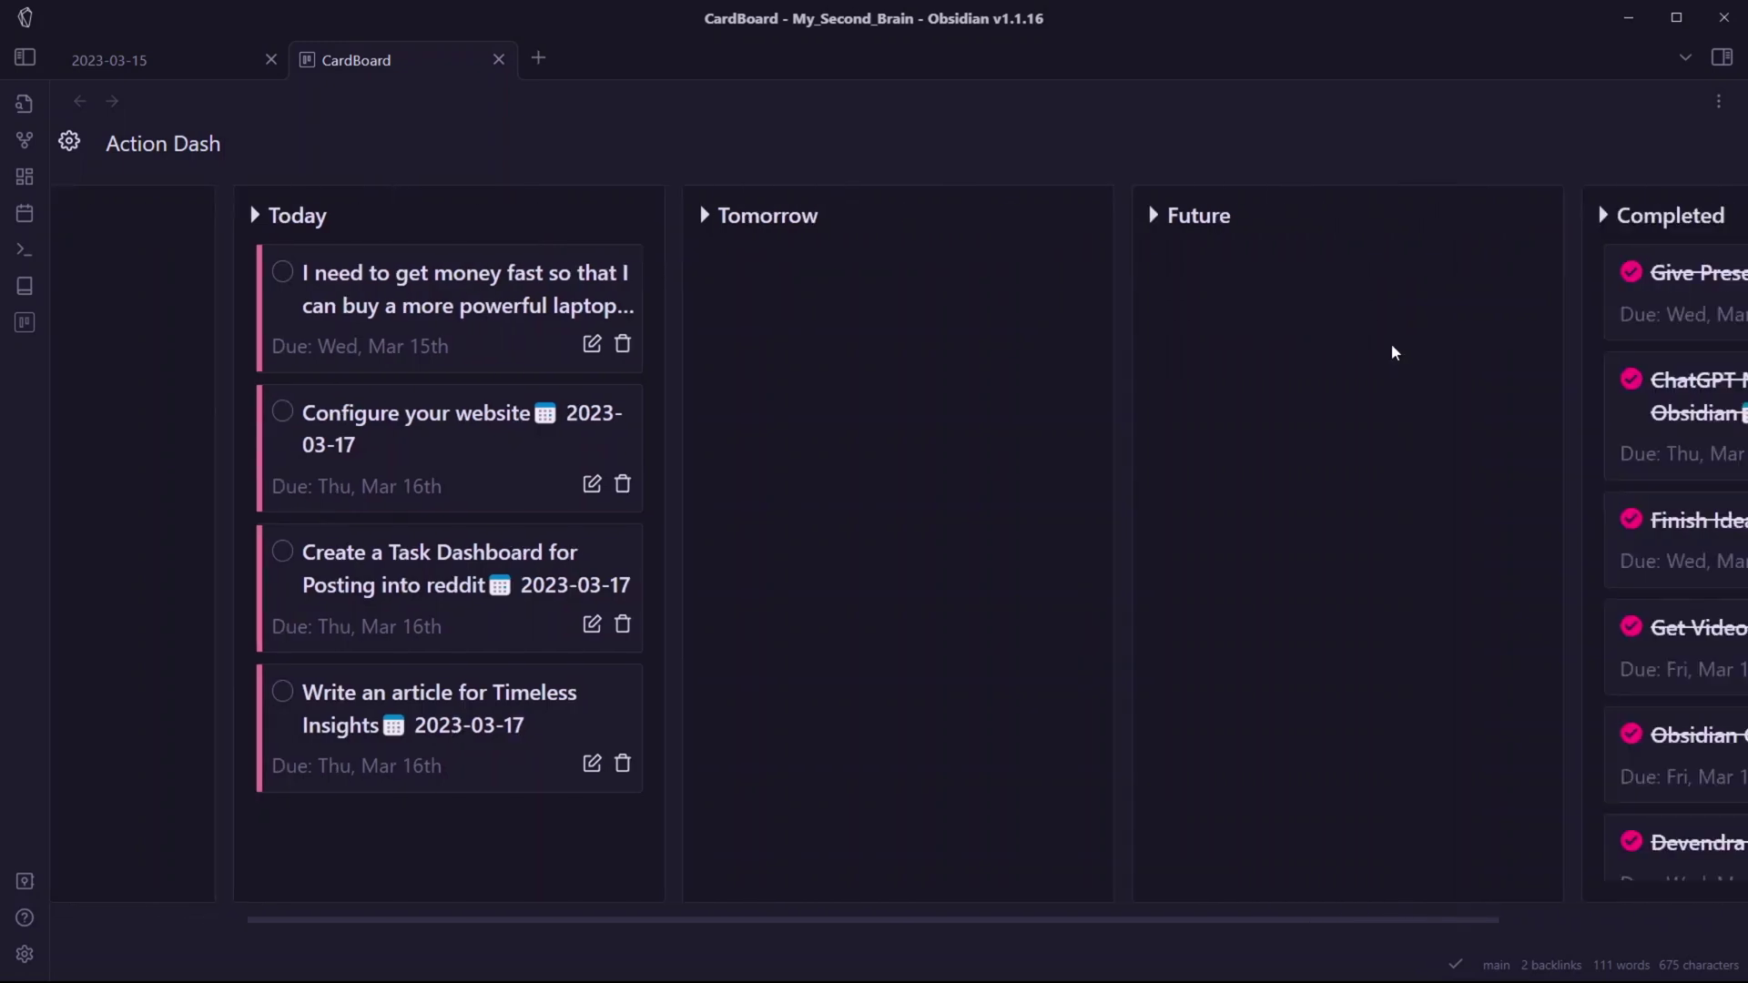
{"action": "scroll", "coordinate": [1394, 352], "scroll_direction": "right", "scroll_amount": 1}
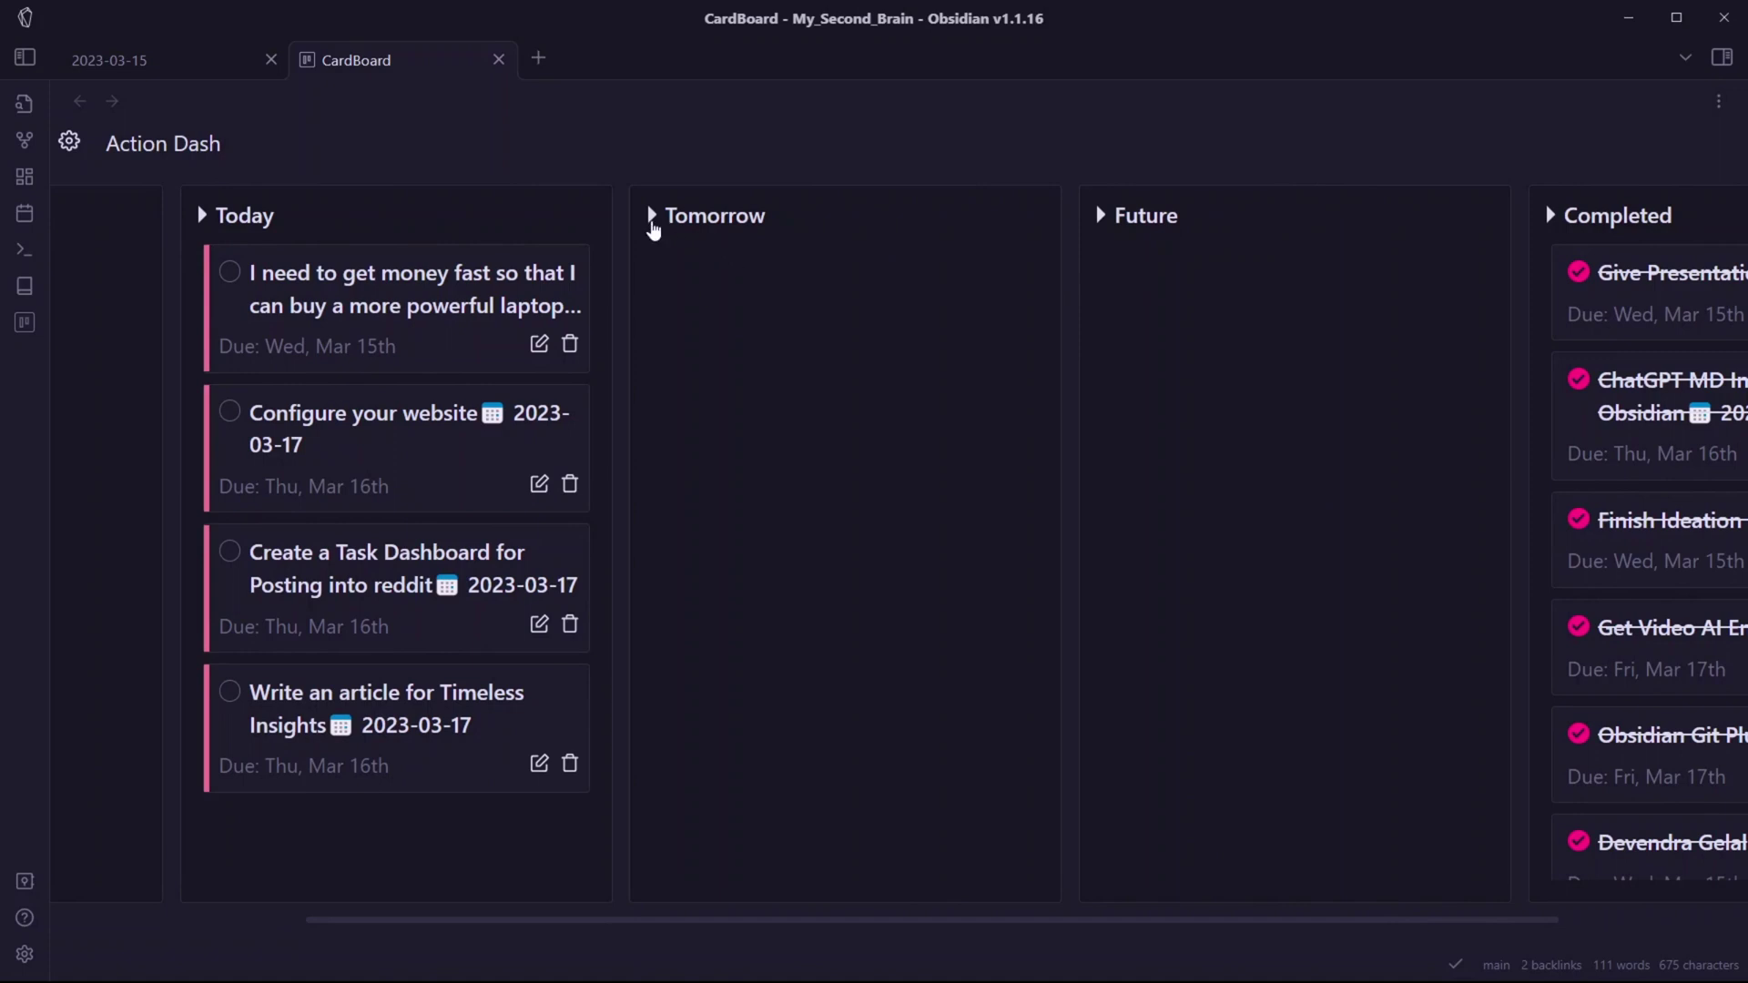
{"action": "left_click", "coordinate": [652, 219]}
{"action": "scroll", "coordinate": [138, 222], "scroll_direction": "left", "scroll_amount": 3}
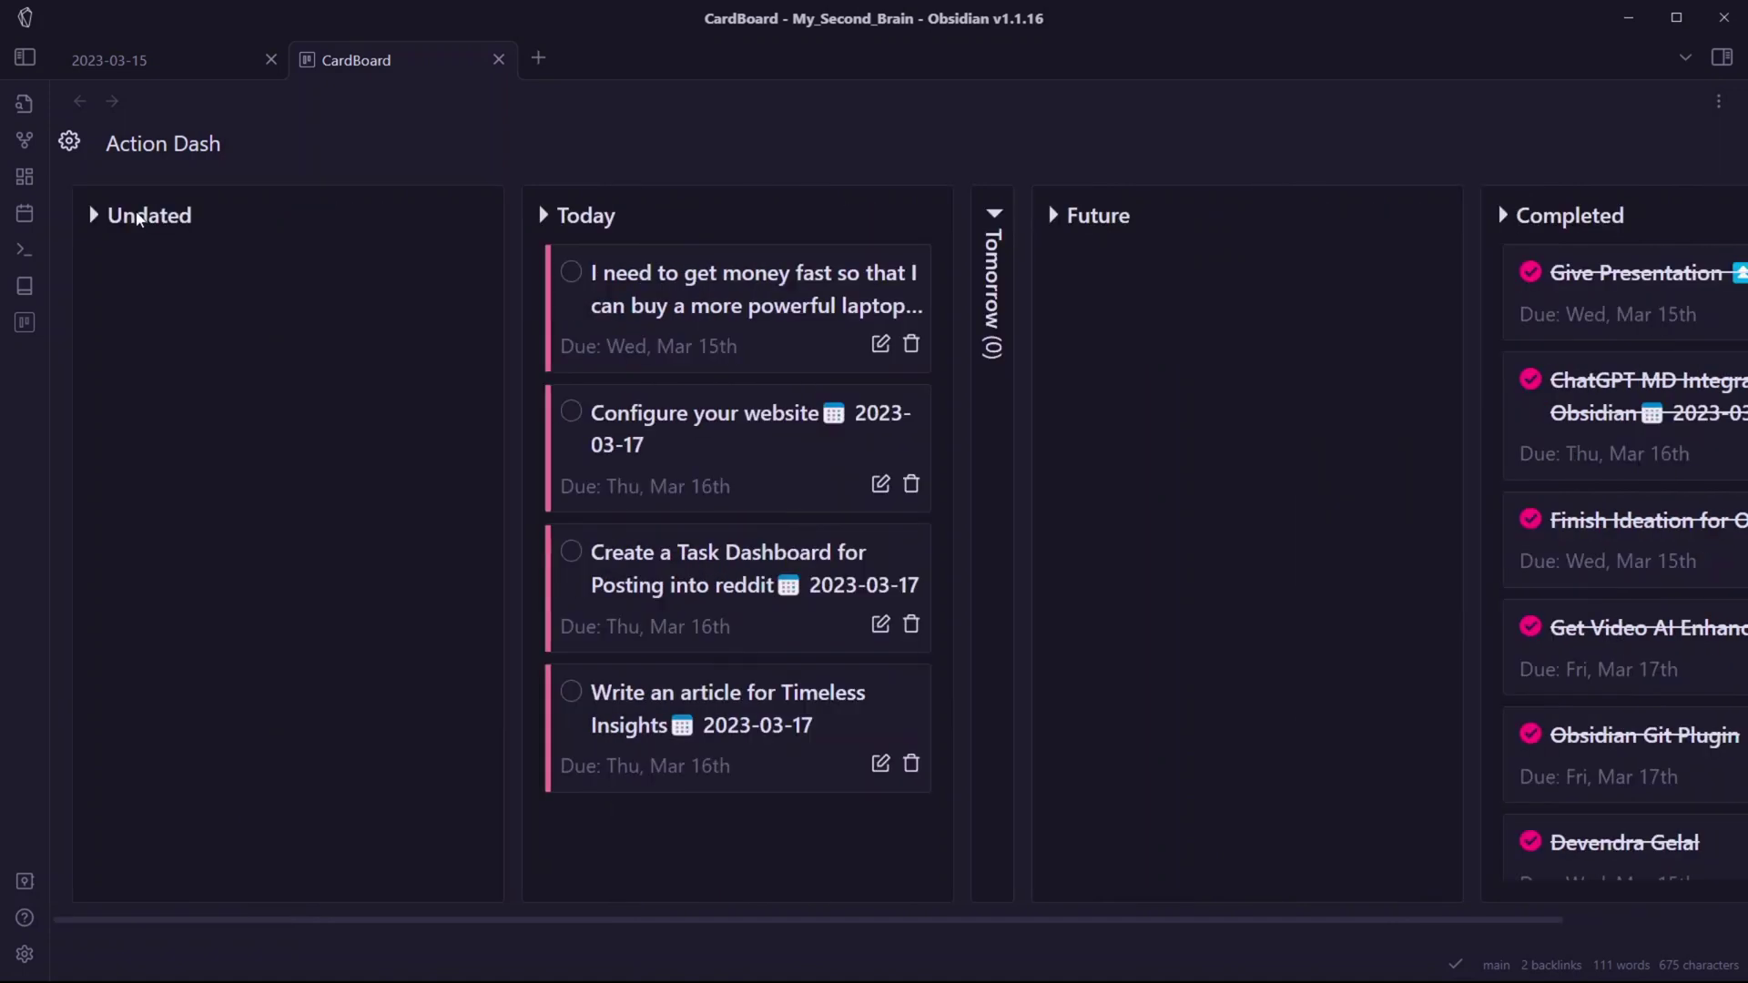
{"action": "left_click", "coordinate": [92, 217]}
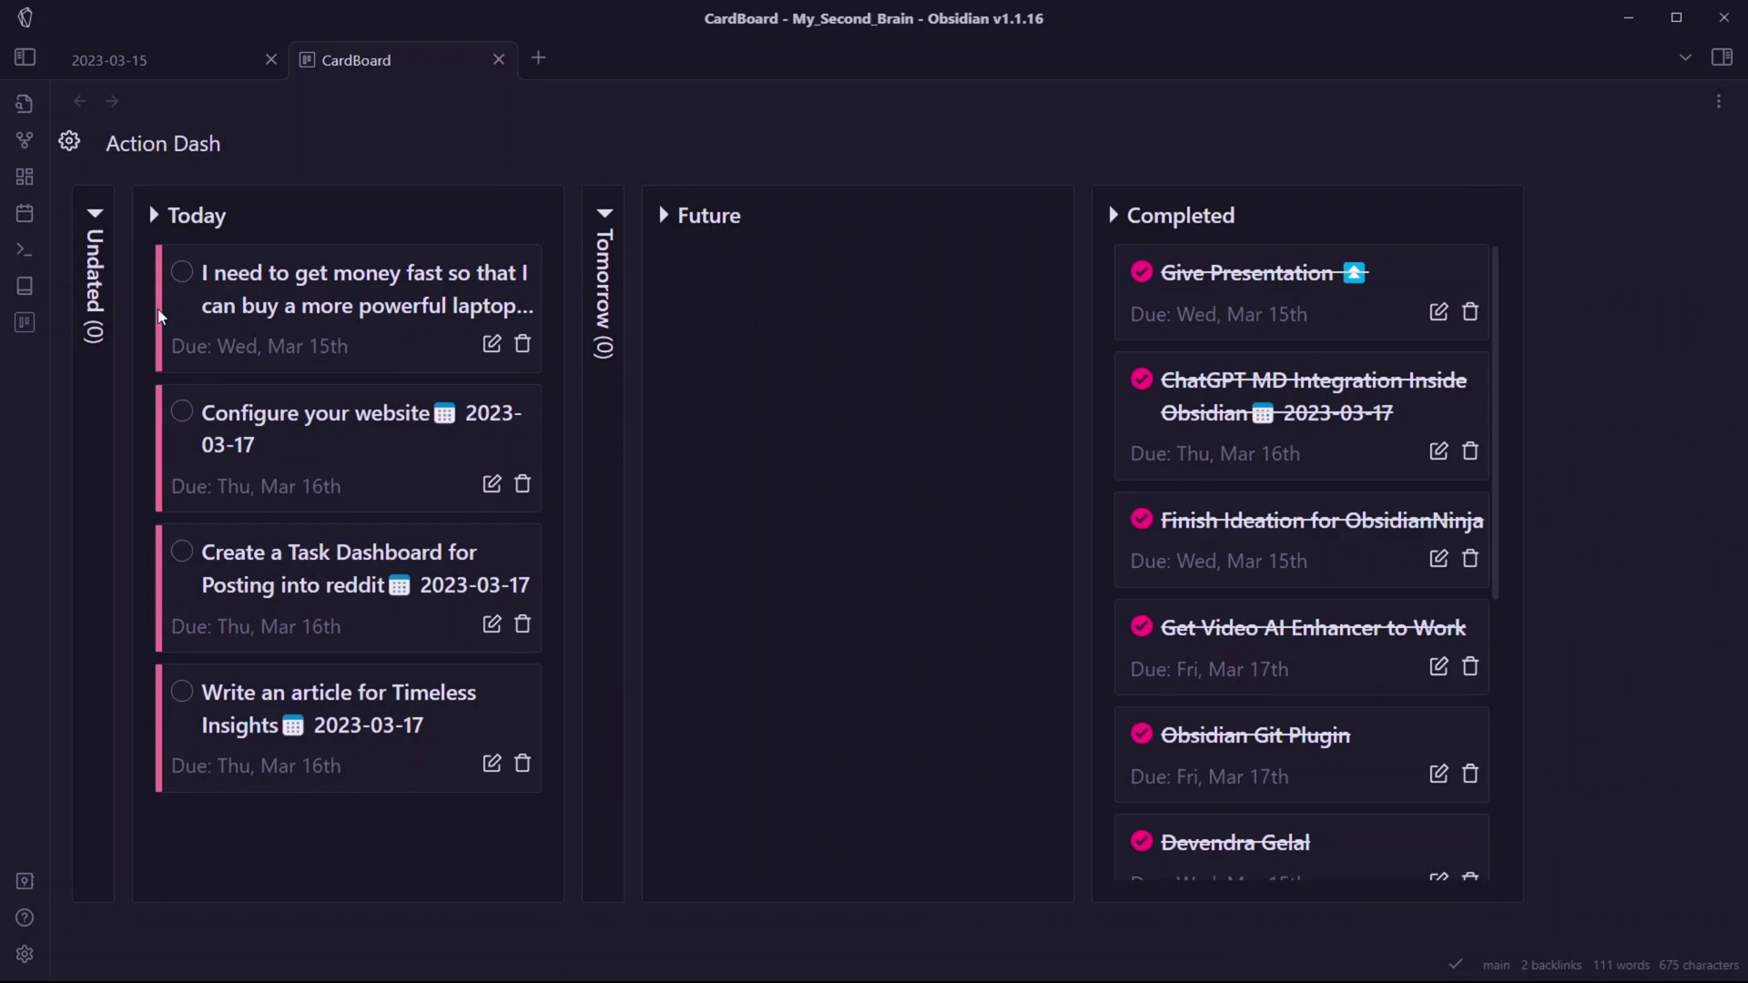
{"action": "left_click_drag", "start_coordinate": [159, 315], "coordinate": [724, 290]}
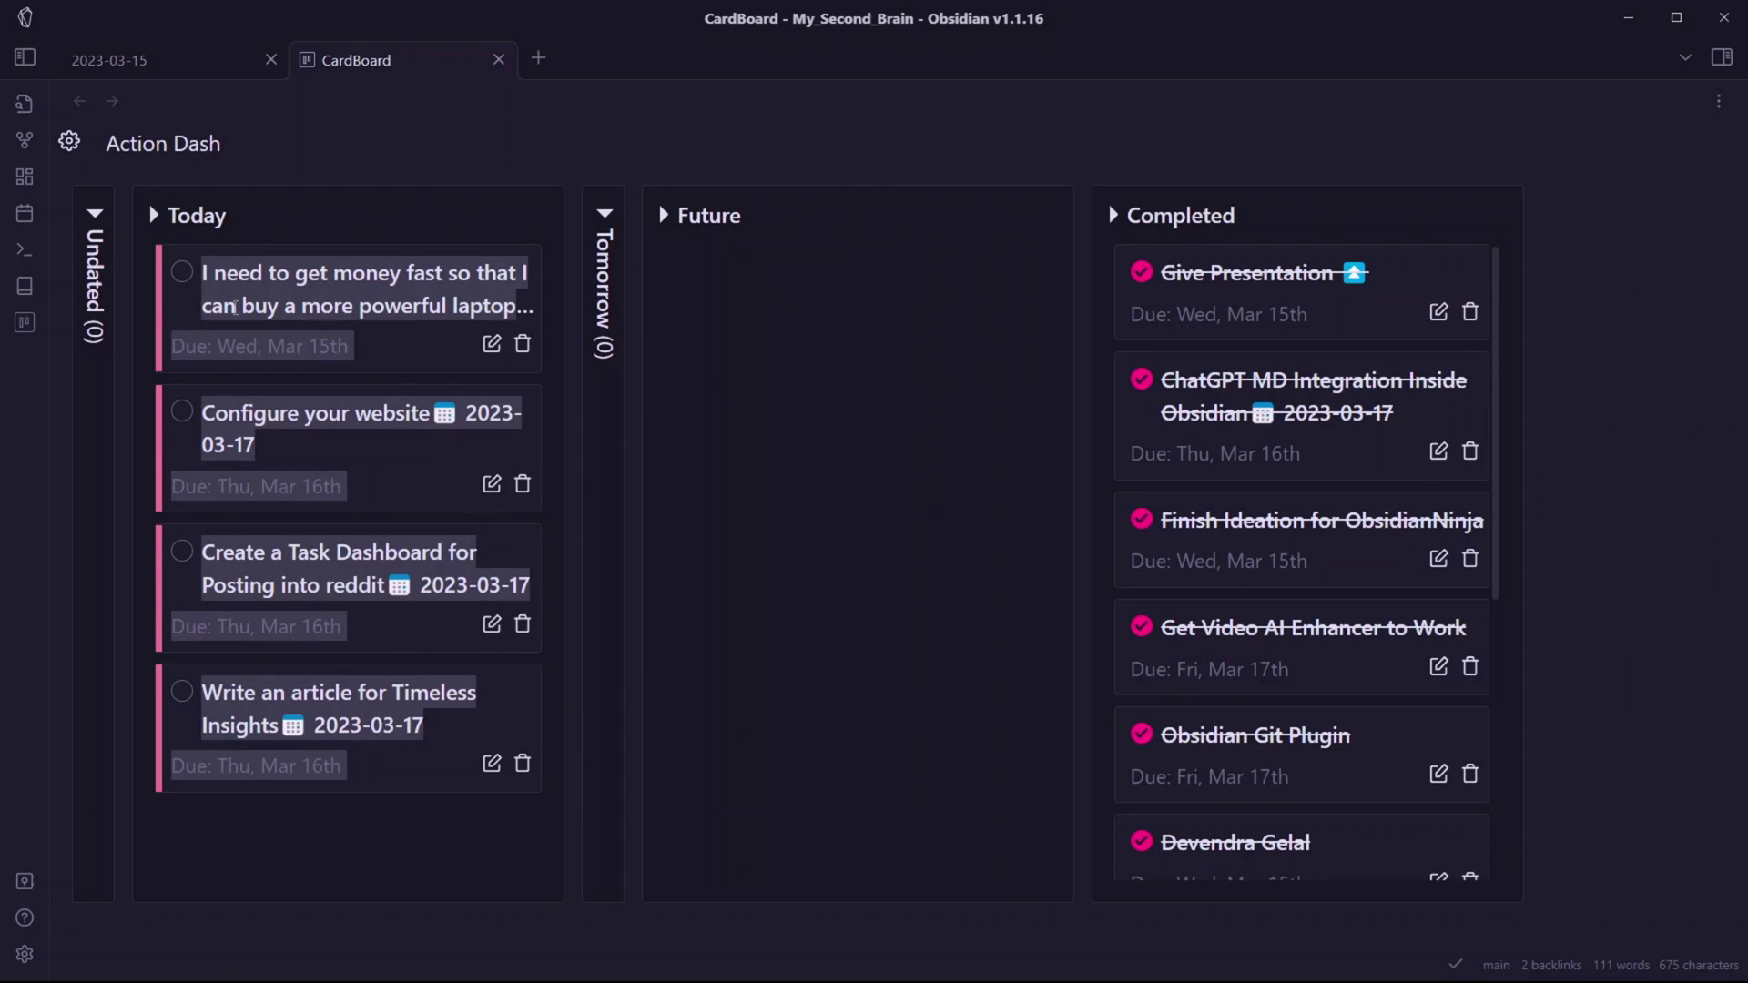
{"action": "left_click", "coordinate": [247, 311]}
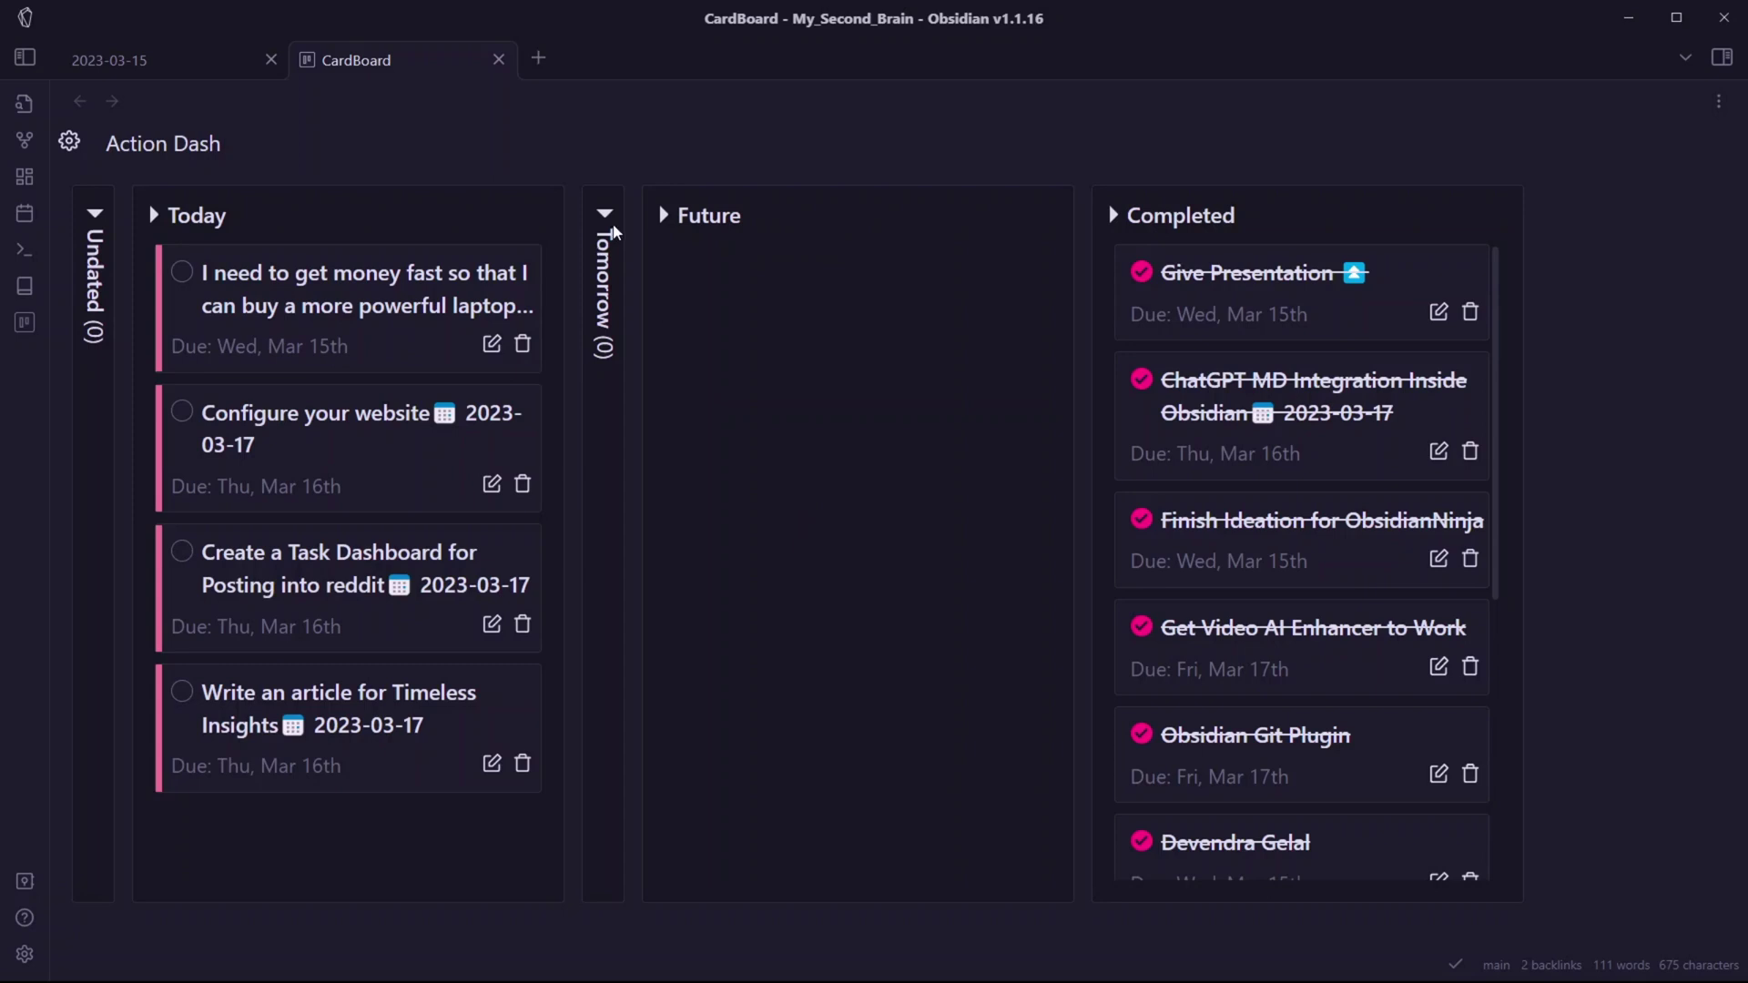
{"action": "left_click", "coordinate": [70, 142]}
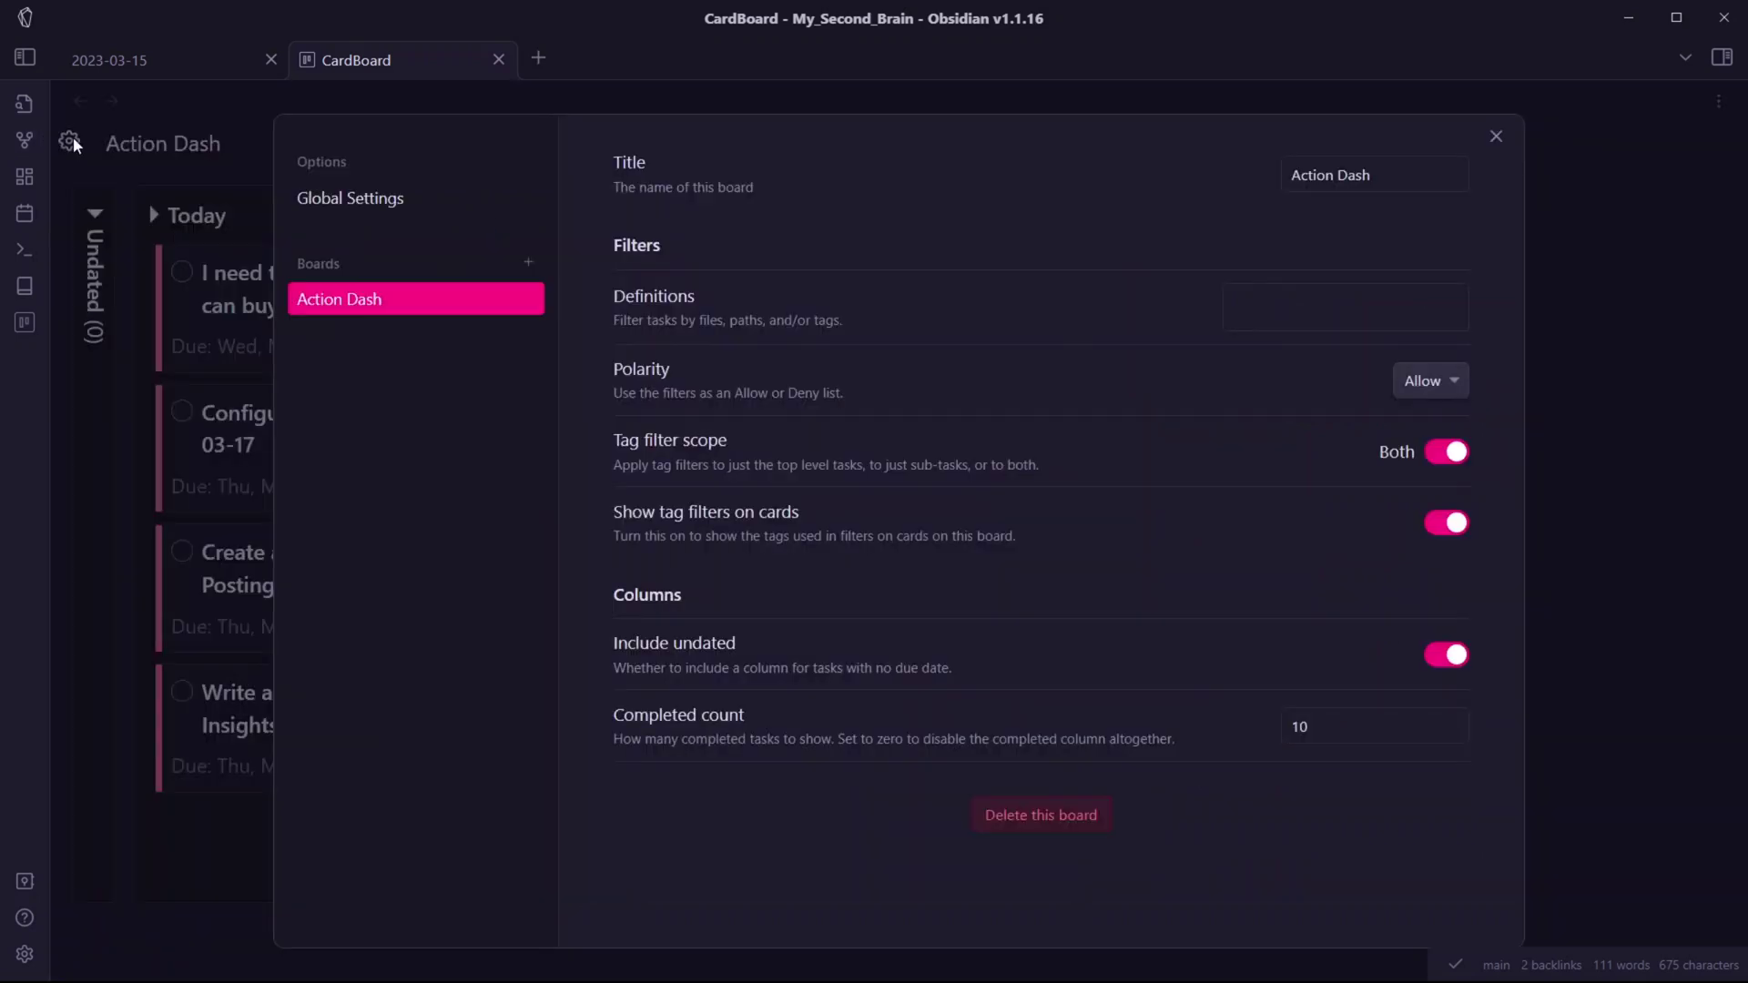
- Add a new tag-type board and rename it 'Tag Board'
{"action": "left_click", "coordinate": [529, 265]}
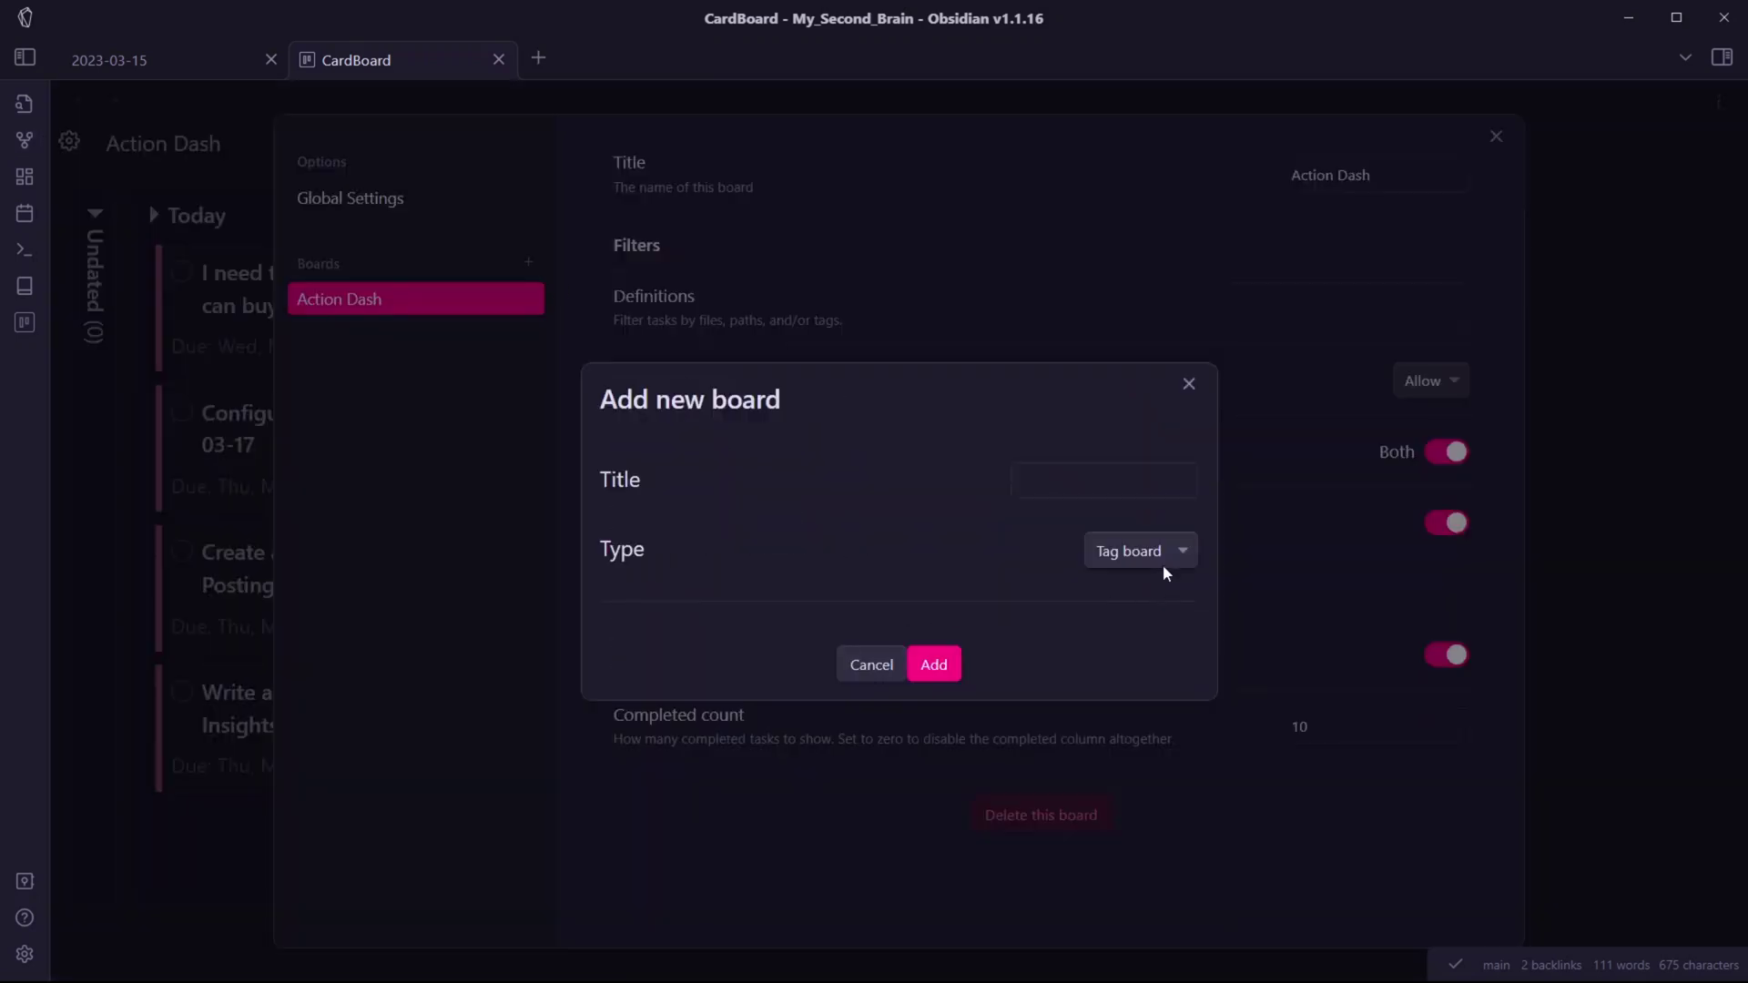
{"action": "left_click", "coordinate": [1163, 550]}
{"action": "left_click", "coordinate": [1082, 471]}
{"action": "type", "text": "Tad"}
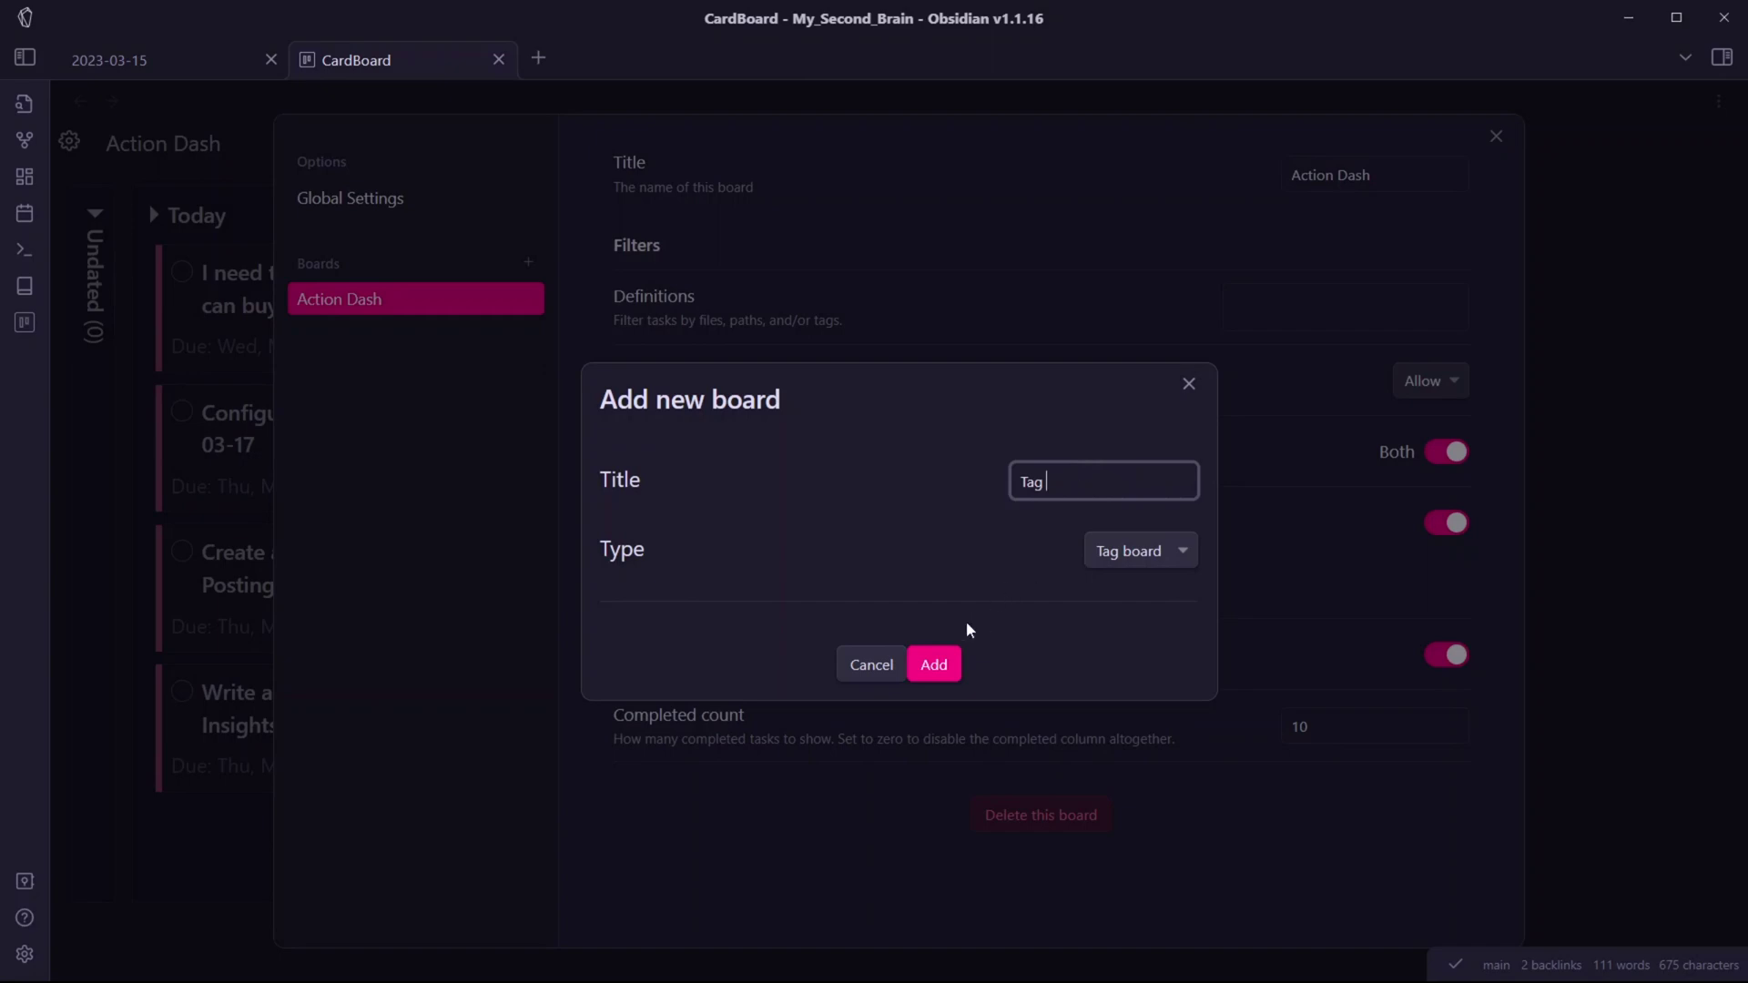
{"action": "left_click", "coordinate": [941, 662]}
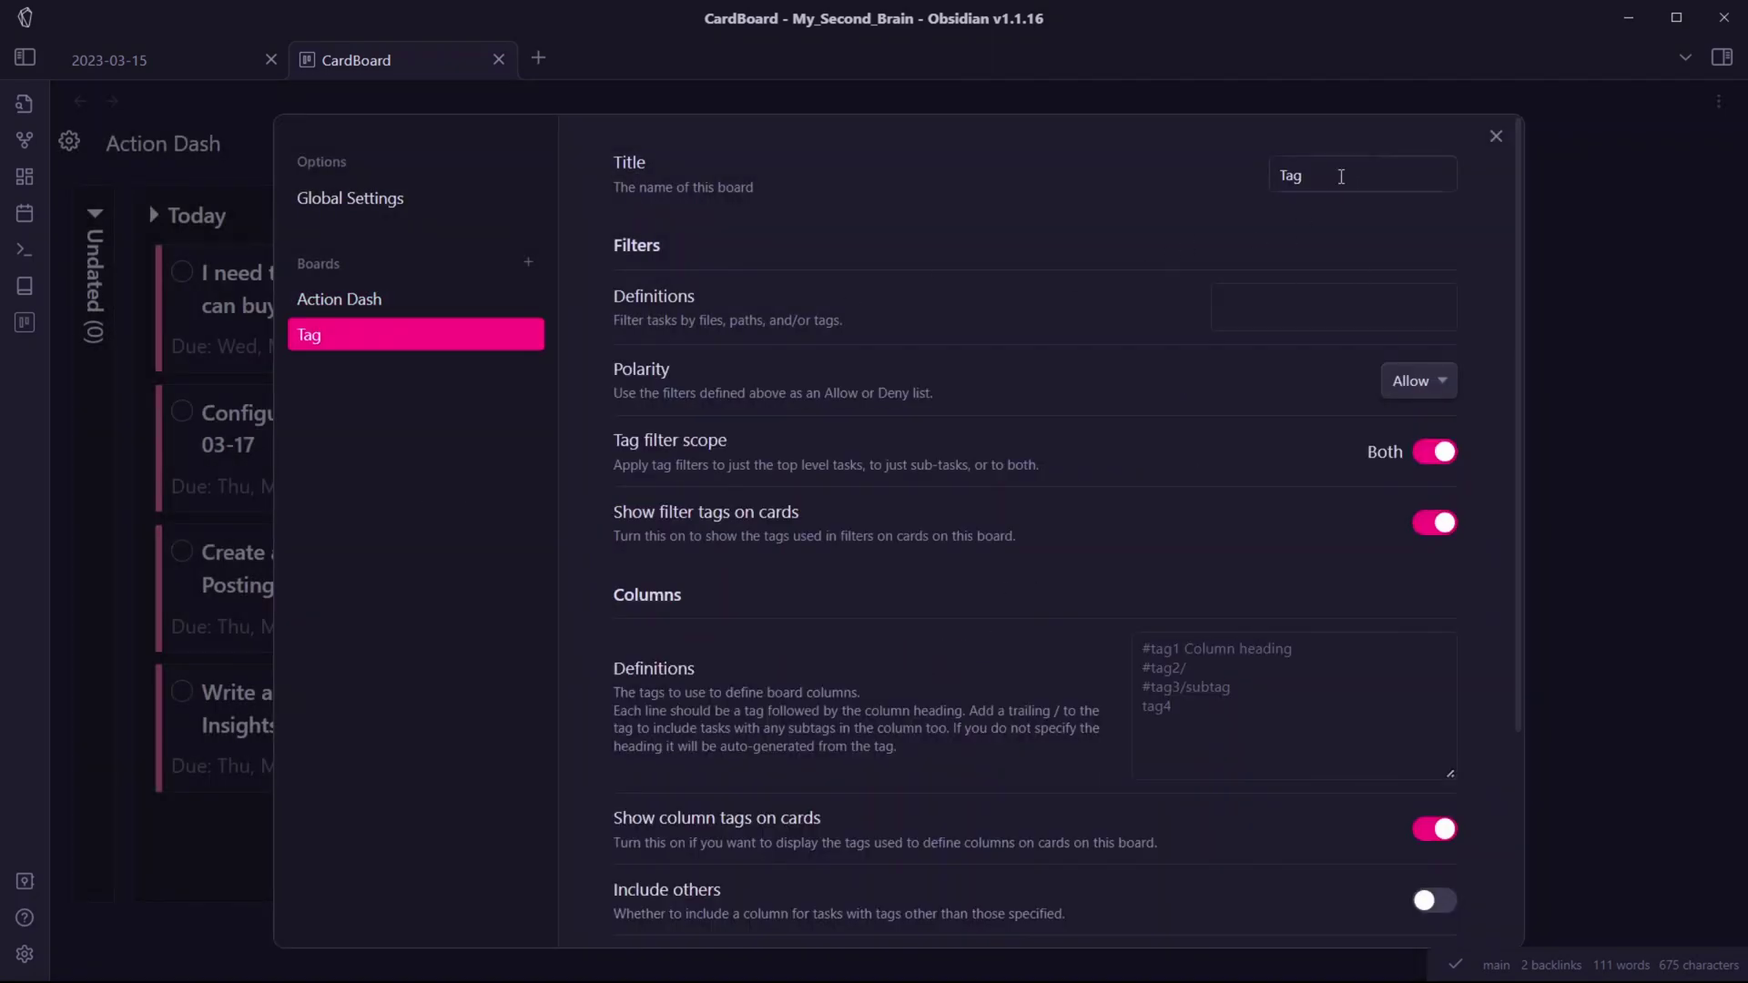
{"action": "left_click", "coordinate": [1337, 170]}
{"action": "type", "text": "Board"}
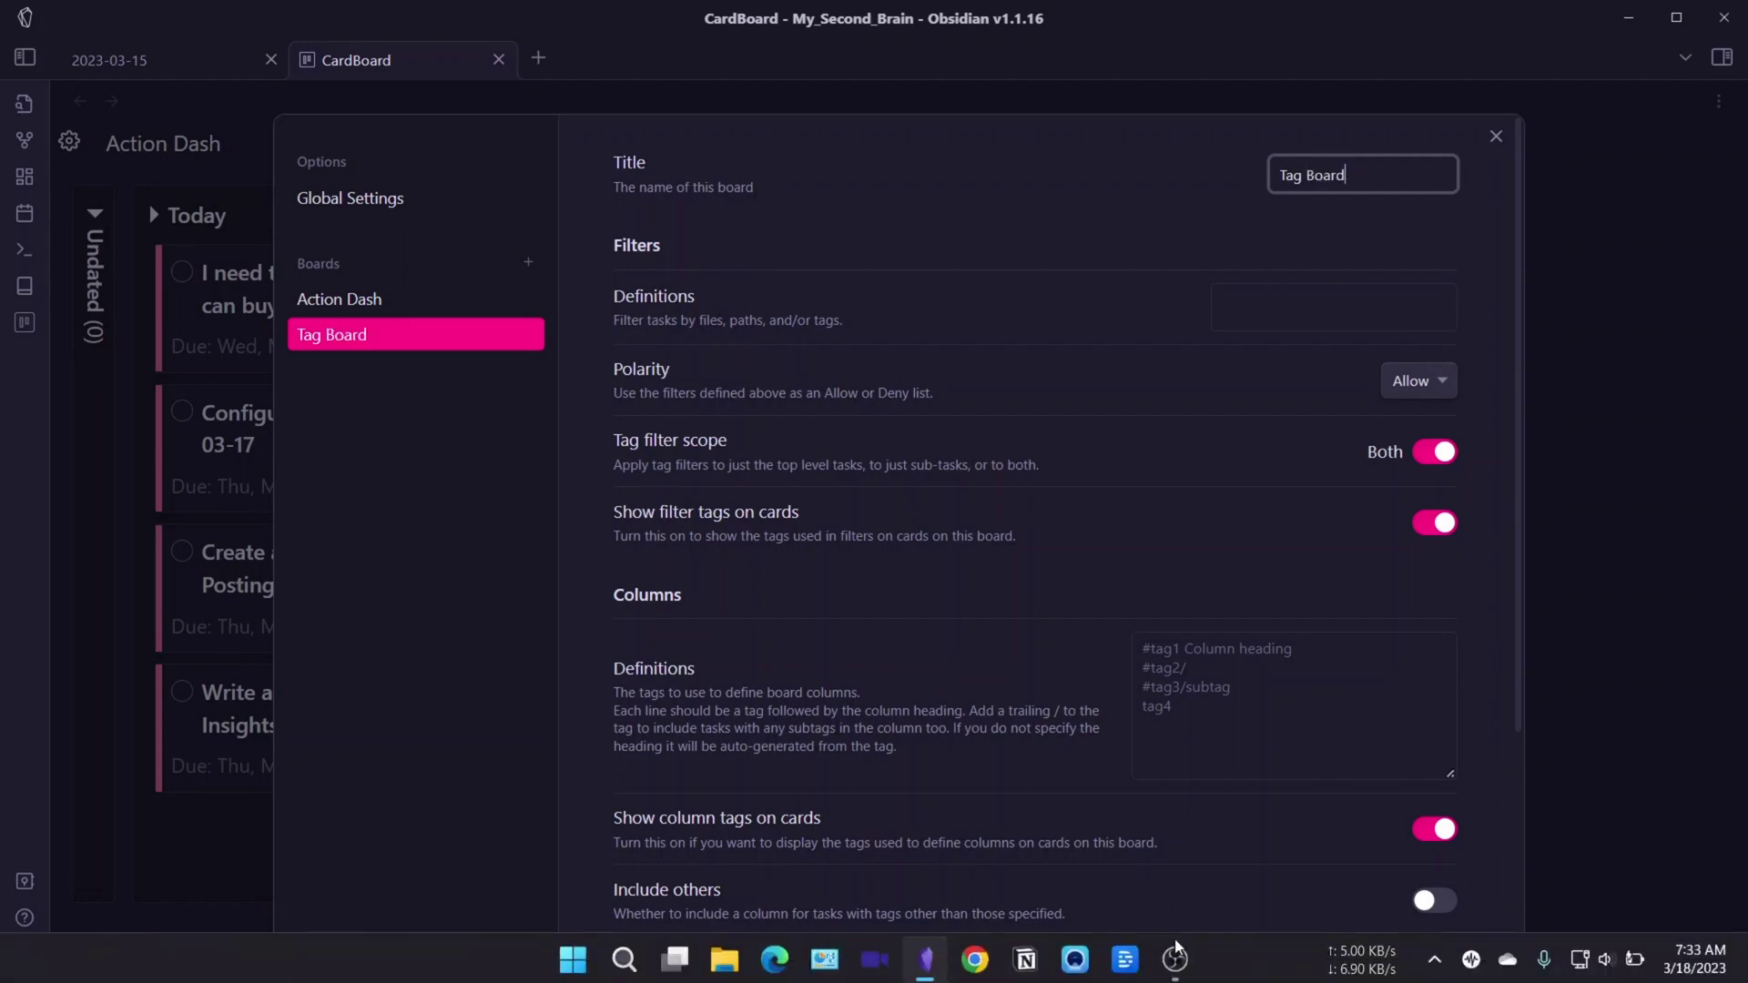
{"action": "scroll", "coordinate": [1189, 443], "scroll_direction": "down", "scroll_amount": 2}
- Define columns '#priority1 Important' and '#priority2 Less Important', and include an untagged-tasks column
{"action": "left_click", "coordinate": [1145, 421]}
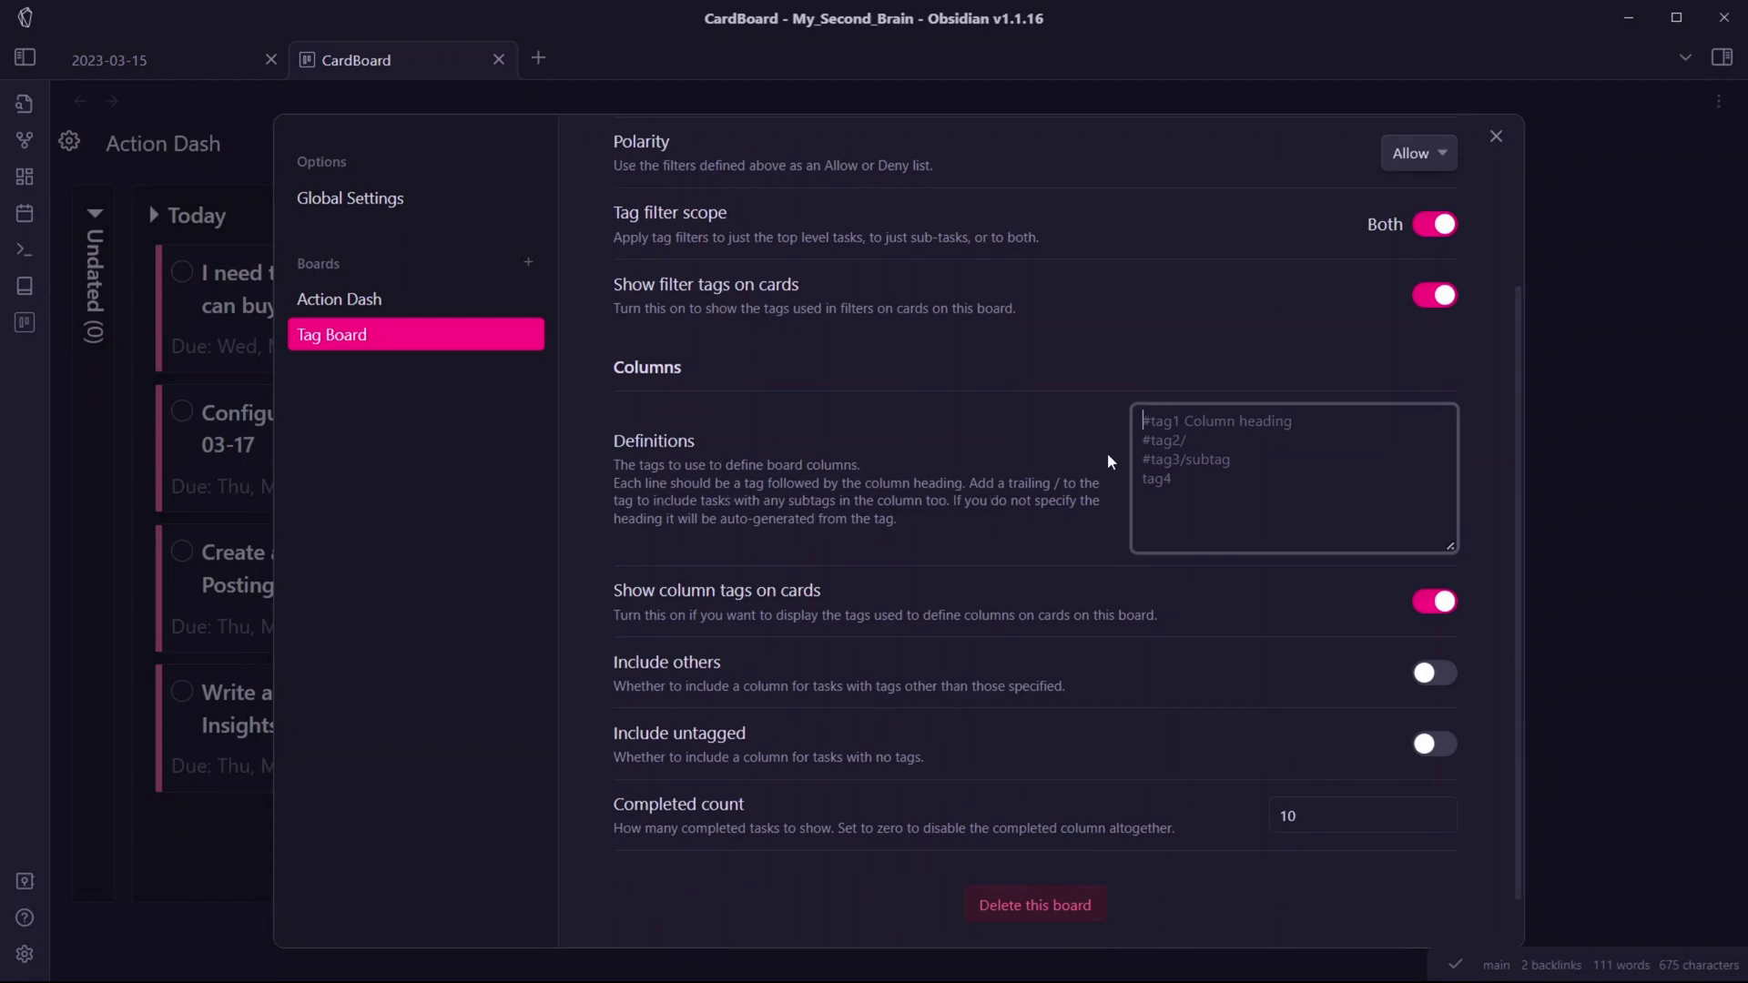
{"action": "type", "text": "#prito"}
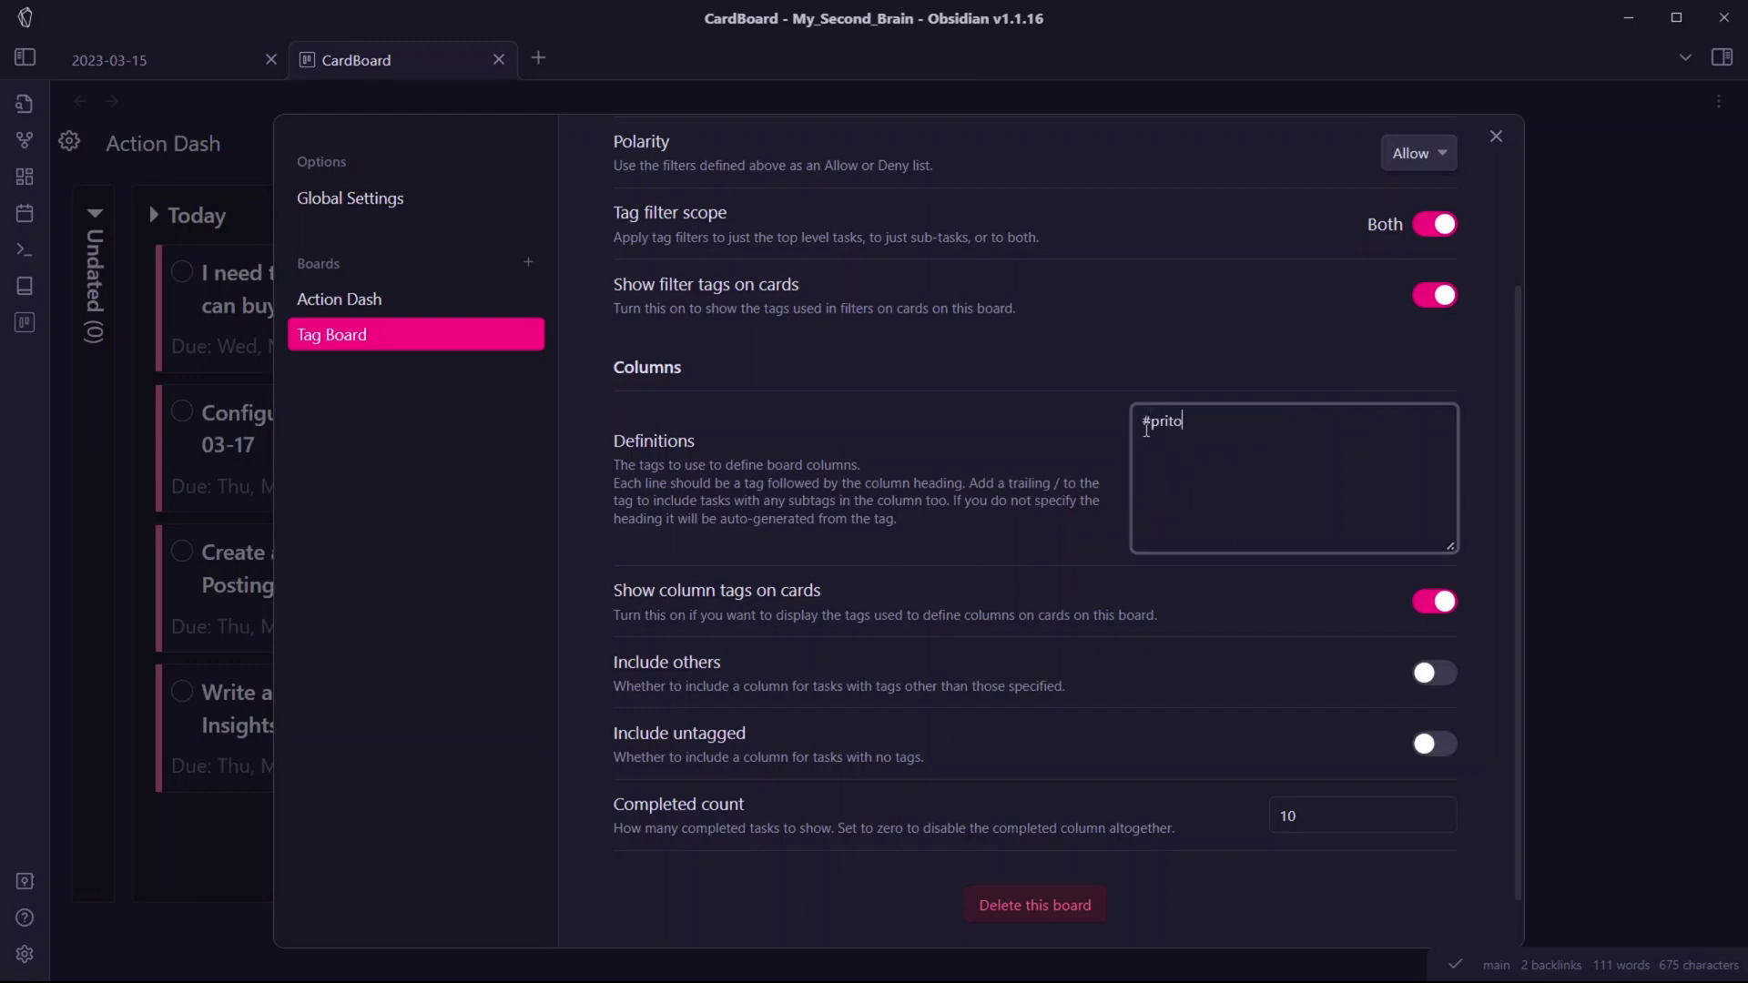
{"action": "key", "text": "BackSpace"}
{"action": "type", "text": "ority1"}
{"action": "type", "text": " Importn"}
{"action": "type", "text": "ant"}
{"action": "key", "text": "Return"}
{"action": "type", "text": "#priority2 Less"}
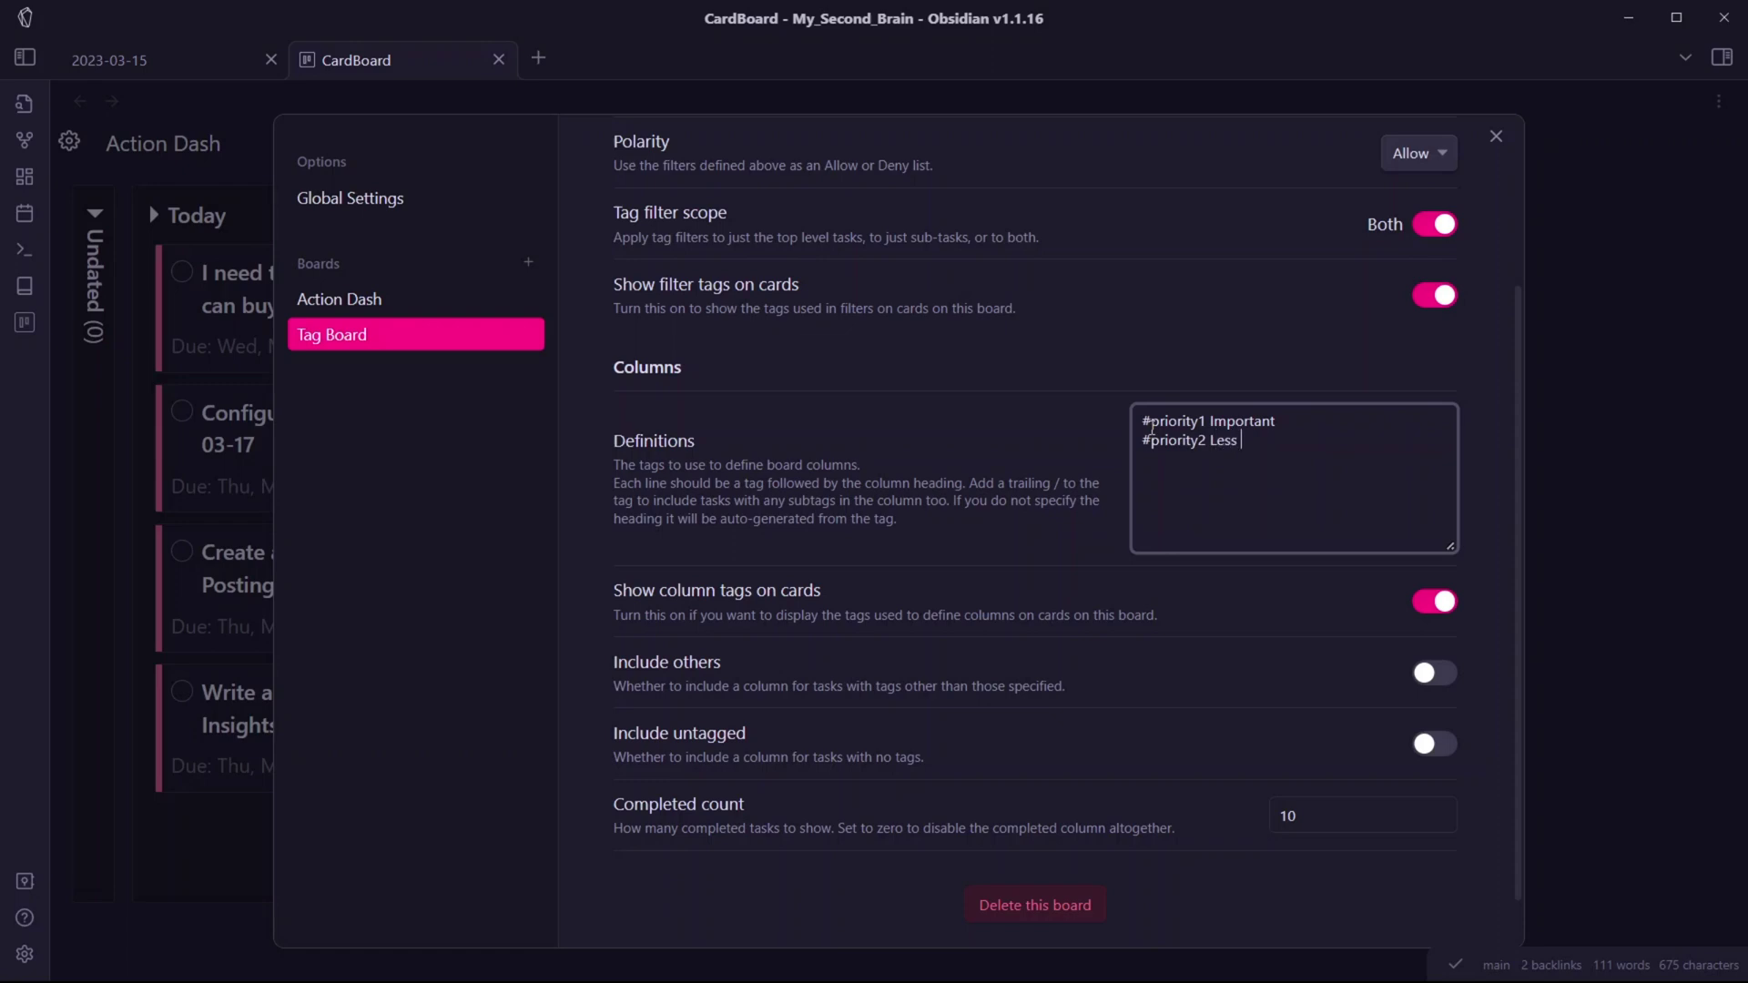
{"action": "type", "text": " Important"}
{"action": "scroll", "coordinate": [779, 585], "scroll_direction": "down", "scroll_amount": 1}
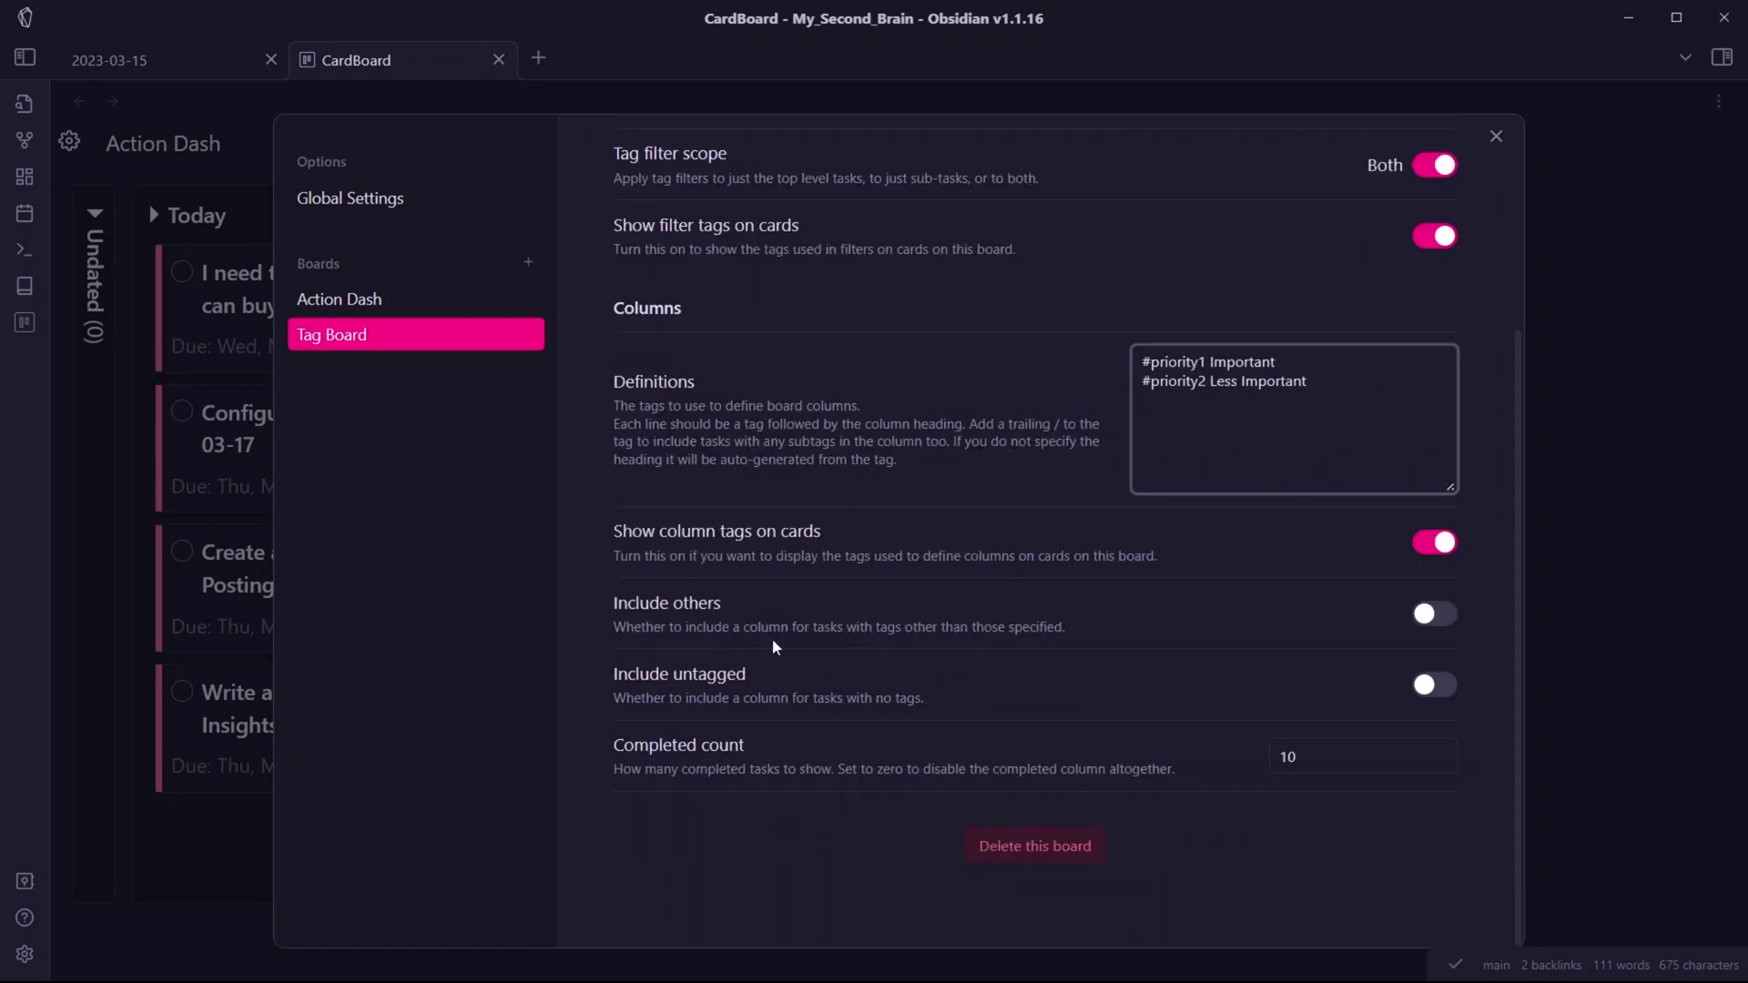
{"action": "left_click", "coordinate": [1435, 688]}
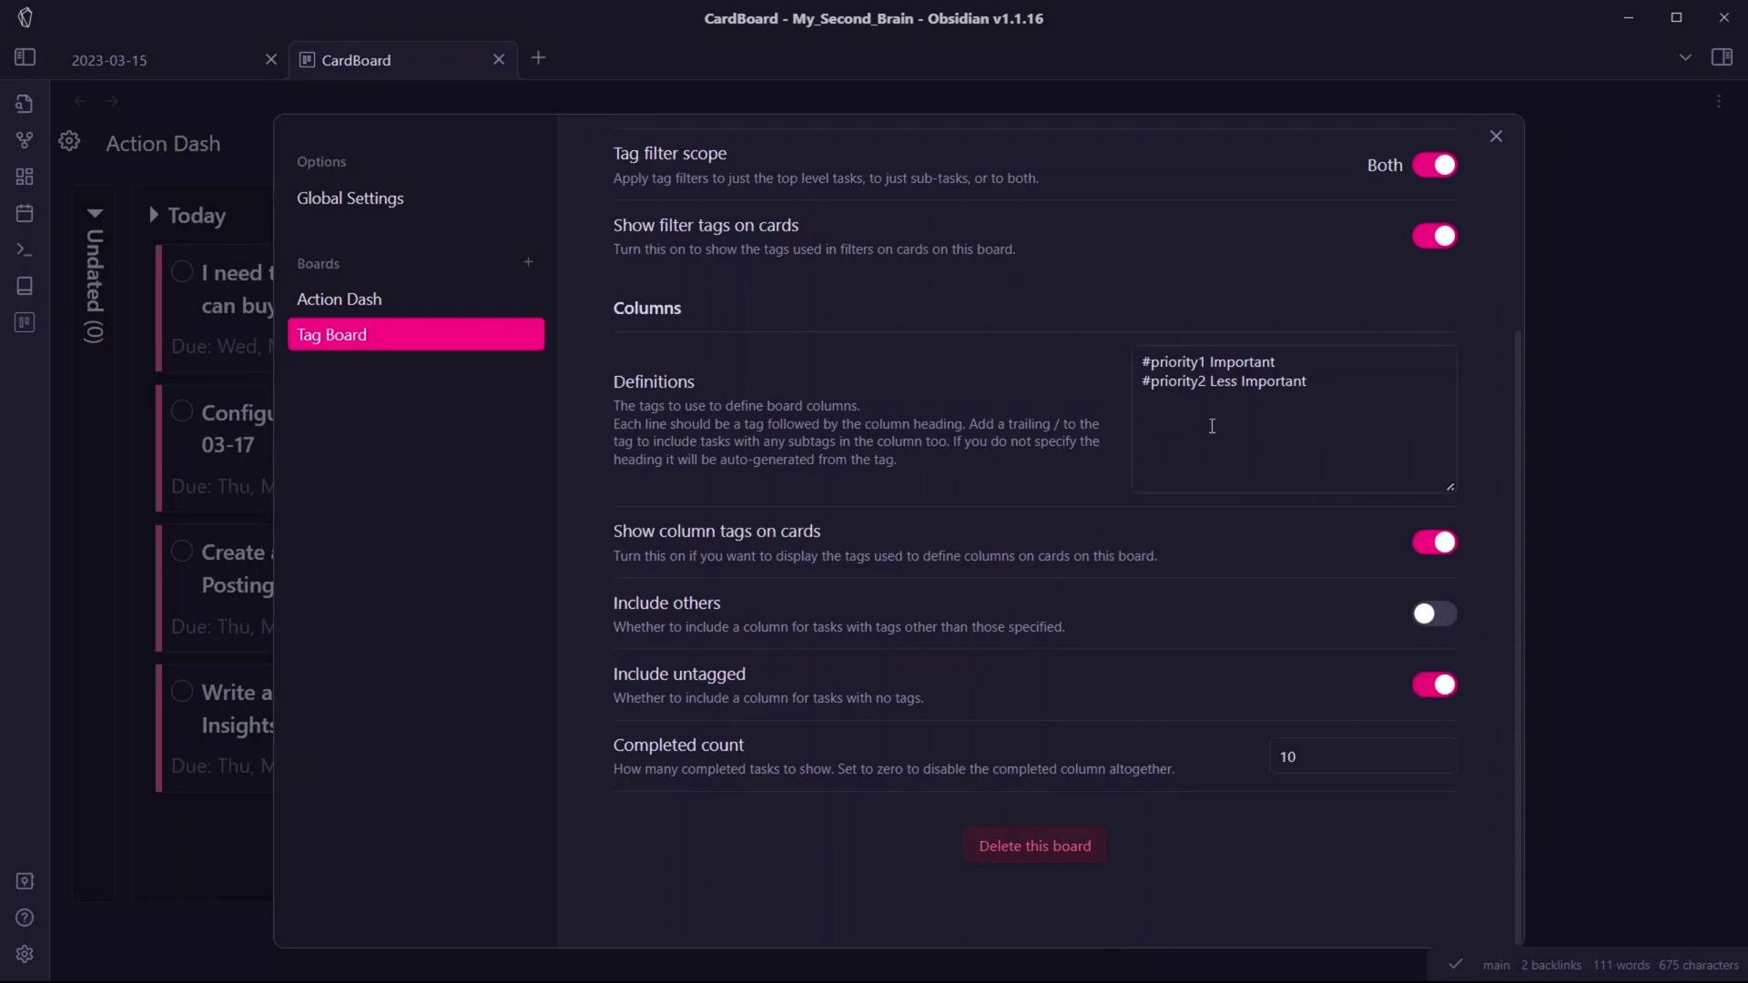
- Select the column definitions, check global settings, then close the Tag Board settings
{"action": "left_click", "coordinate": [1201, 406]}
{"action": "key", "text": "shift+Home"}
{"action": "key", "text": "shift+Up"}
{"action": "left_click", "coordinate": [498, 198]}
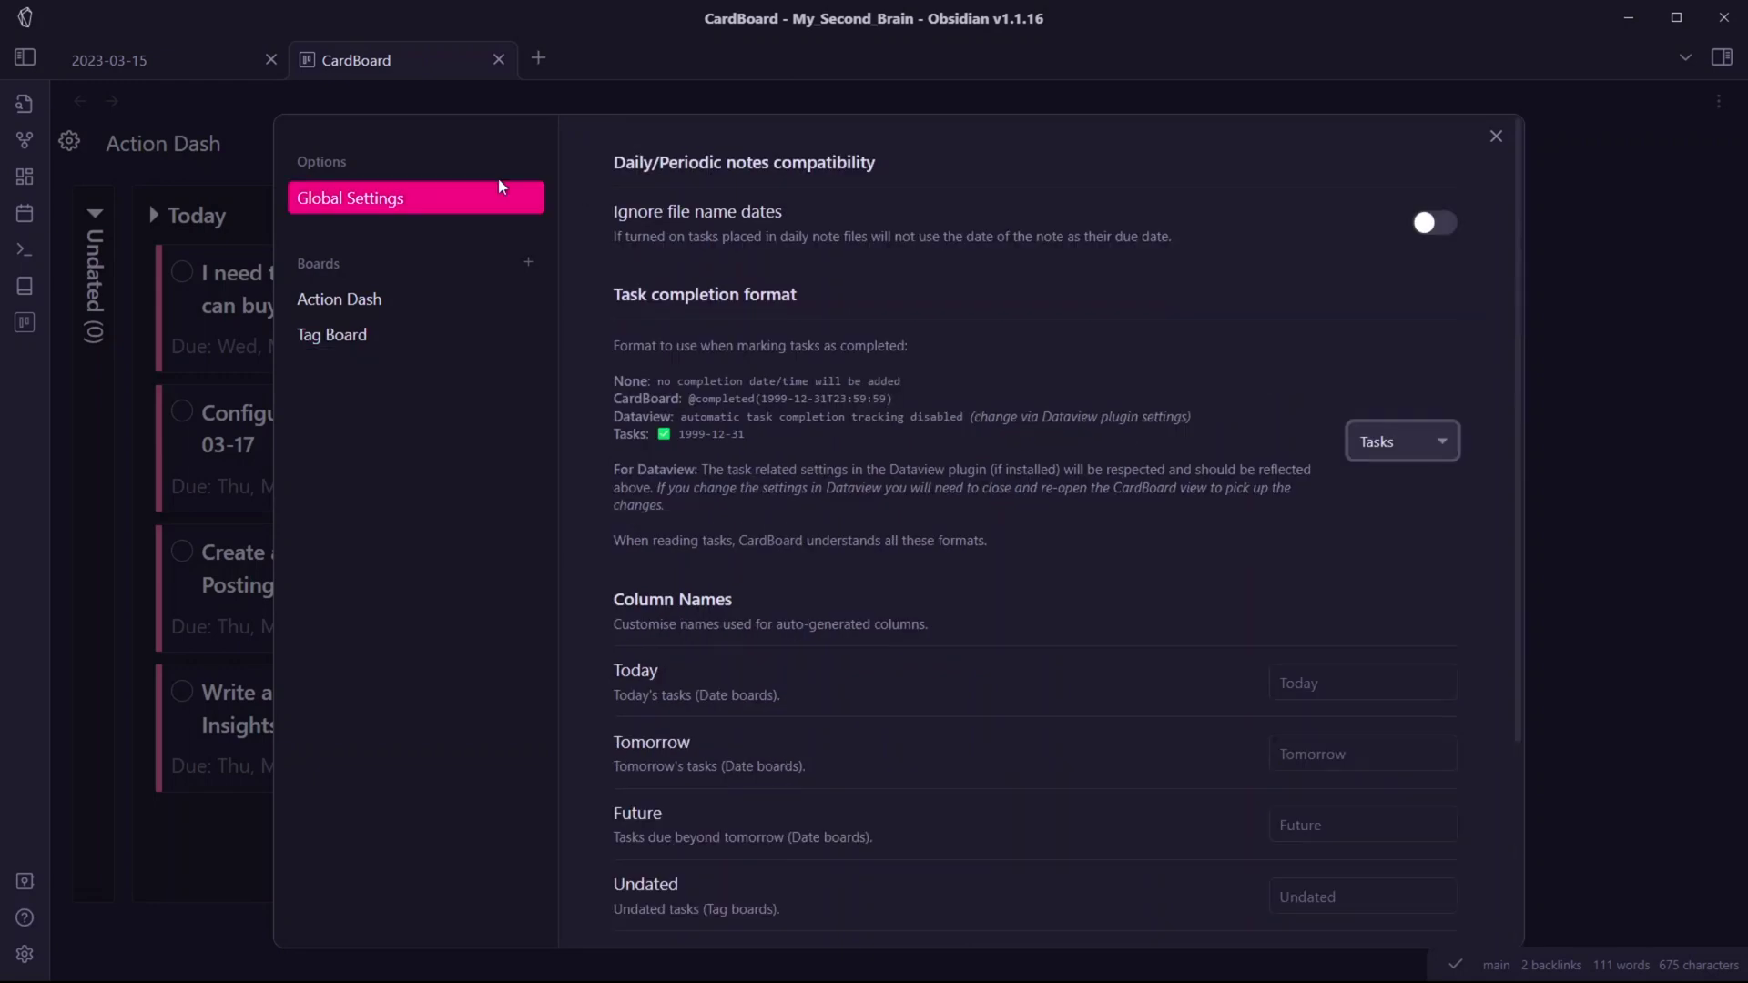
{"action": "scroll", "coordinate": [1318, 380], "scroll_direction": "down", "scroll_amount": 3}
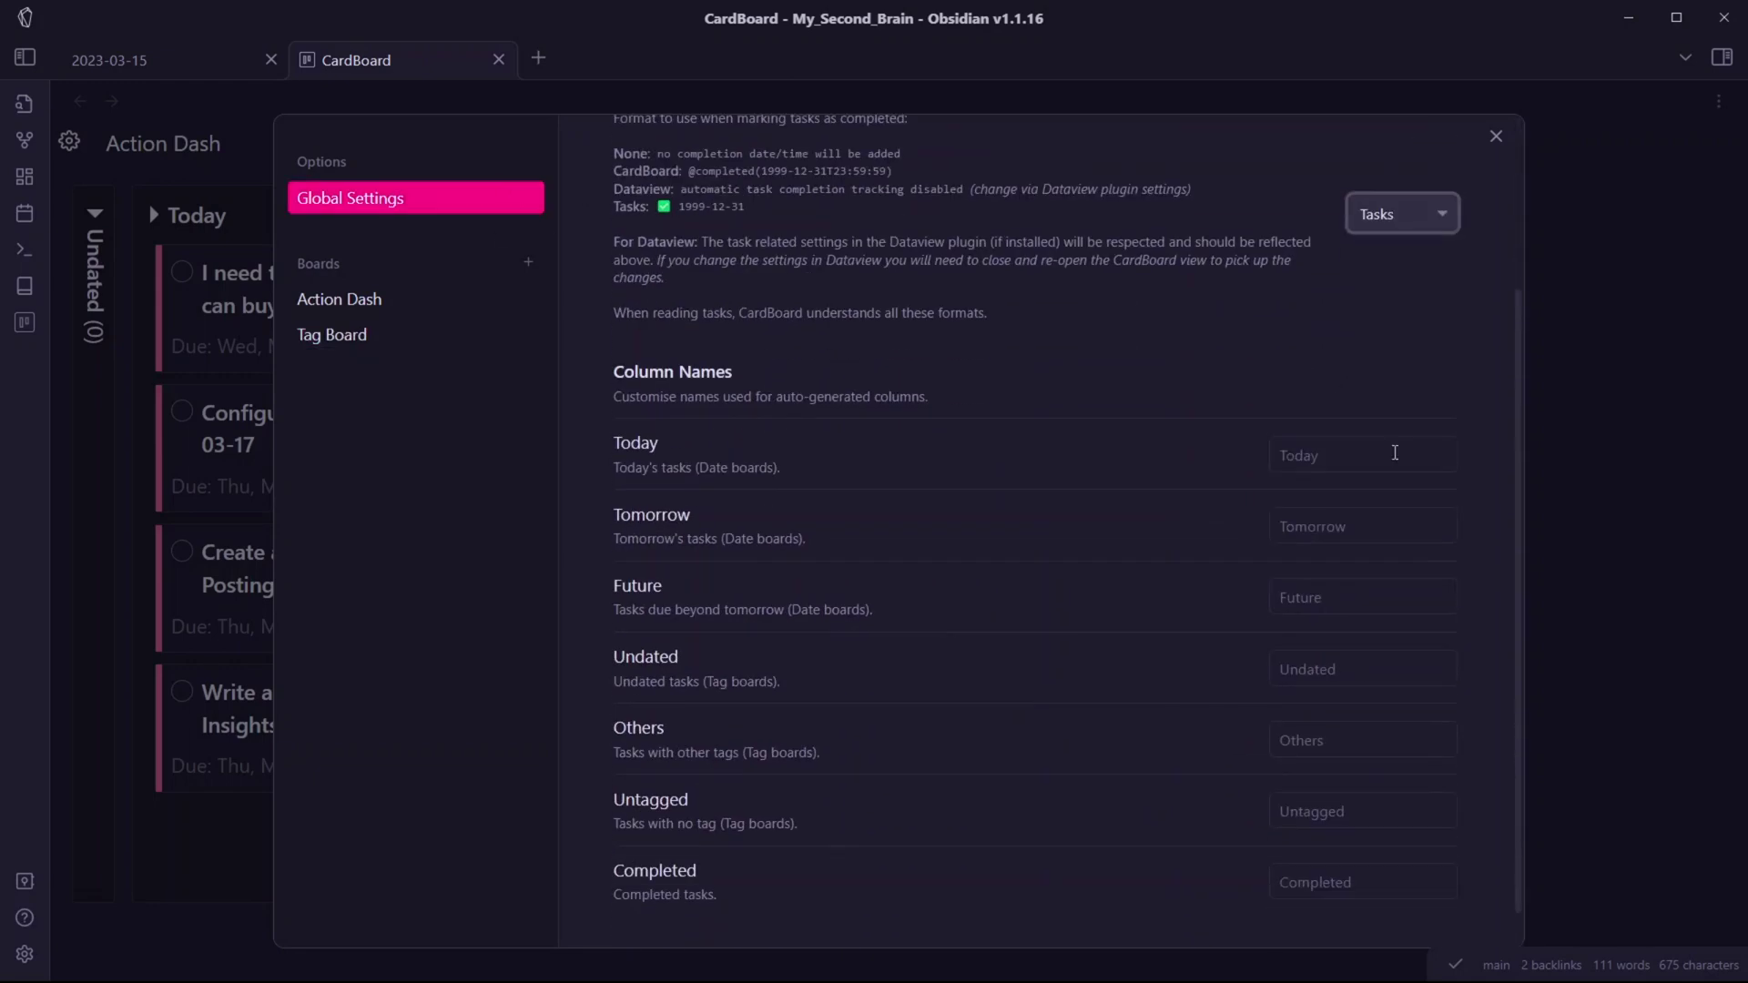
{"action": "left_click", "coordinate": [400, 338]}
{"action": "scroll", "coordinate": [1038, 492], "scroll_direction": "down", "scroll_amount": 1}
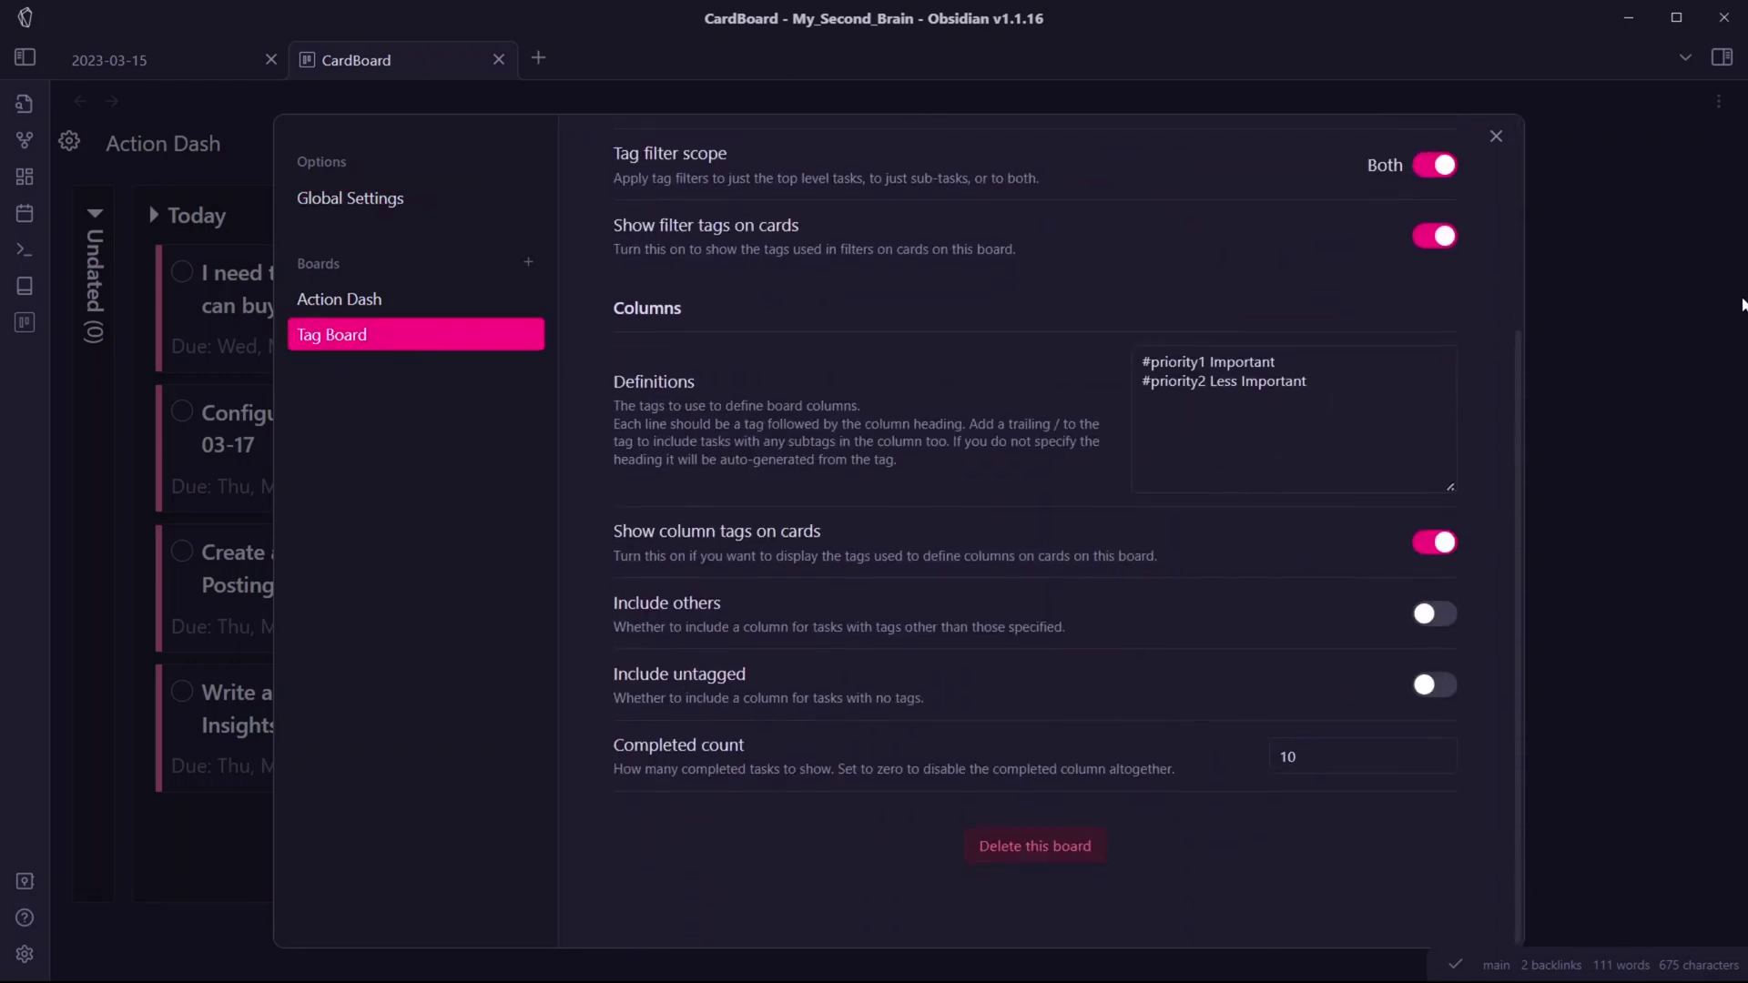
{"action": "left_click", "coordinate": [1735, 243]}
{"action": "left_click", "coordinate": [96, 220]}
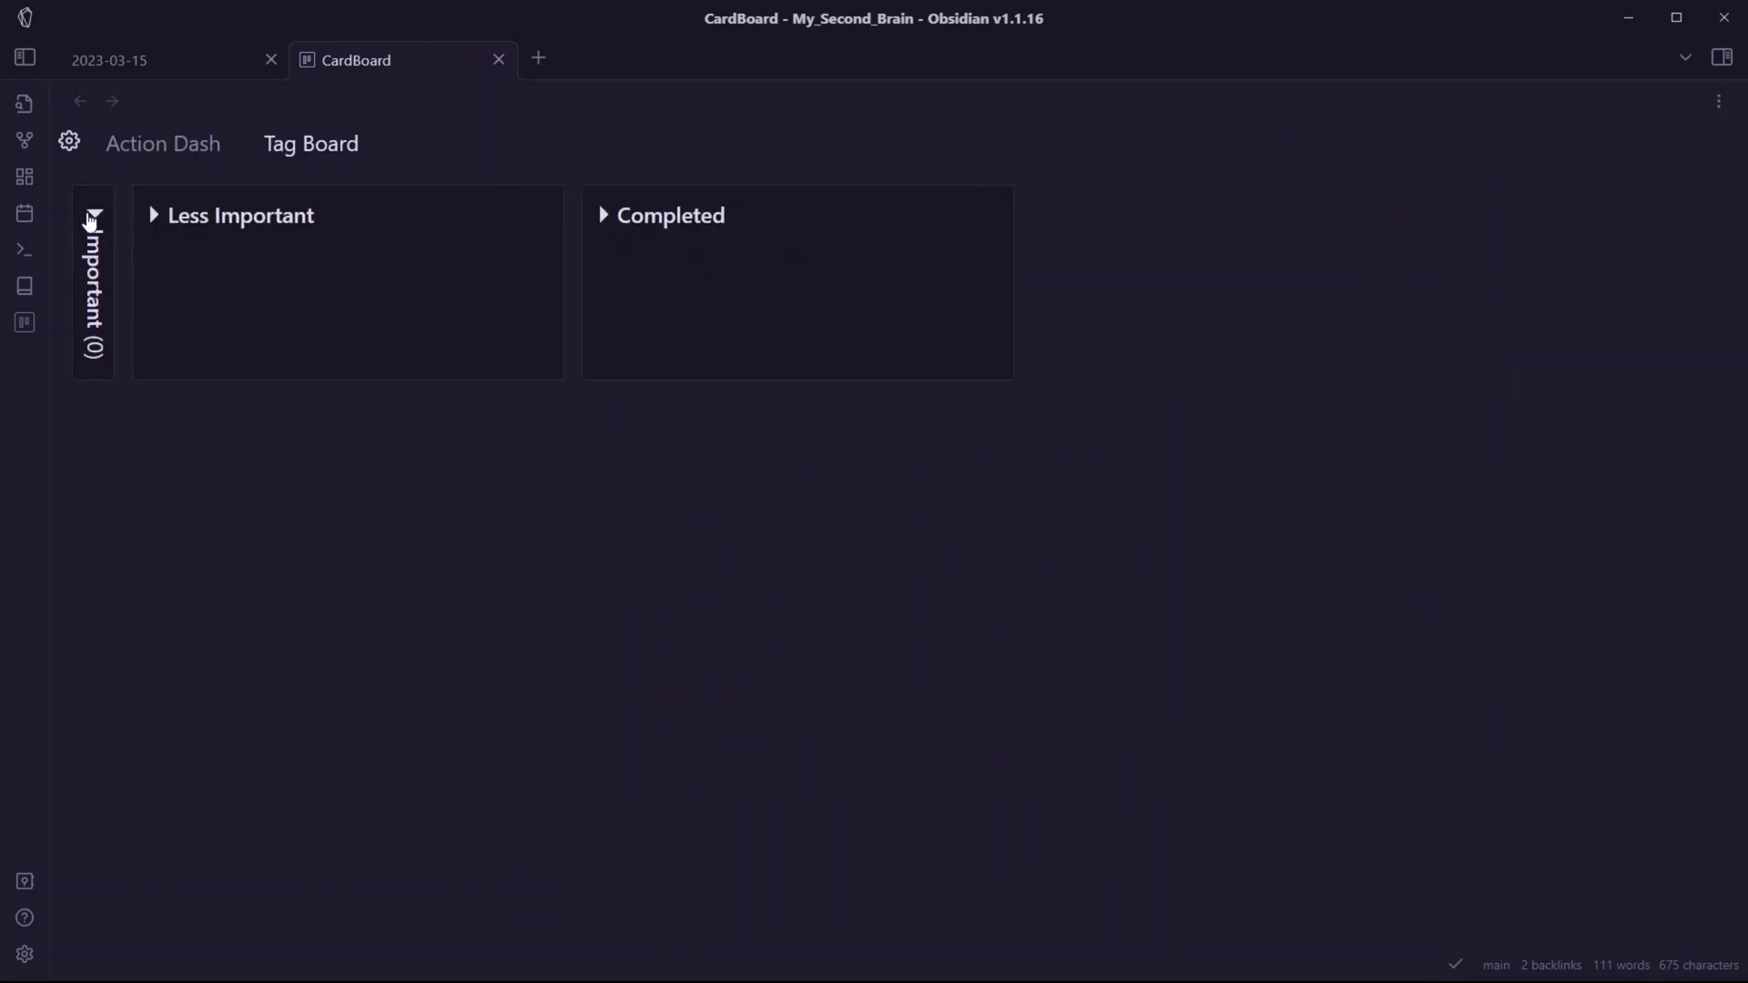
{"action": "left_click", "coordinate": [99, 215]}
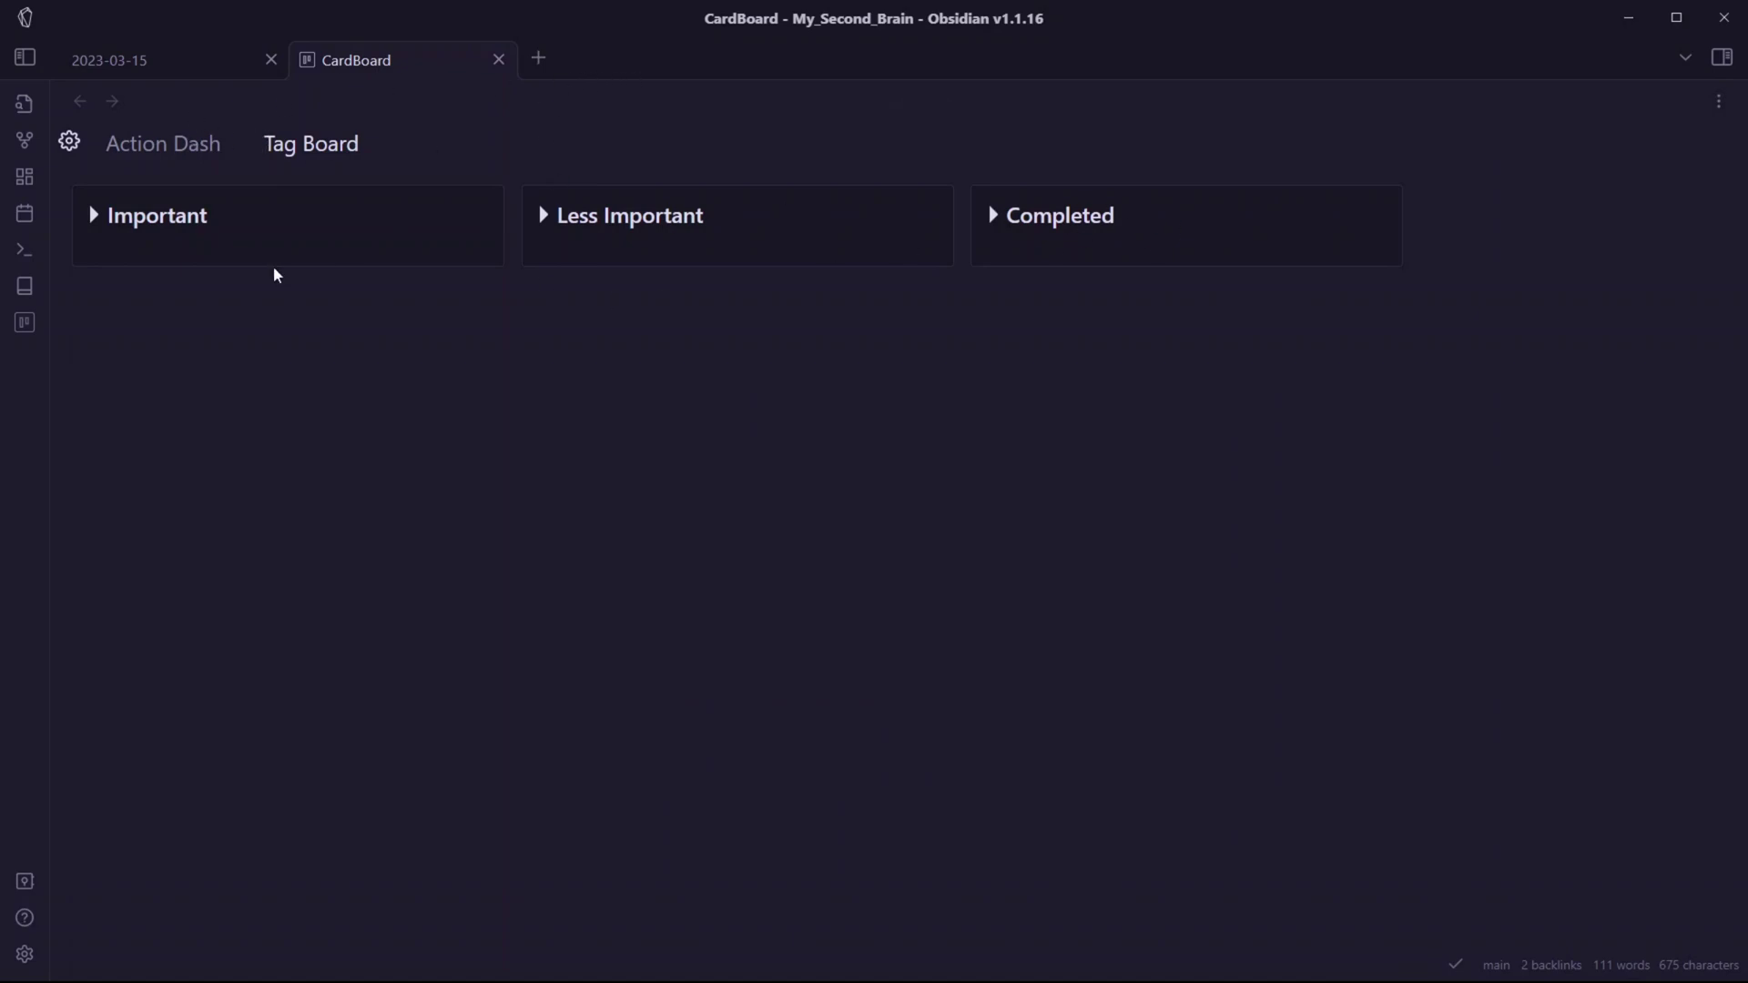
{"action": "left_click", "coordinate": [94, 216]}
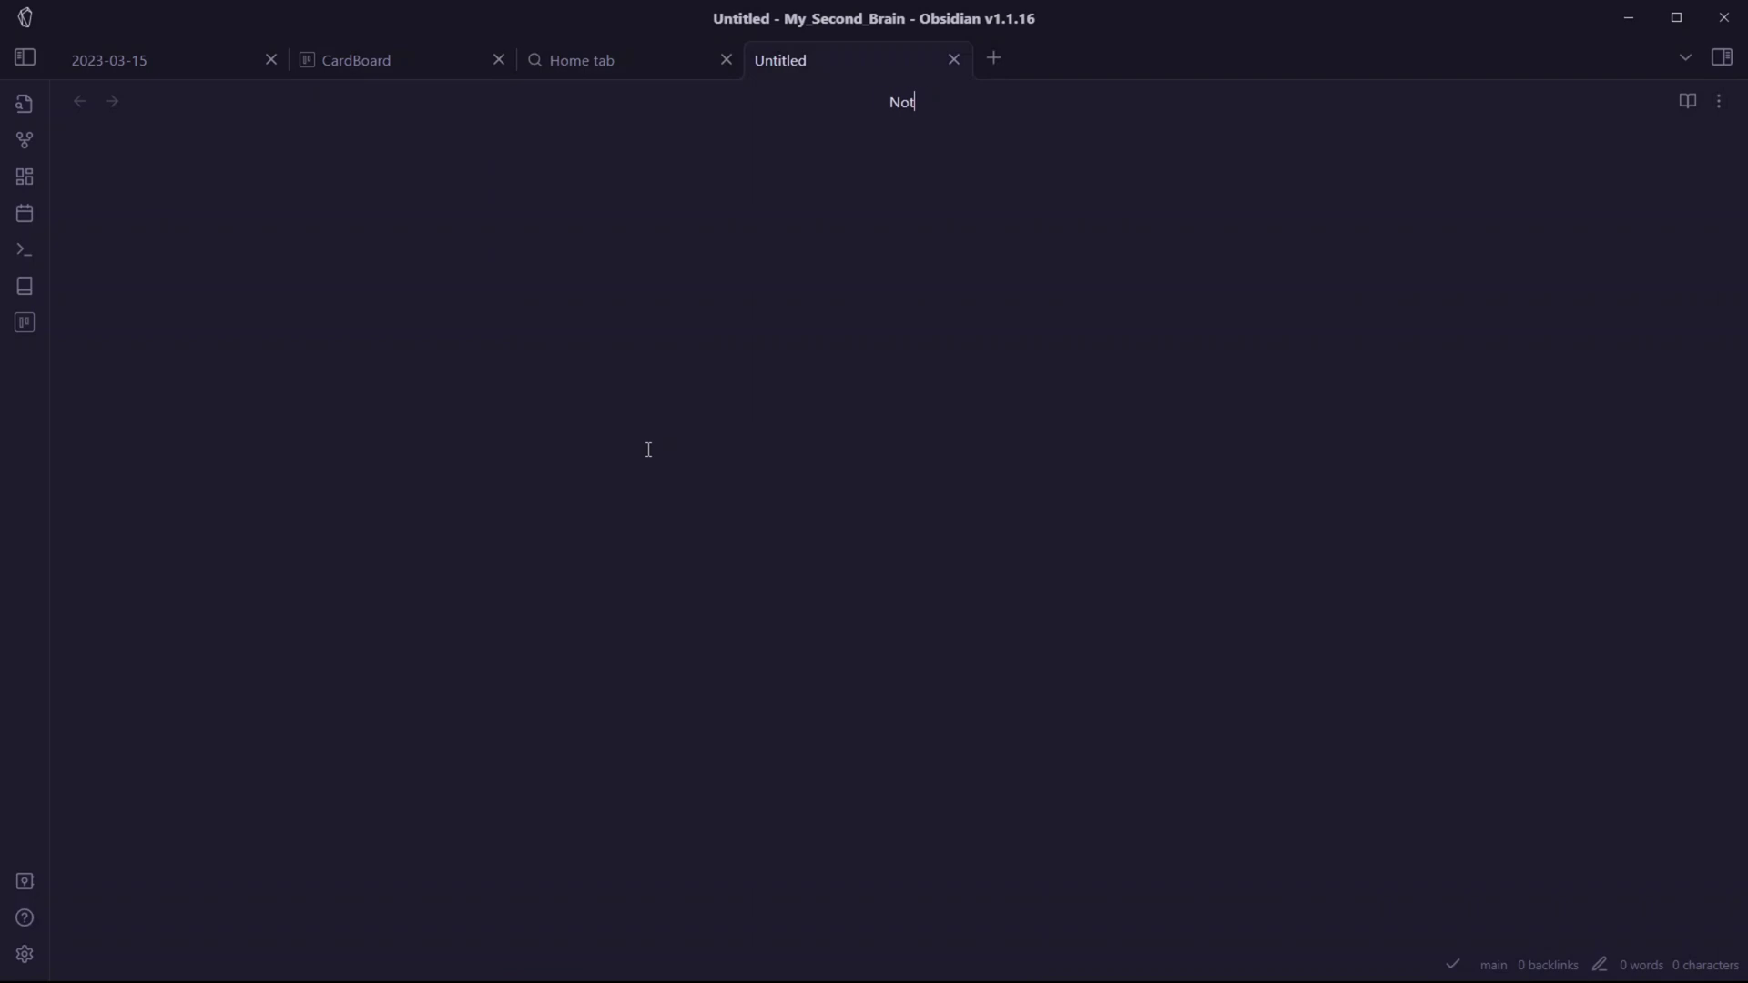
{"action": "type", "text": "e"}
- Write 'Task1 #priority1' and 'Task2 #priority2' in a note titled Note, then view the Tag Board
{"action": "key", "text": "Return"}
{"action": "type", "text": "- [ ] "}
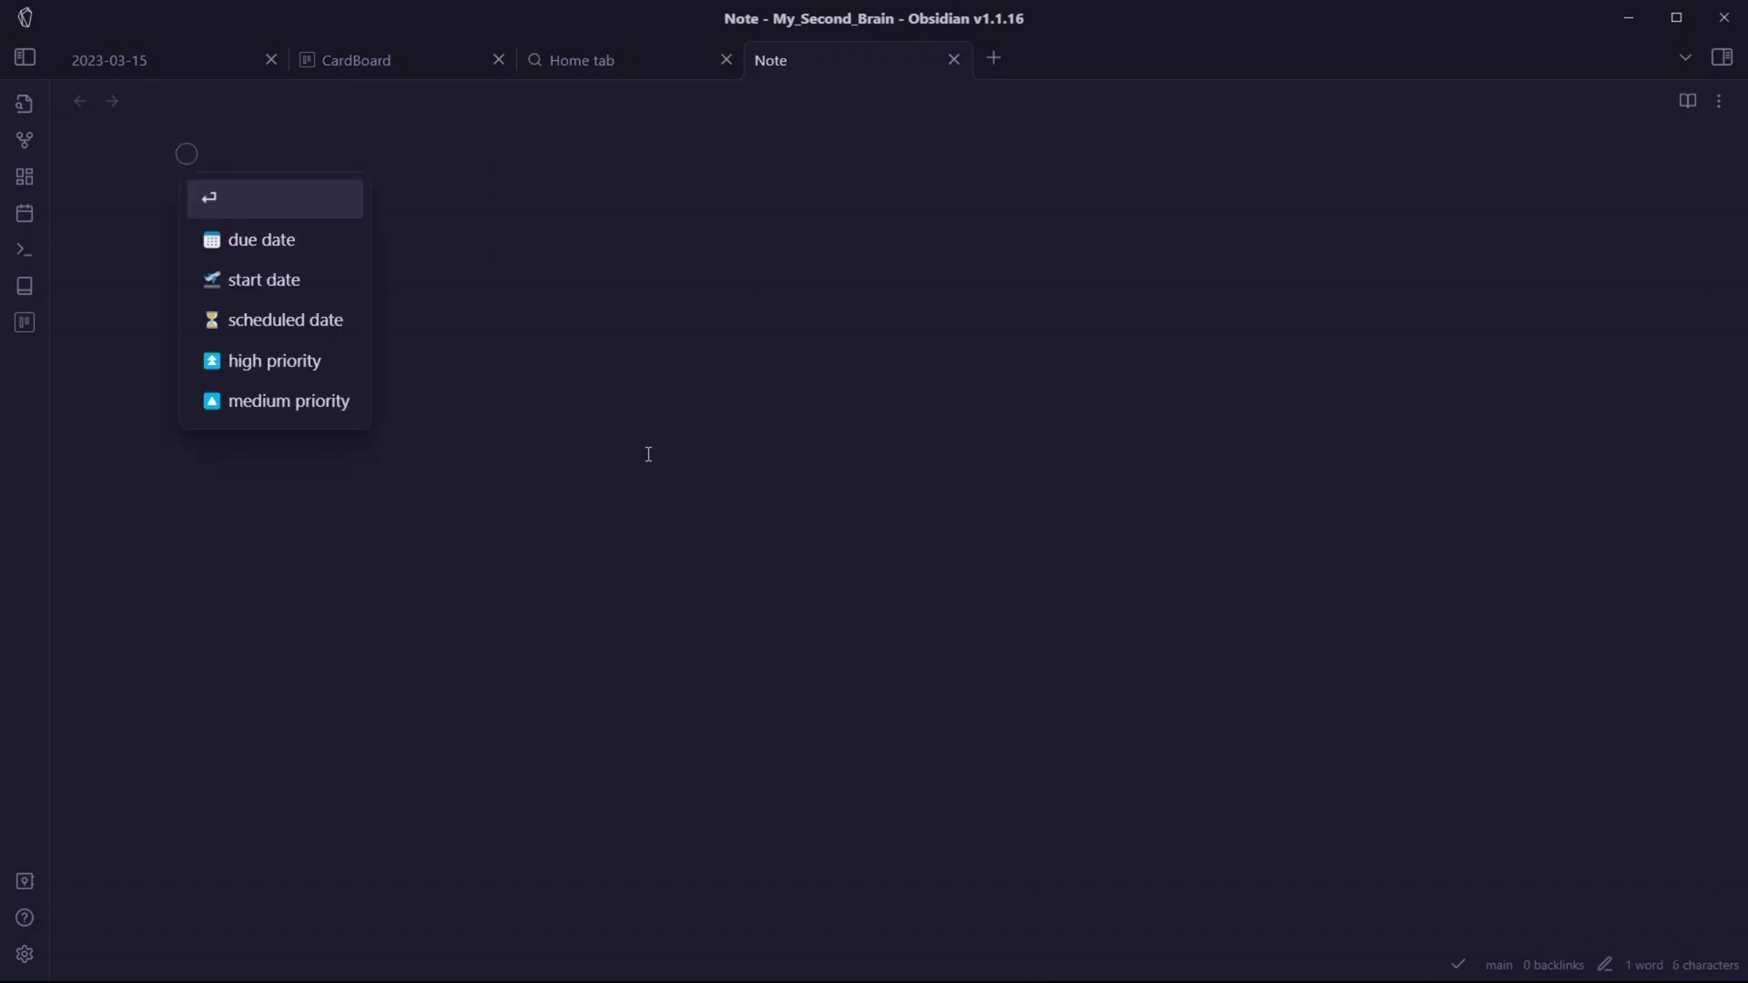
{"action": "type", "text": "Task1 "}
{"action": "type", "text": "#priority1"}
{"action": "key", "text": "Return"}
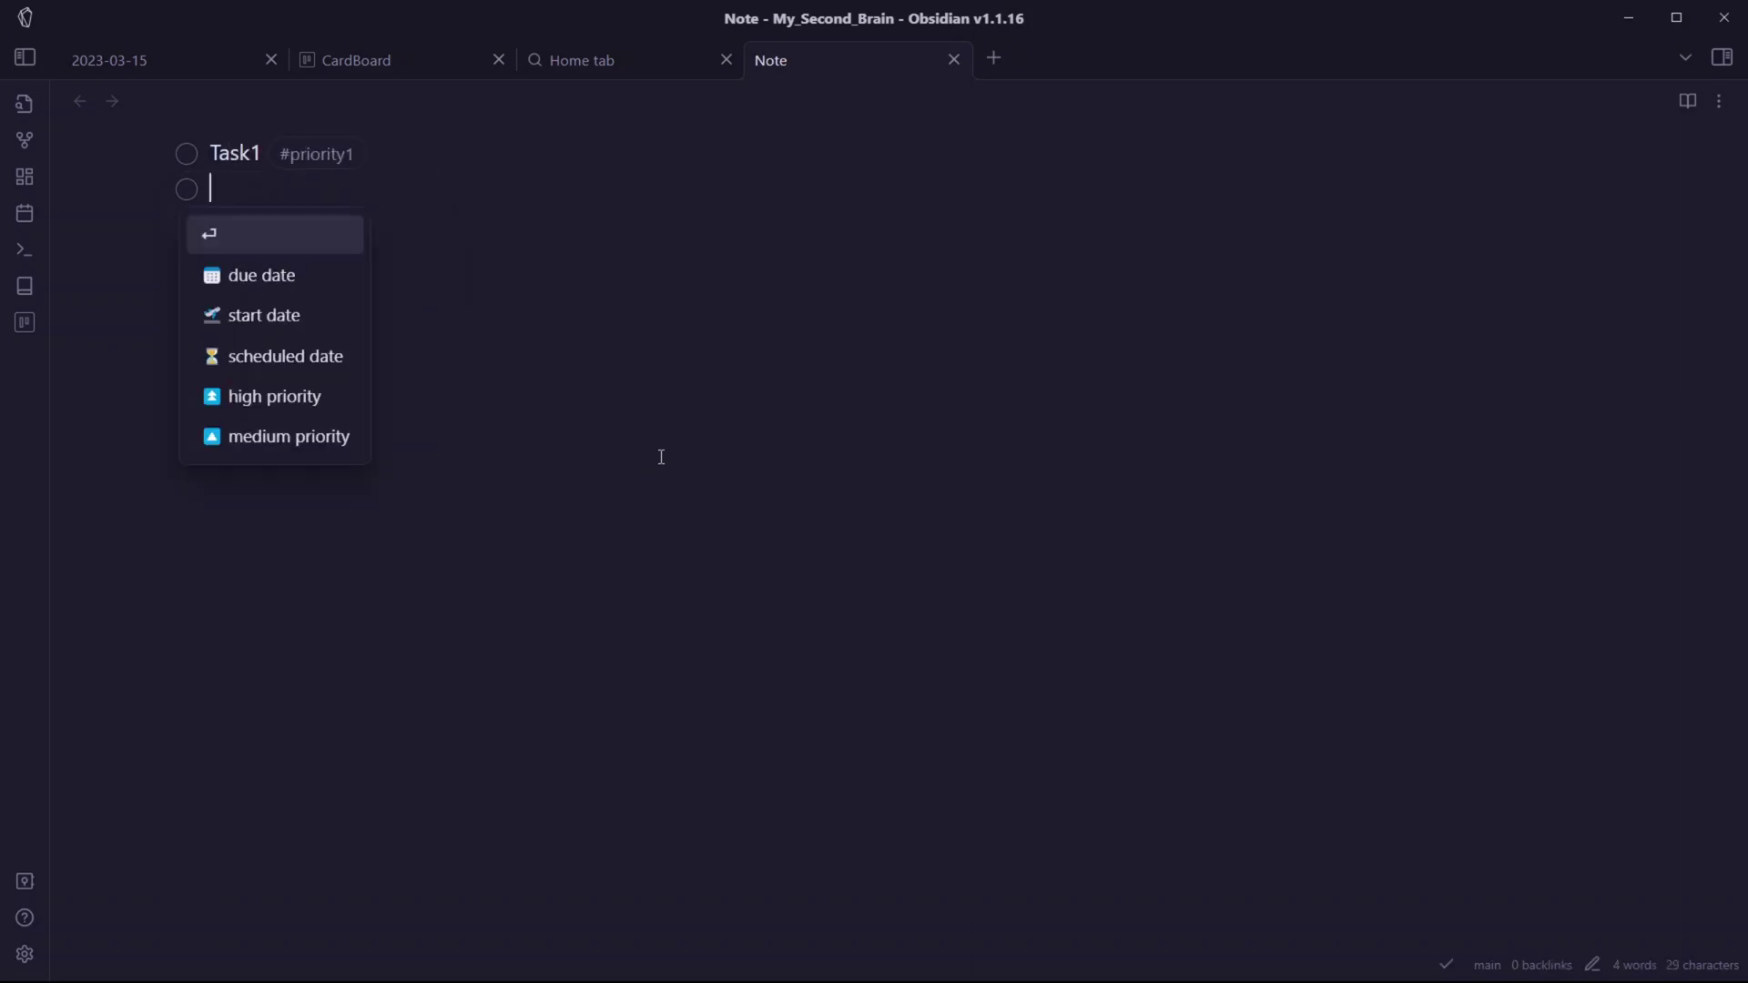
{"action": "type", "text": "Task2 #priority2"}
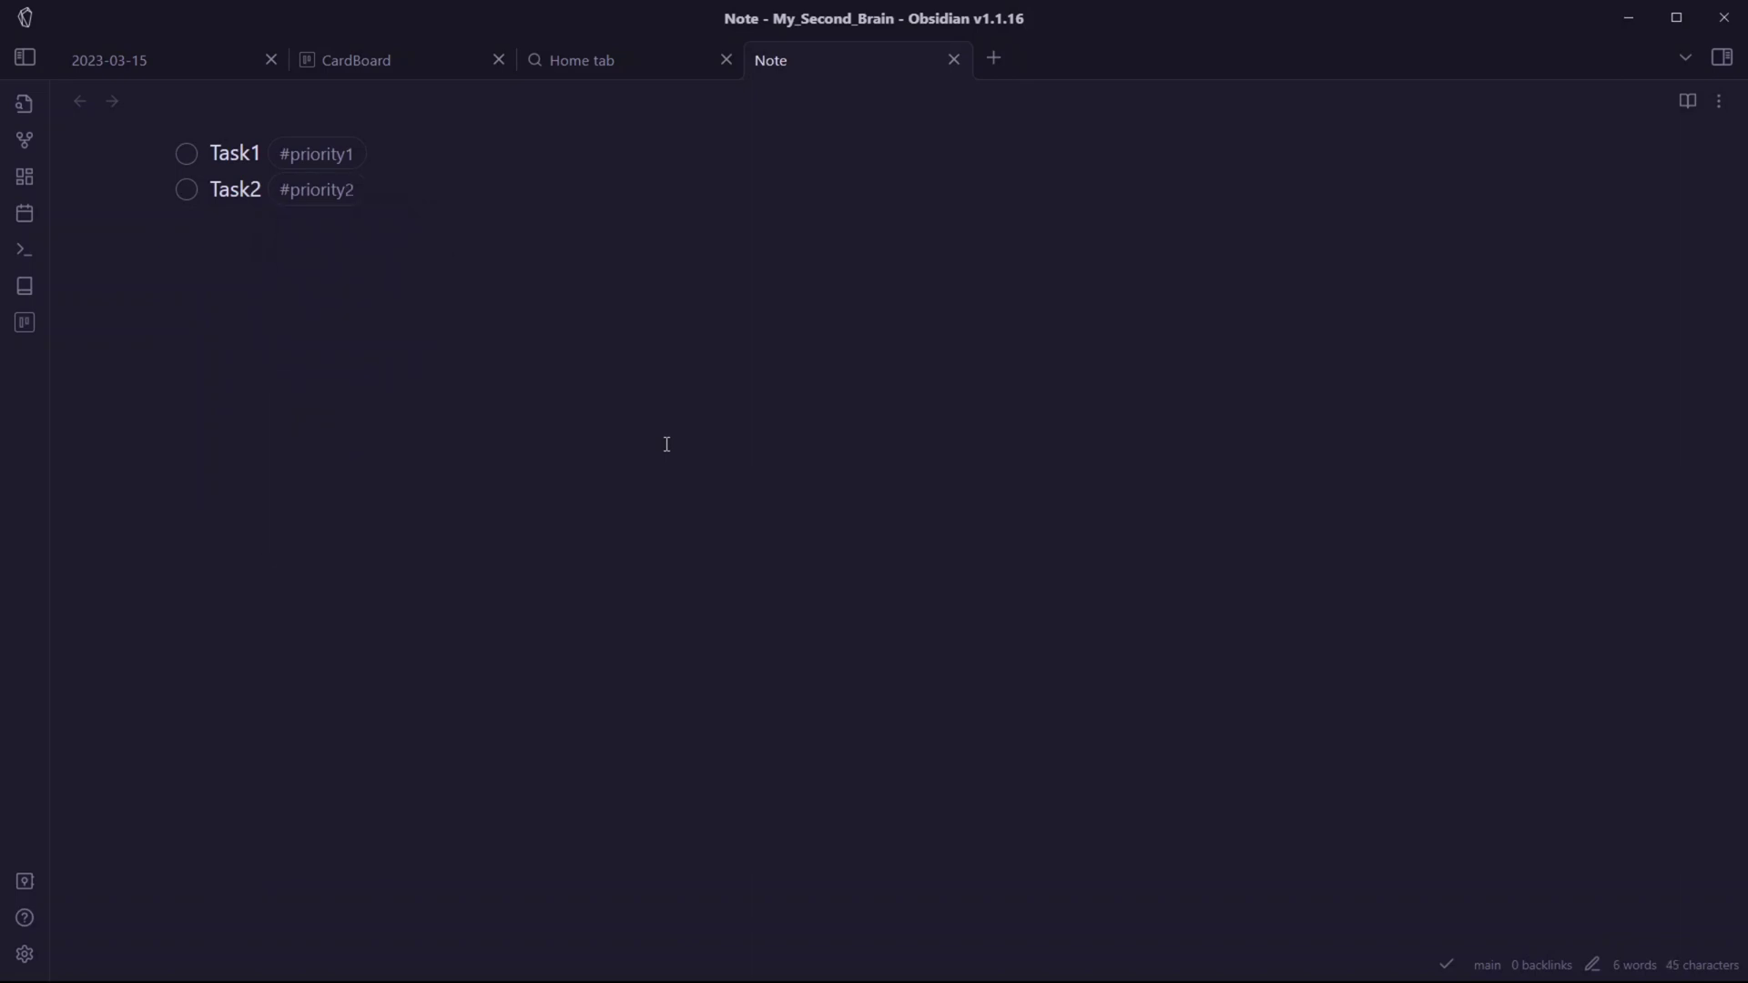
{"action": "left_click", "coordinate": [431, 61]}
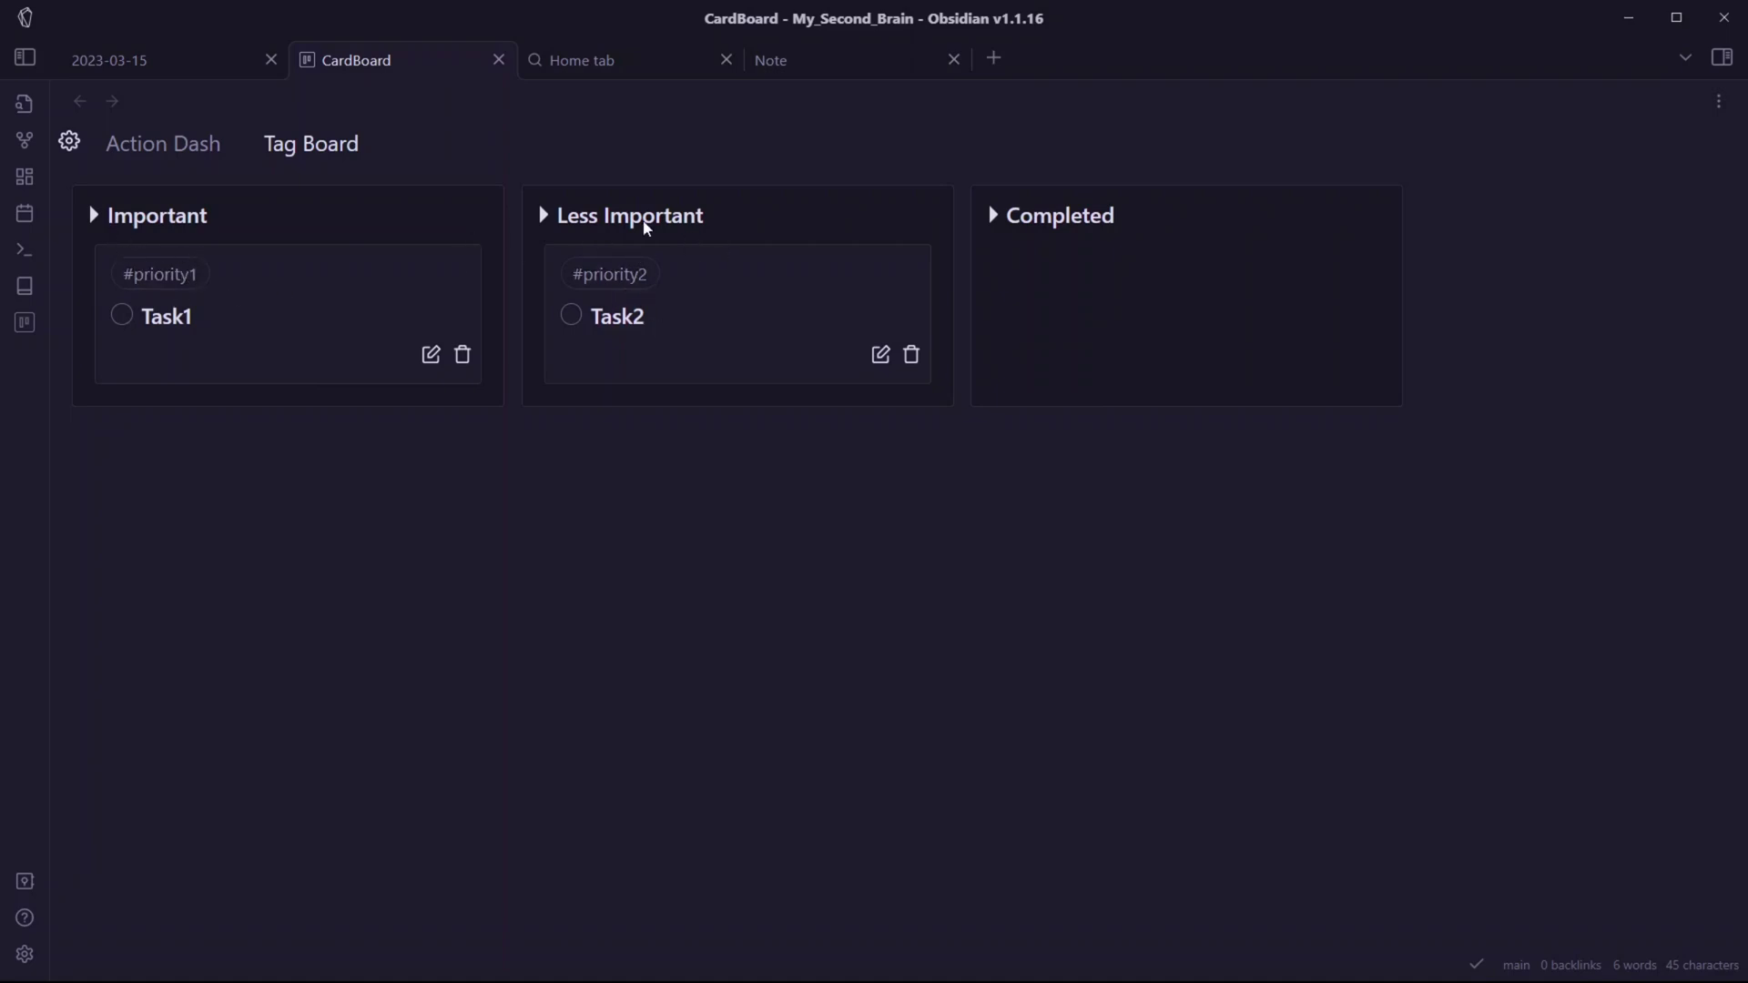
- Close the Note tab and switch CardBoard to the Action Dash board
{"action": "middle_click", "coordinate": [859, 64]}
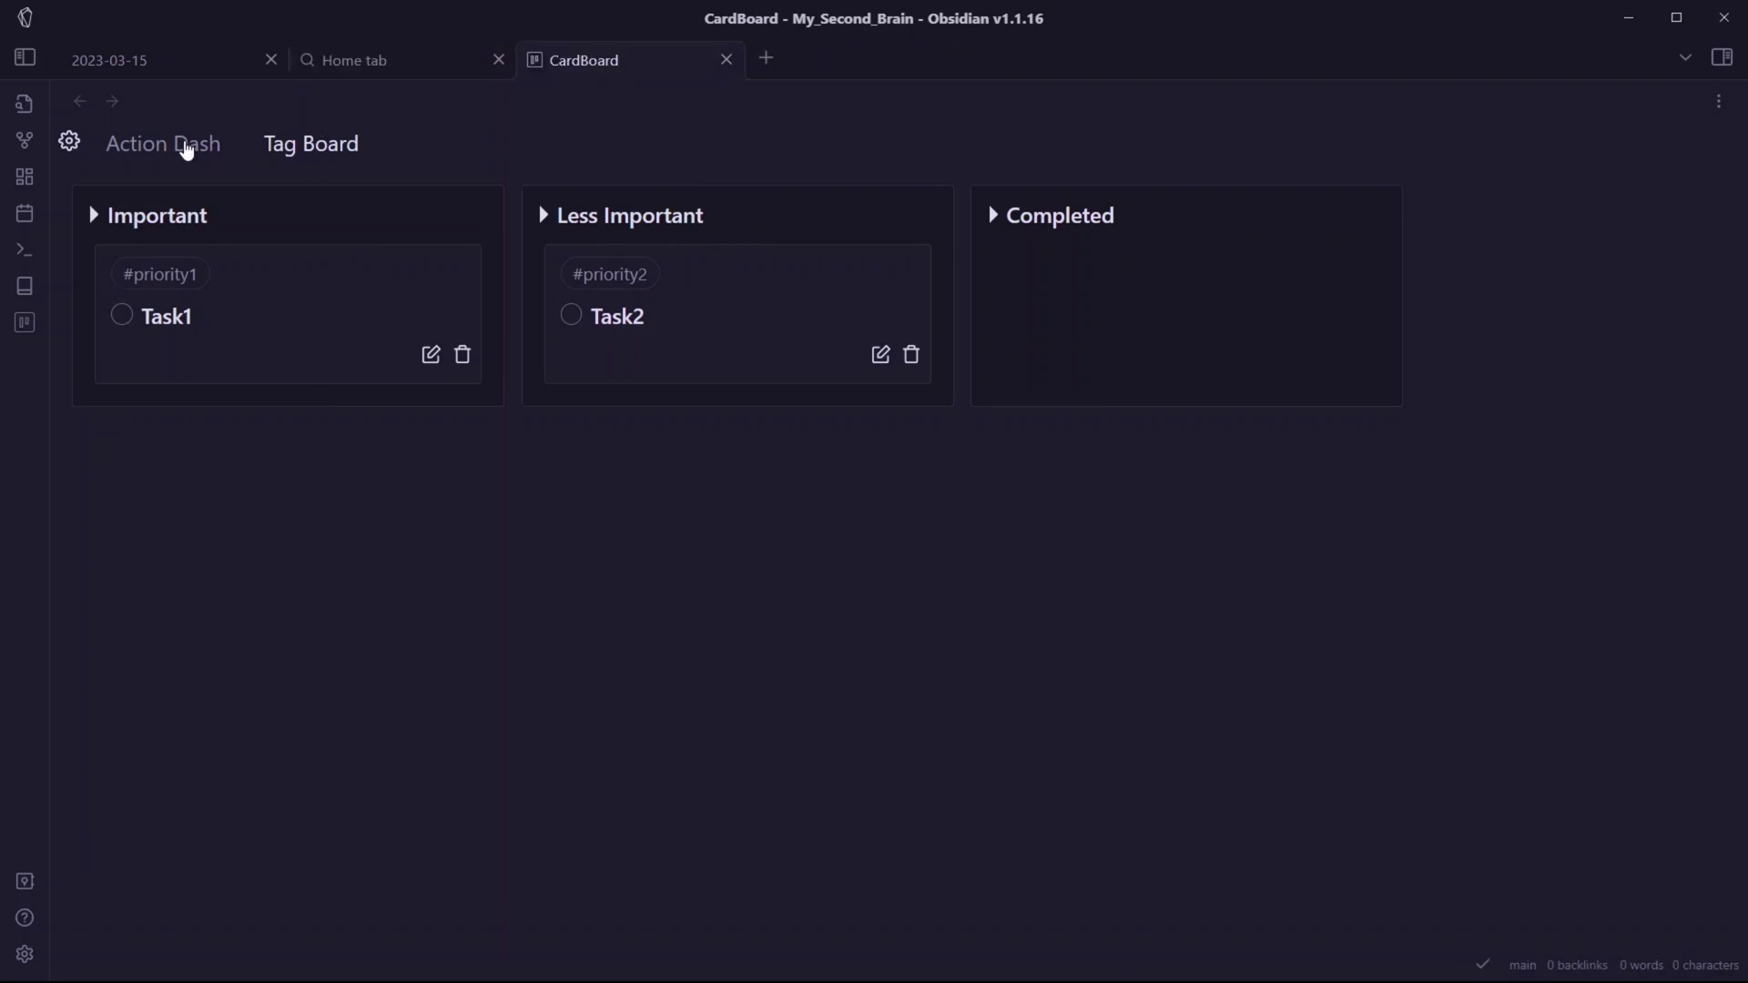
{"action": "left_click", "coordinate": [184, 146]}
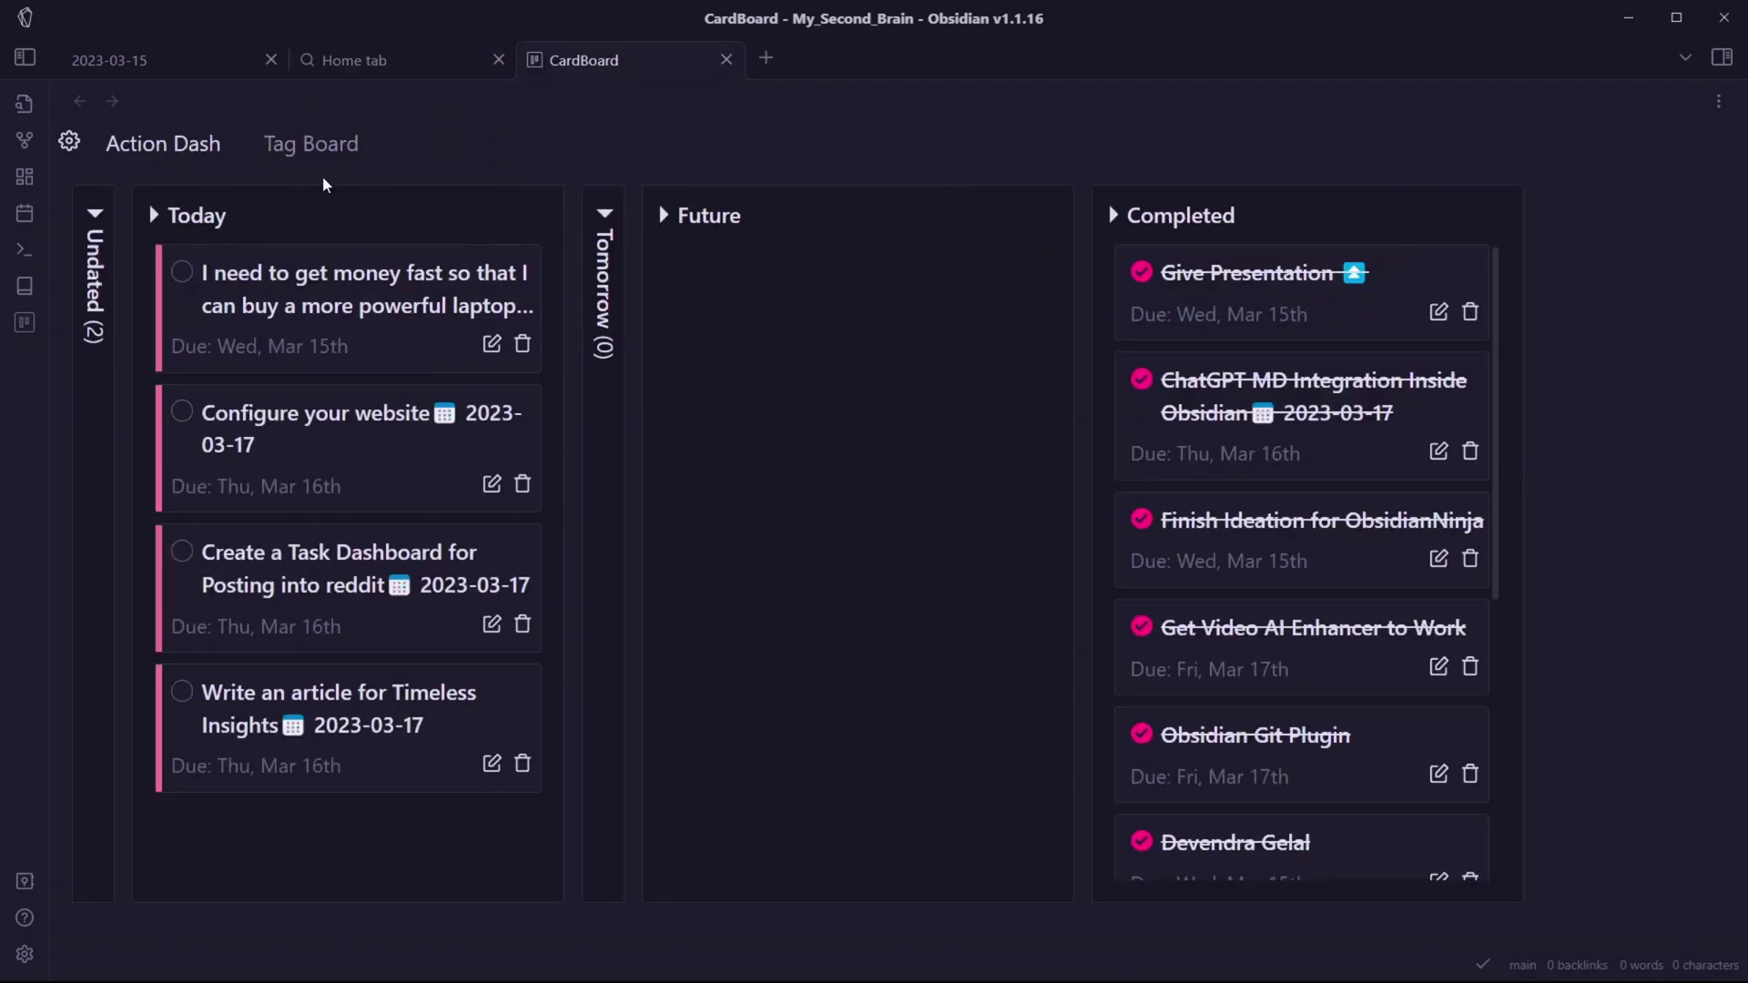